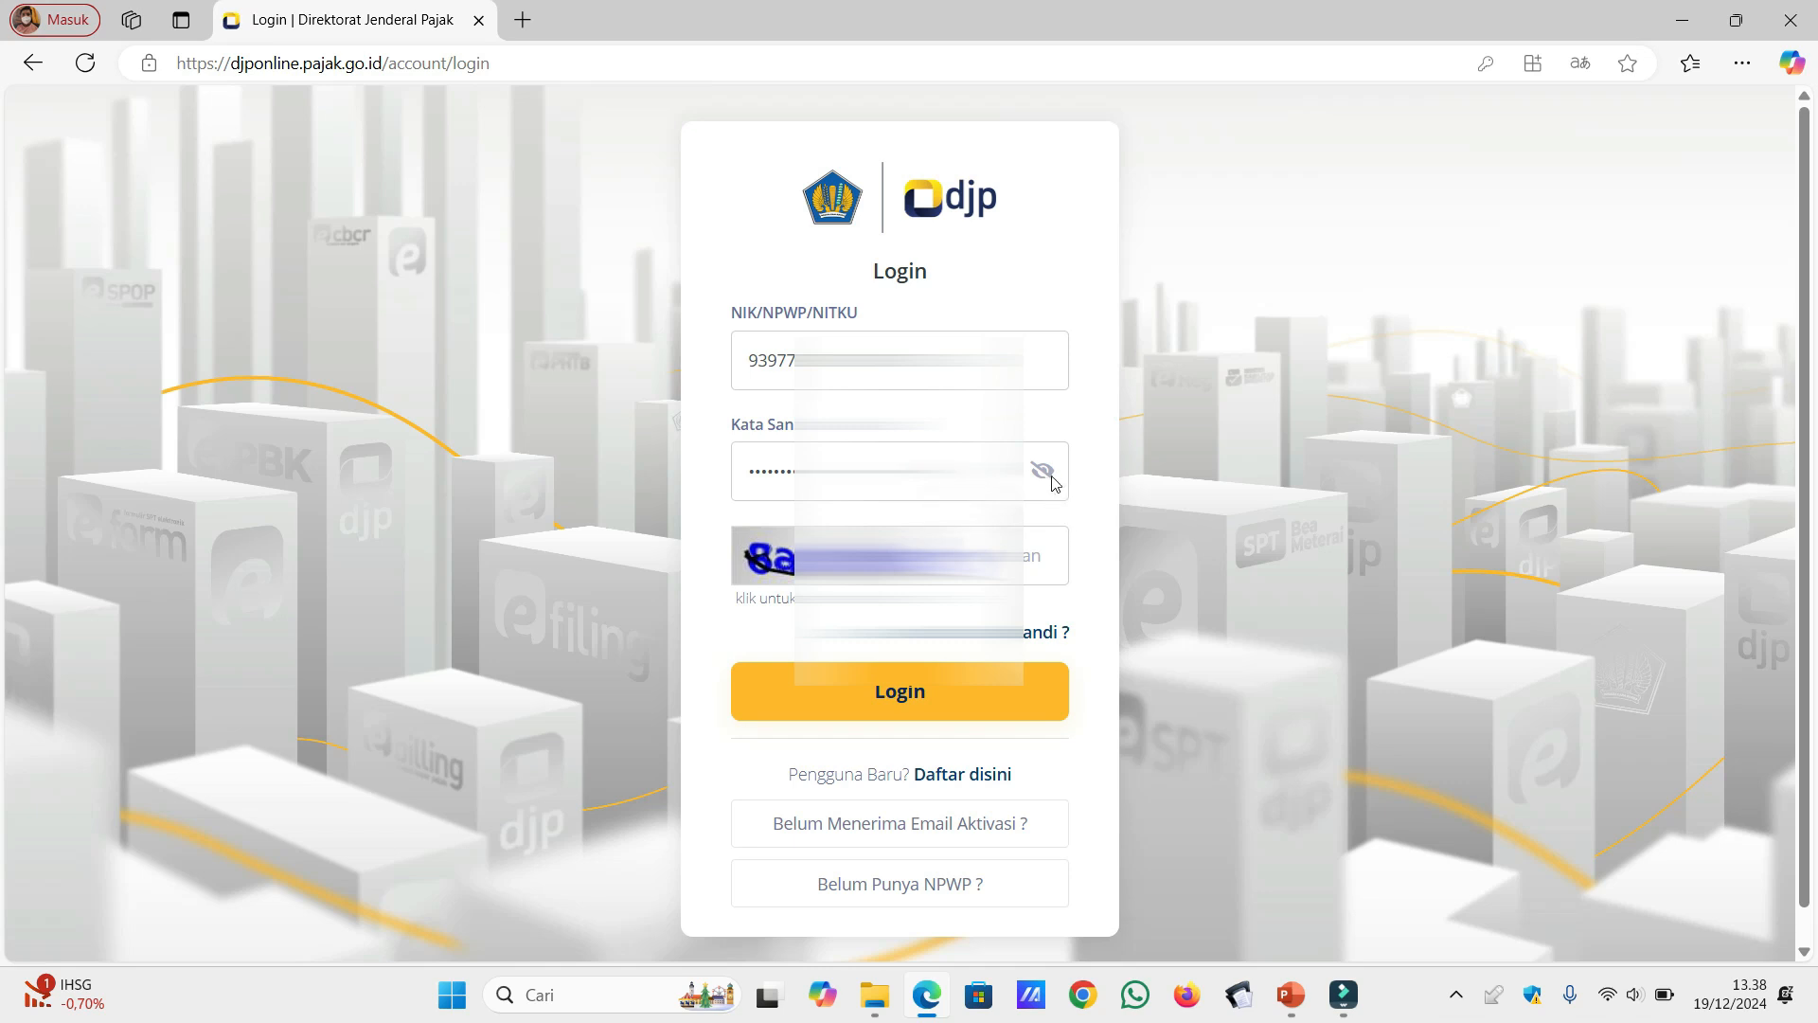
Step: Fill in the captcha code on the login form and log in to the DJP Online account
{"action": "left_click", "coordinate": [999, 559]}
{"action": "left_click", "coordinate": [986, 690]}
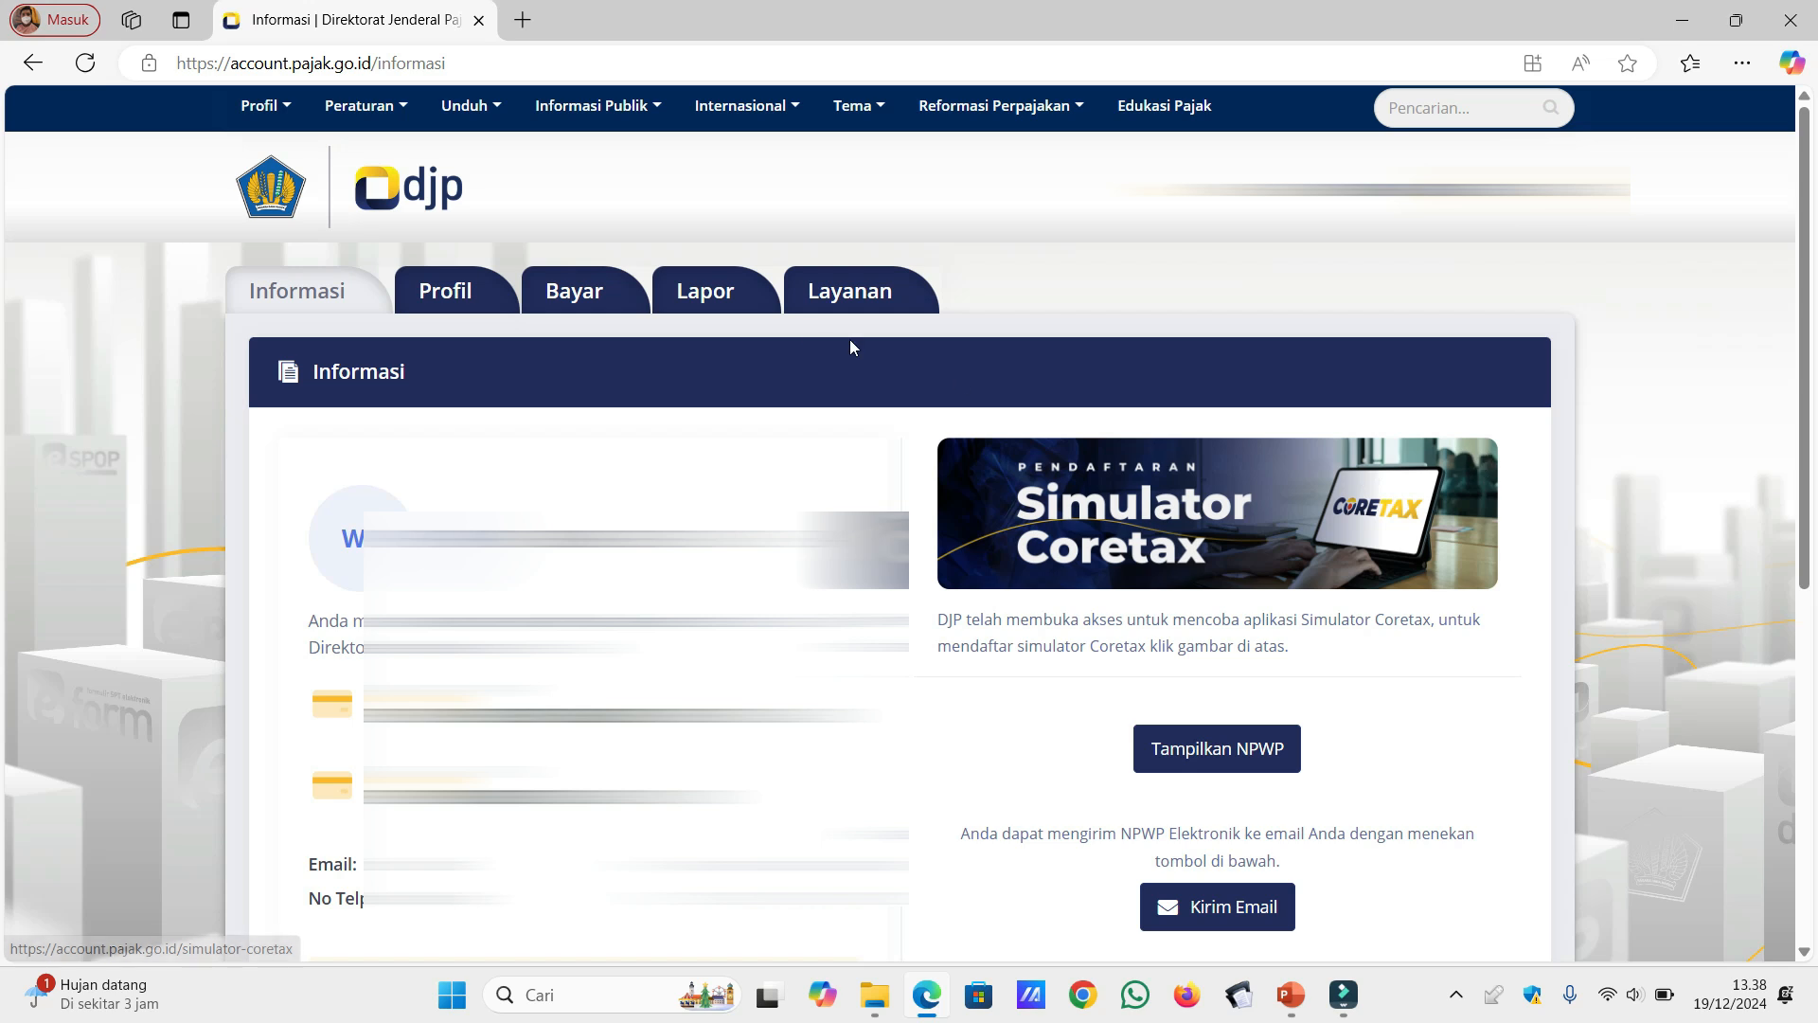
Step: Open the e-Bupot 21/26 service from the Pra Pelaporan part of Lapor, dismissing the information notice
{"action": "left_click", "coordinate": [756, 301]}
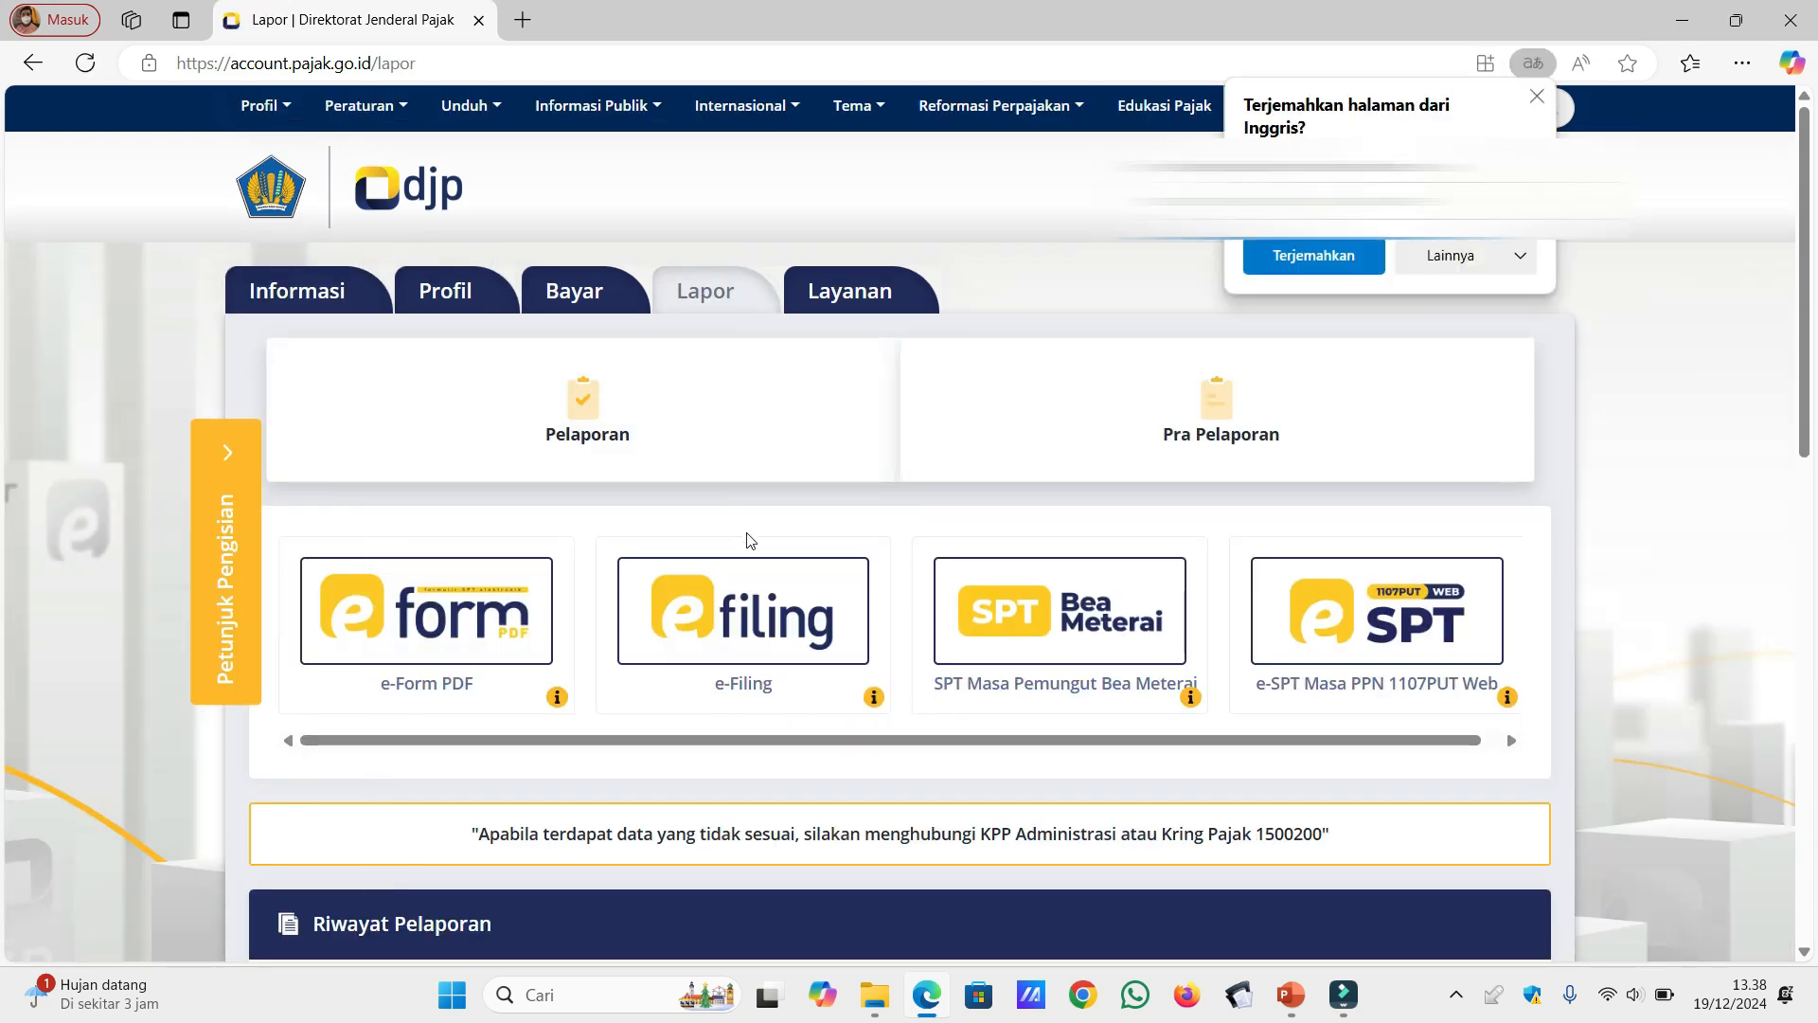
{"action": "left_click", "coordinate": [1118, 433]}
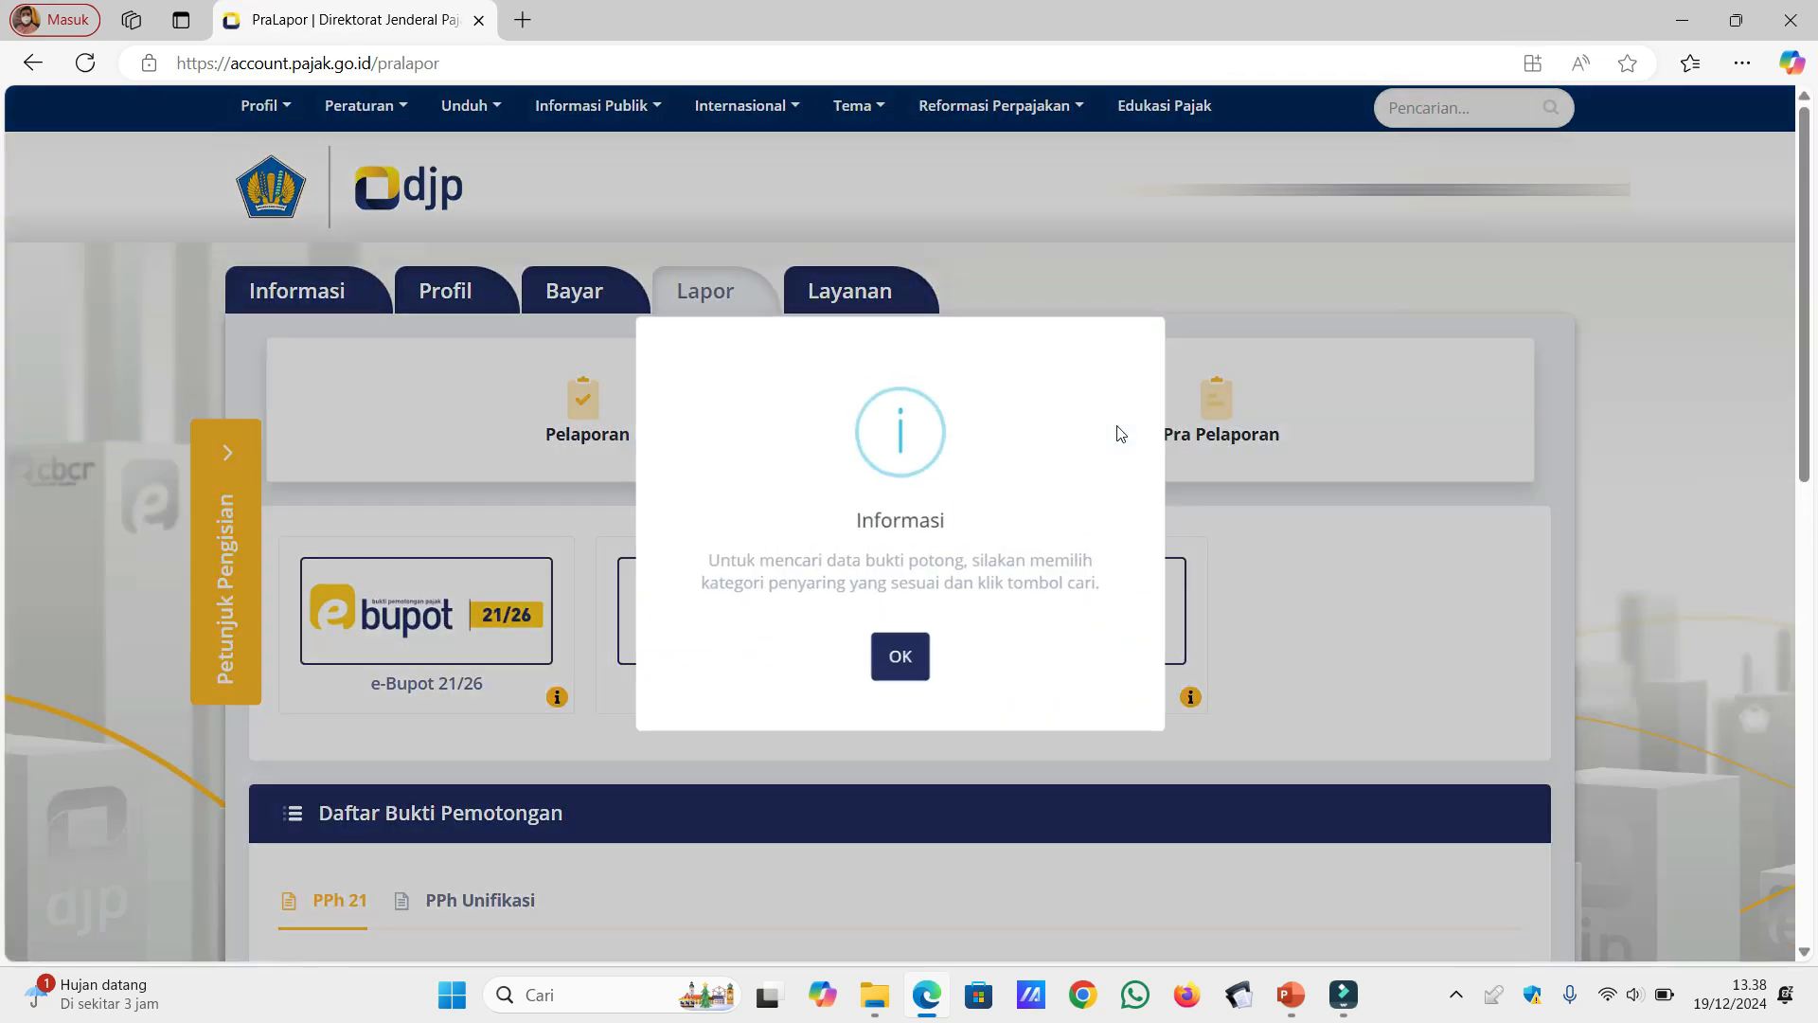
{"action": "left_click", "coordinate": [904, 660]}
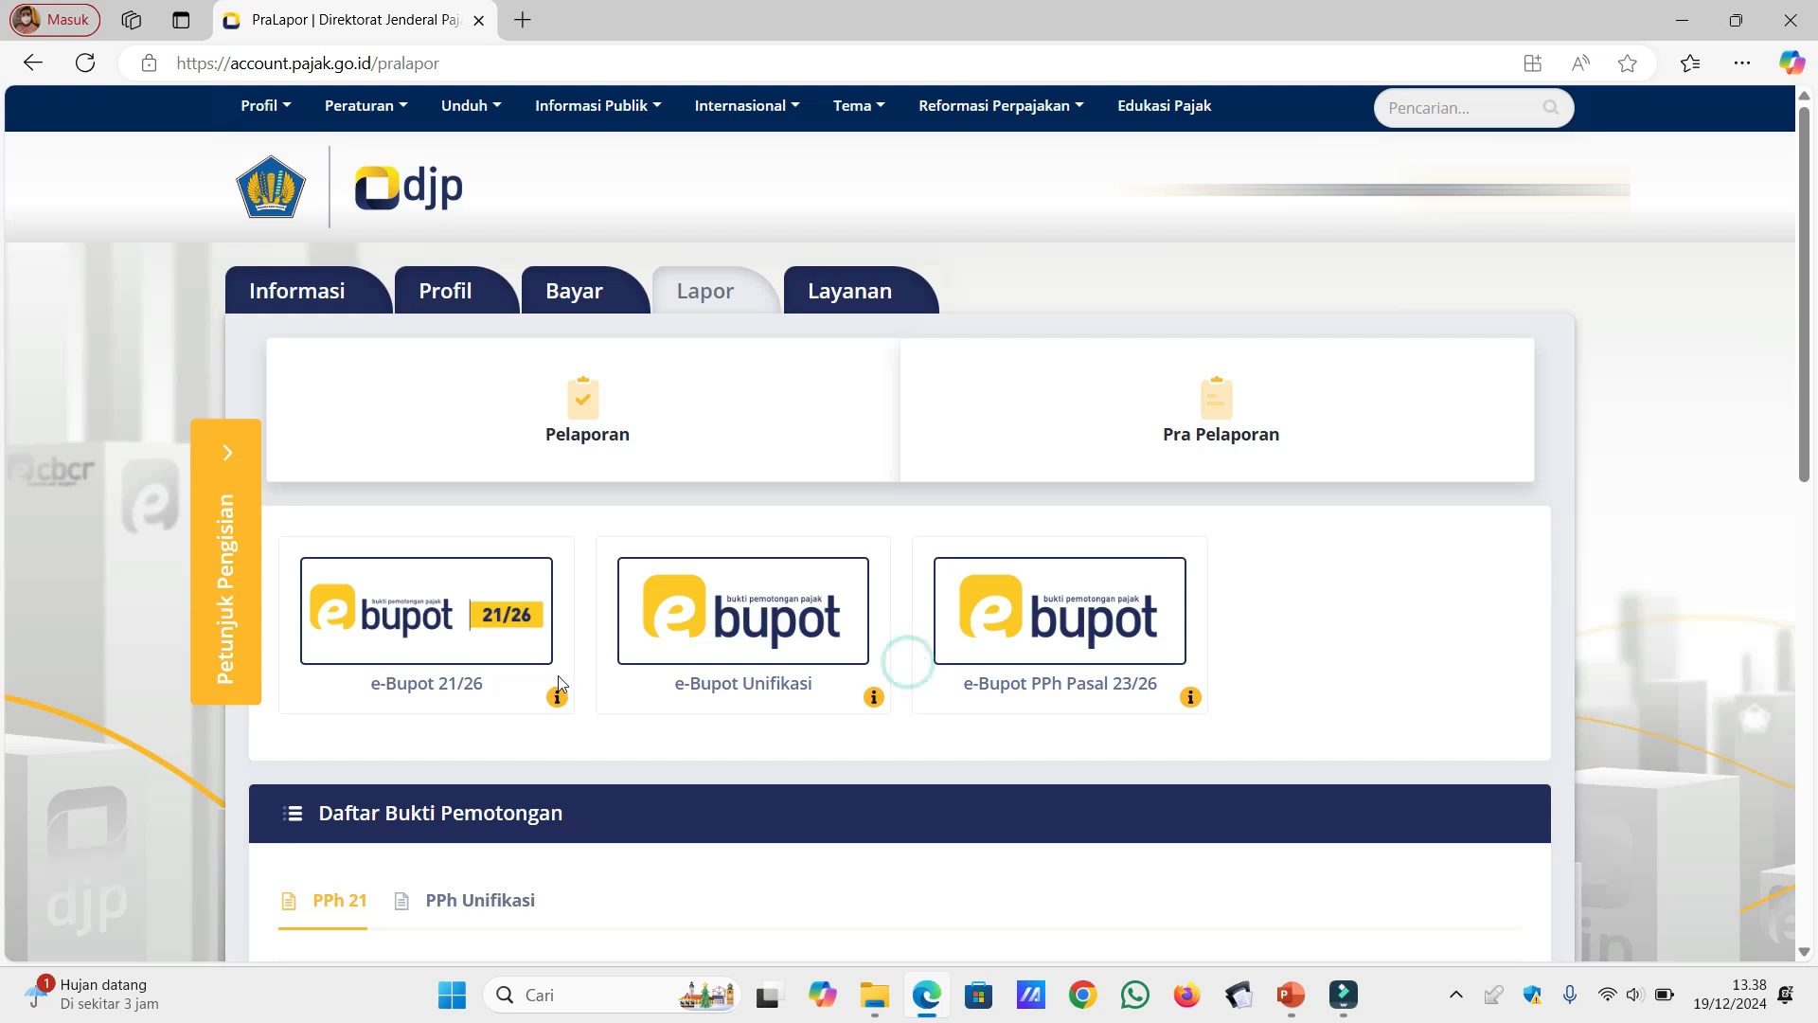
{"action": "left_click", "coordinate": [479, 648]}
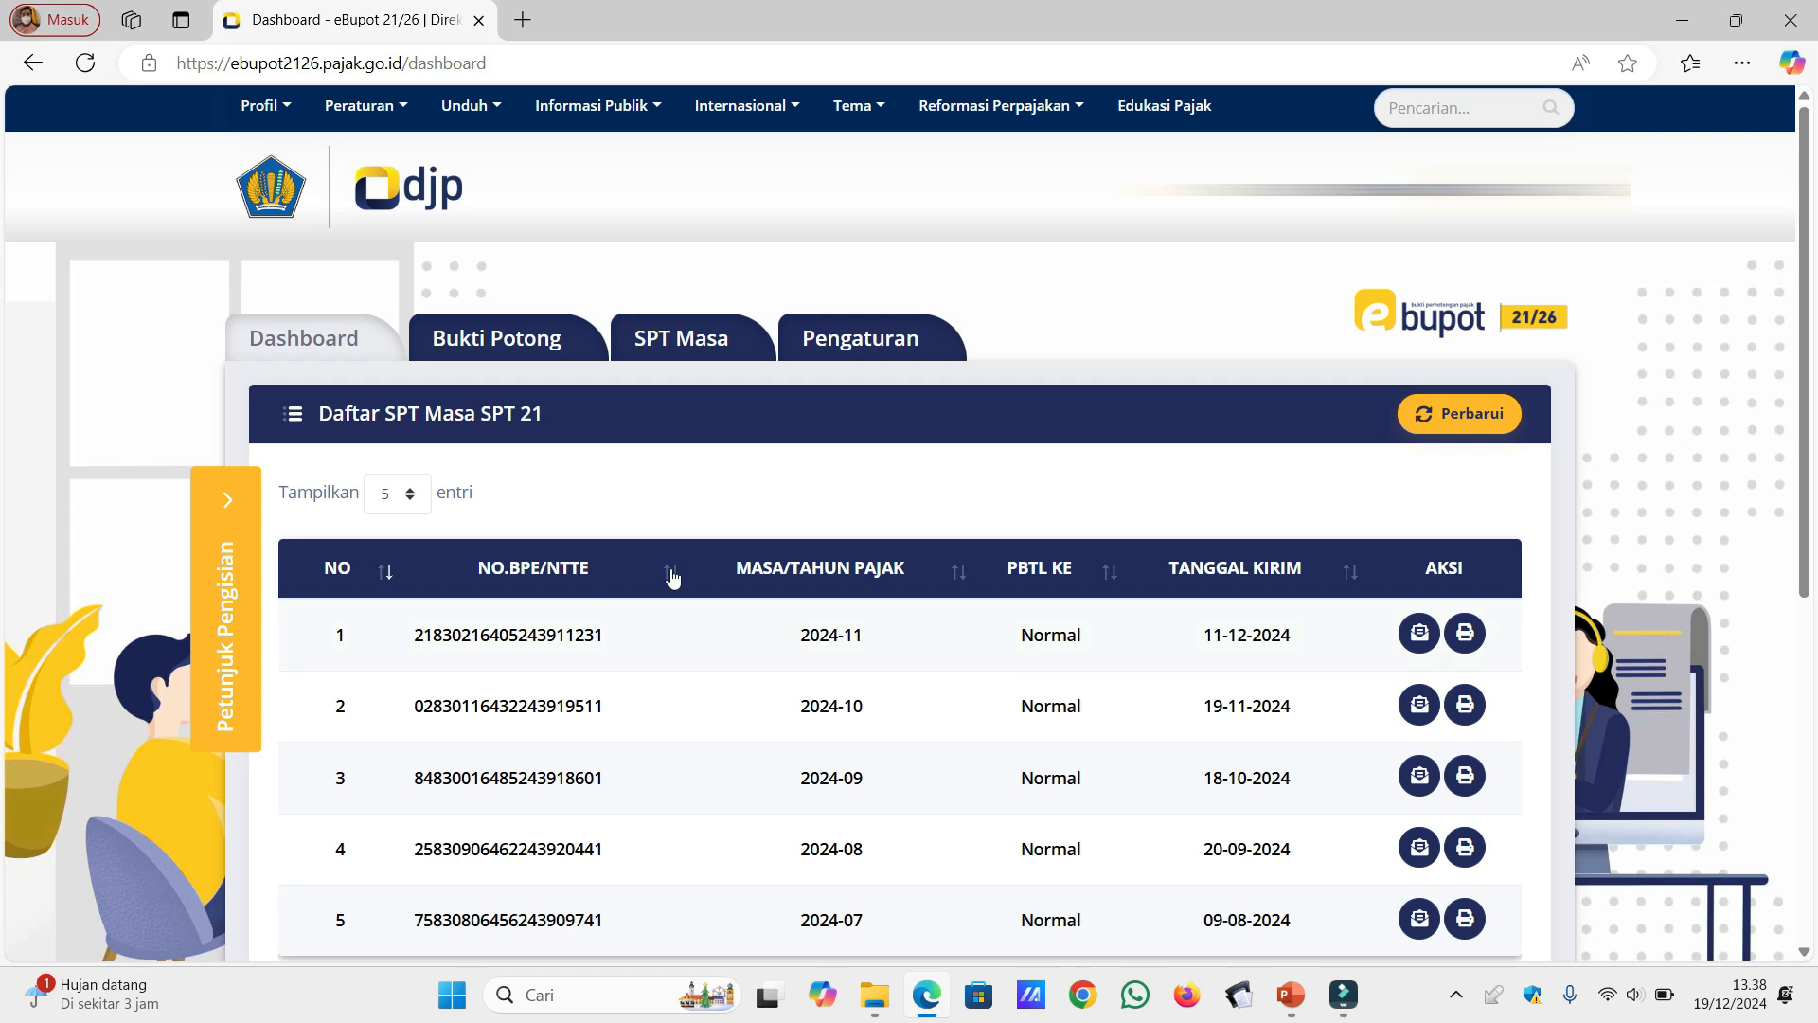
Step: Start recording a new Bupot Tahunan A1 slip from the Bukti Potong PPh Pasal 21 list
{"action": "scroll", "coordinate": [1807, 808], "scroll_direction": "down", "scroll_amount": 1}
{"action": "scroll", "coordinate": [1807, 807], "scroll_direction": "down", "scroll_amount": 5}
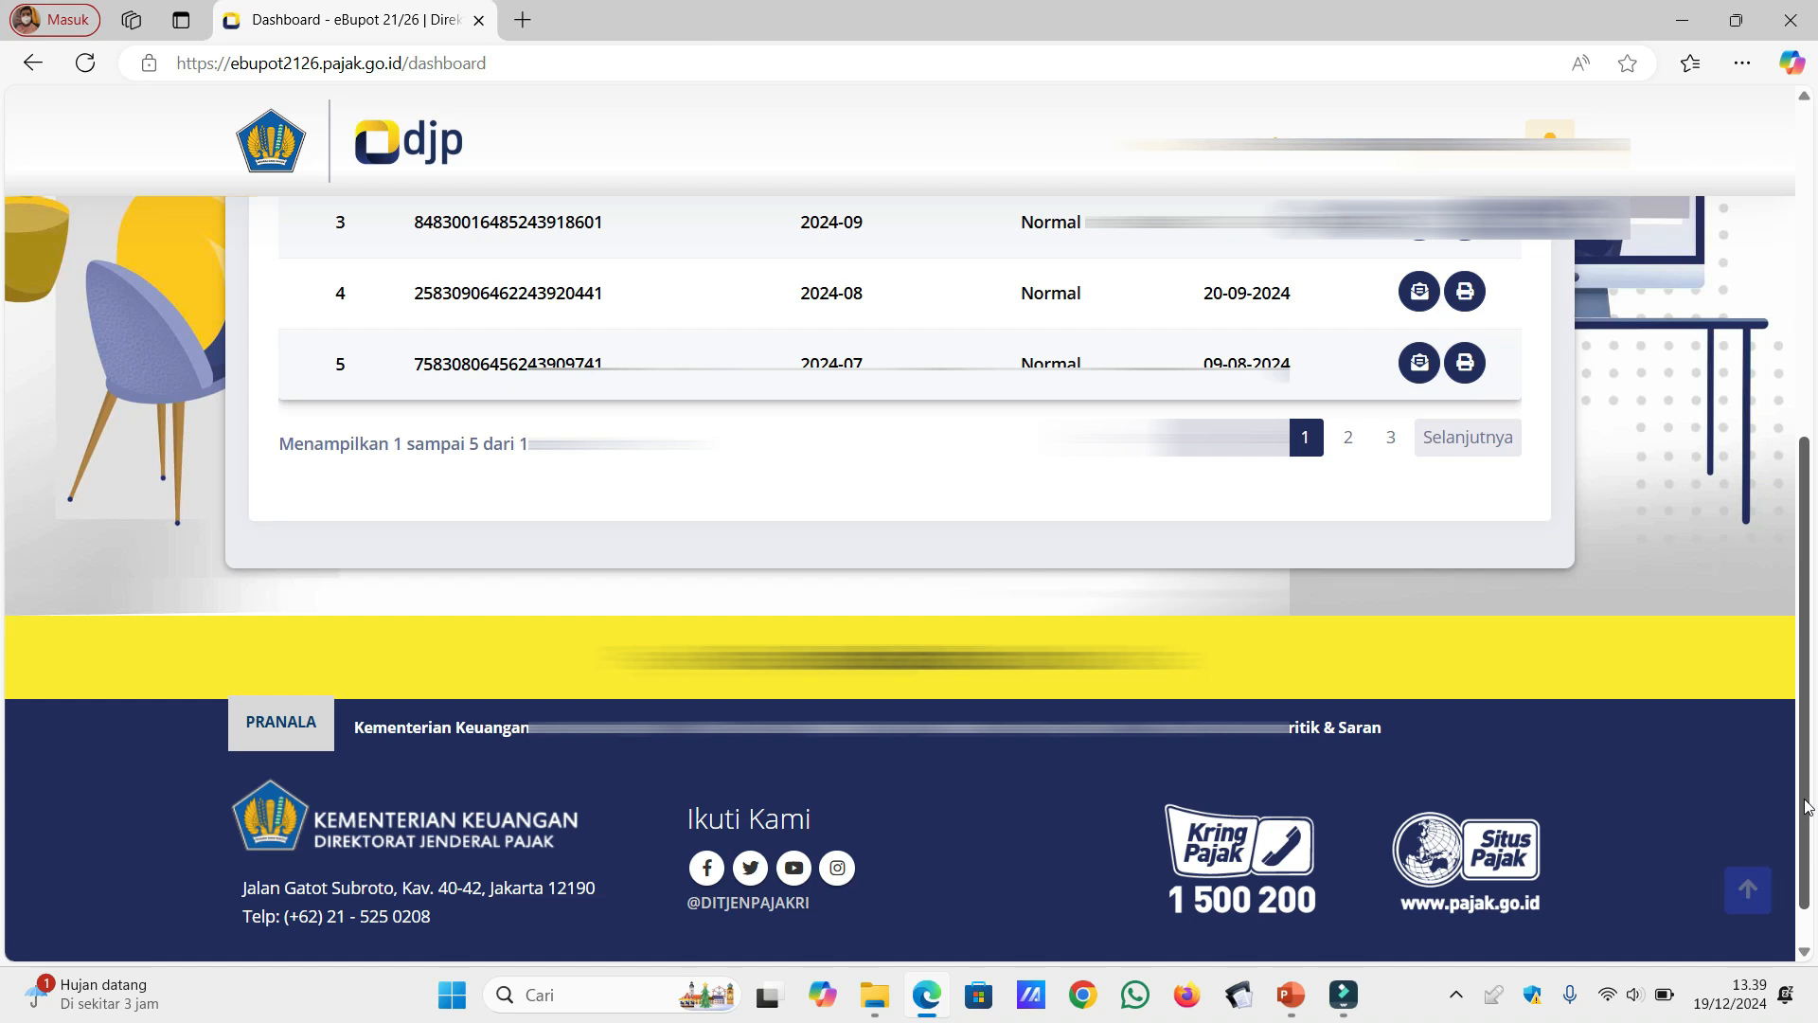
{"action": "scroll", "coordinate": [966, 220], "scroll_direction": "up", "scroll_amount": 3}
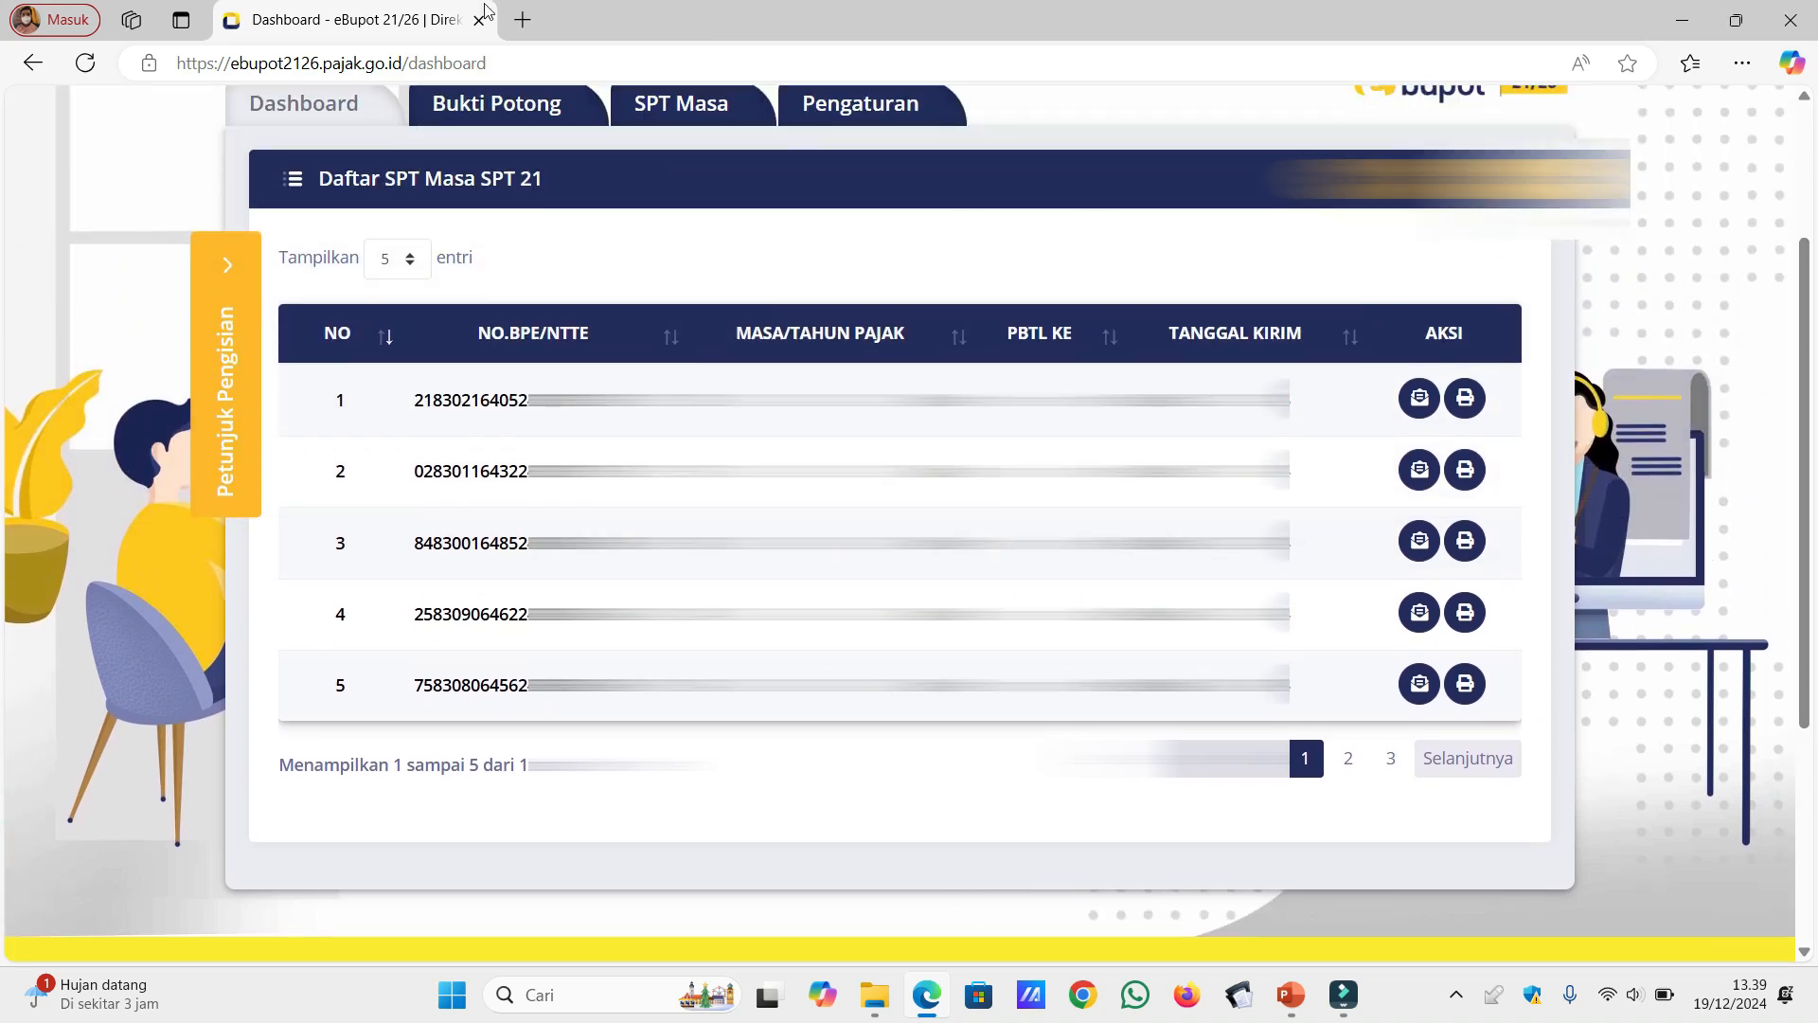
{"action": "left_click", "coordinate": [502, 107]}
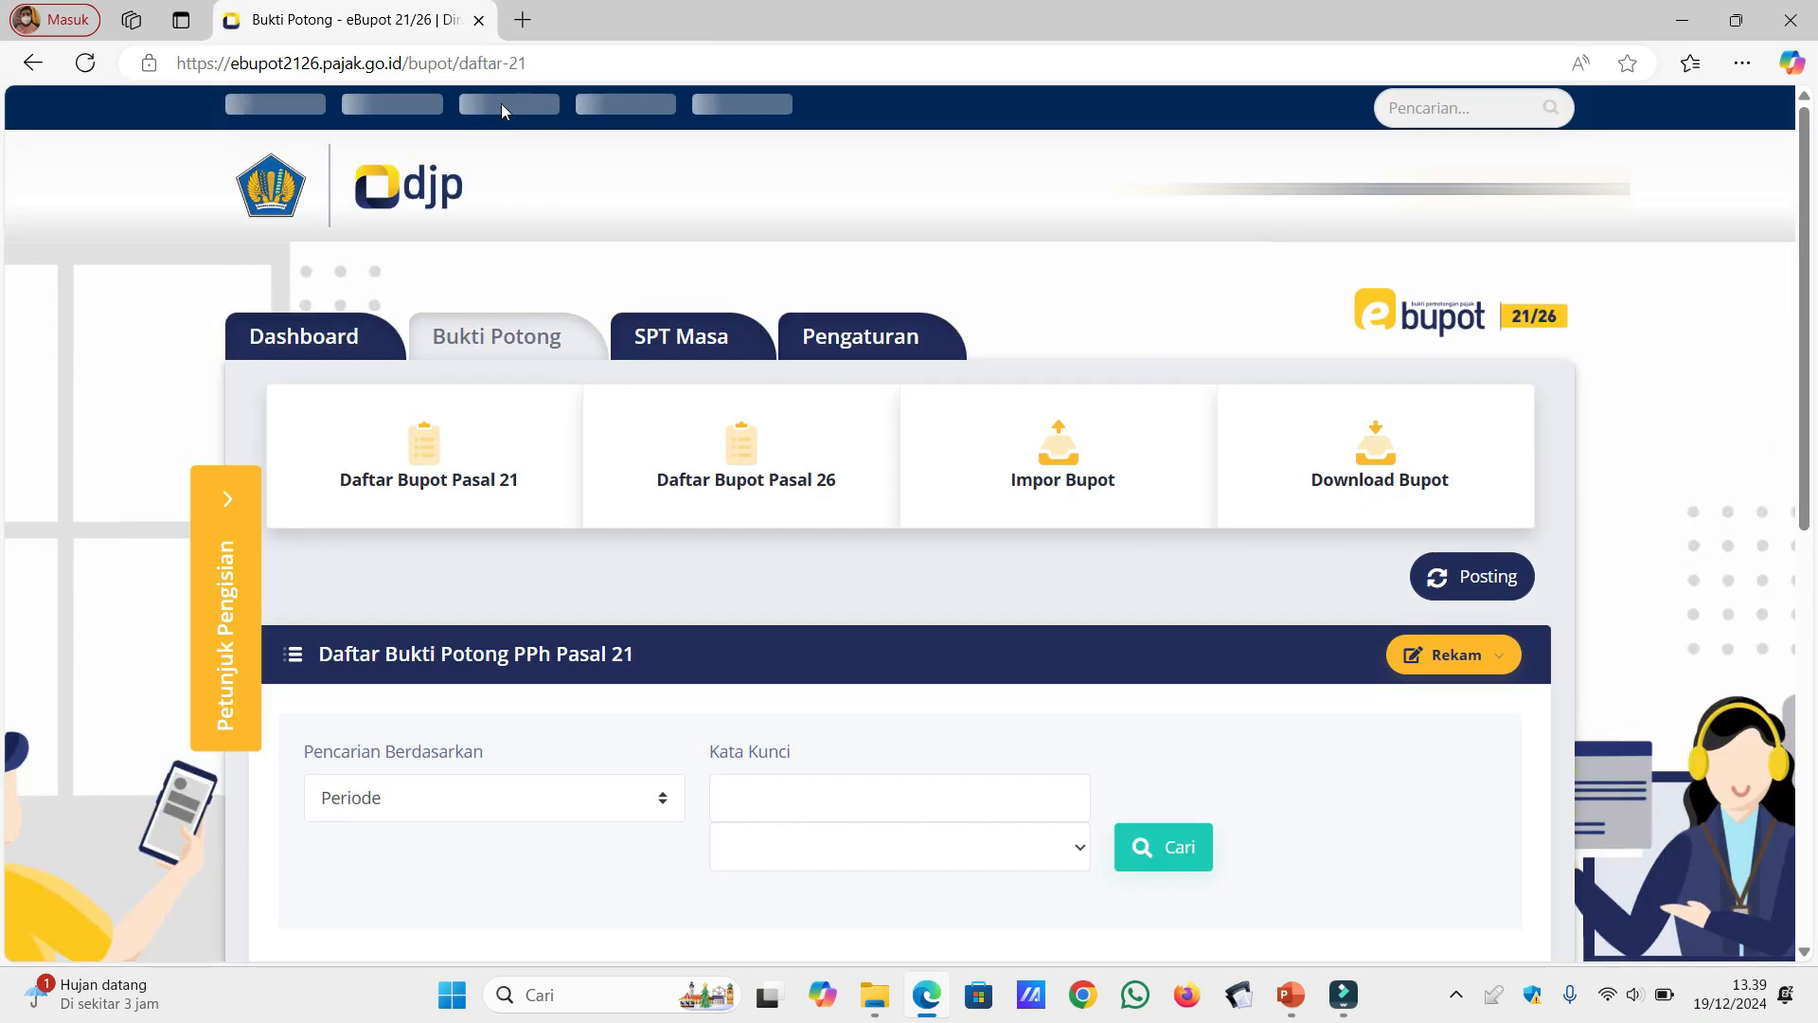
{"action": "mouse_move", "coordinate": [502, 107]}
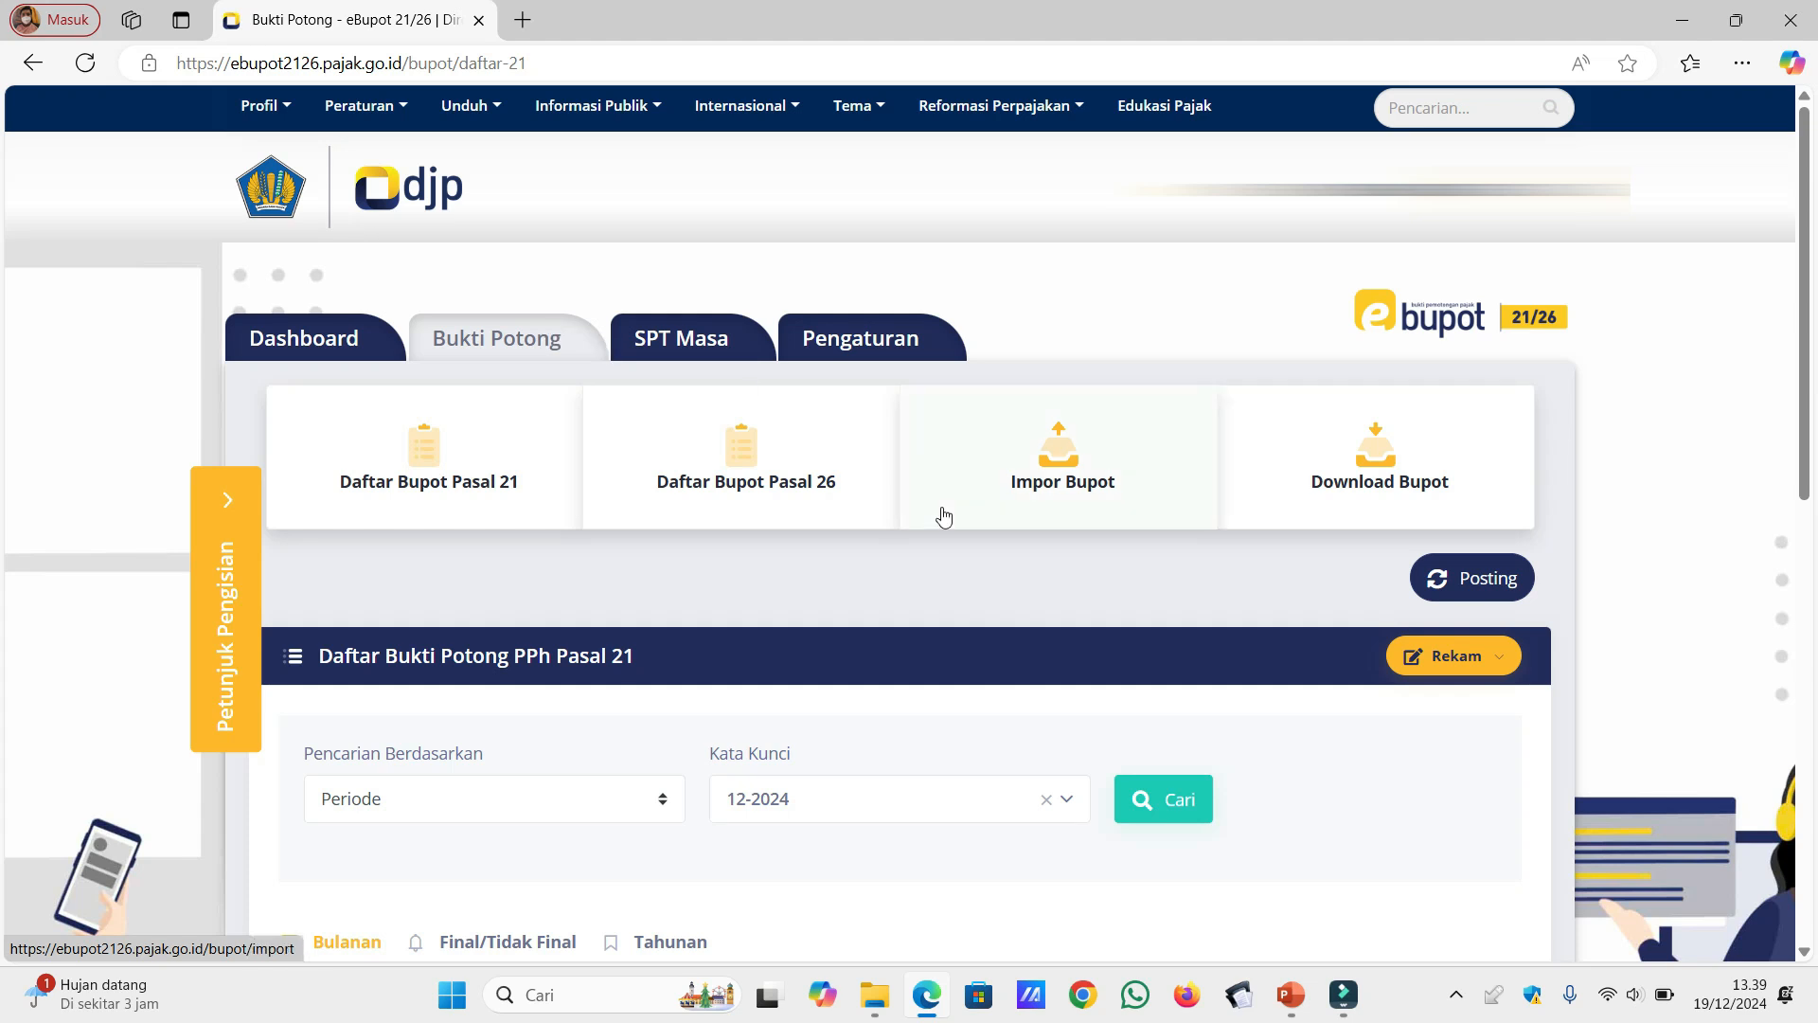
{"action": "left_click", "coordinate": [1511, 669]}
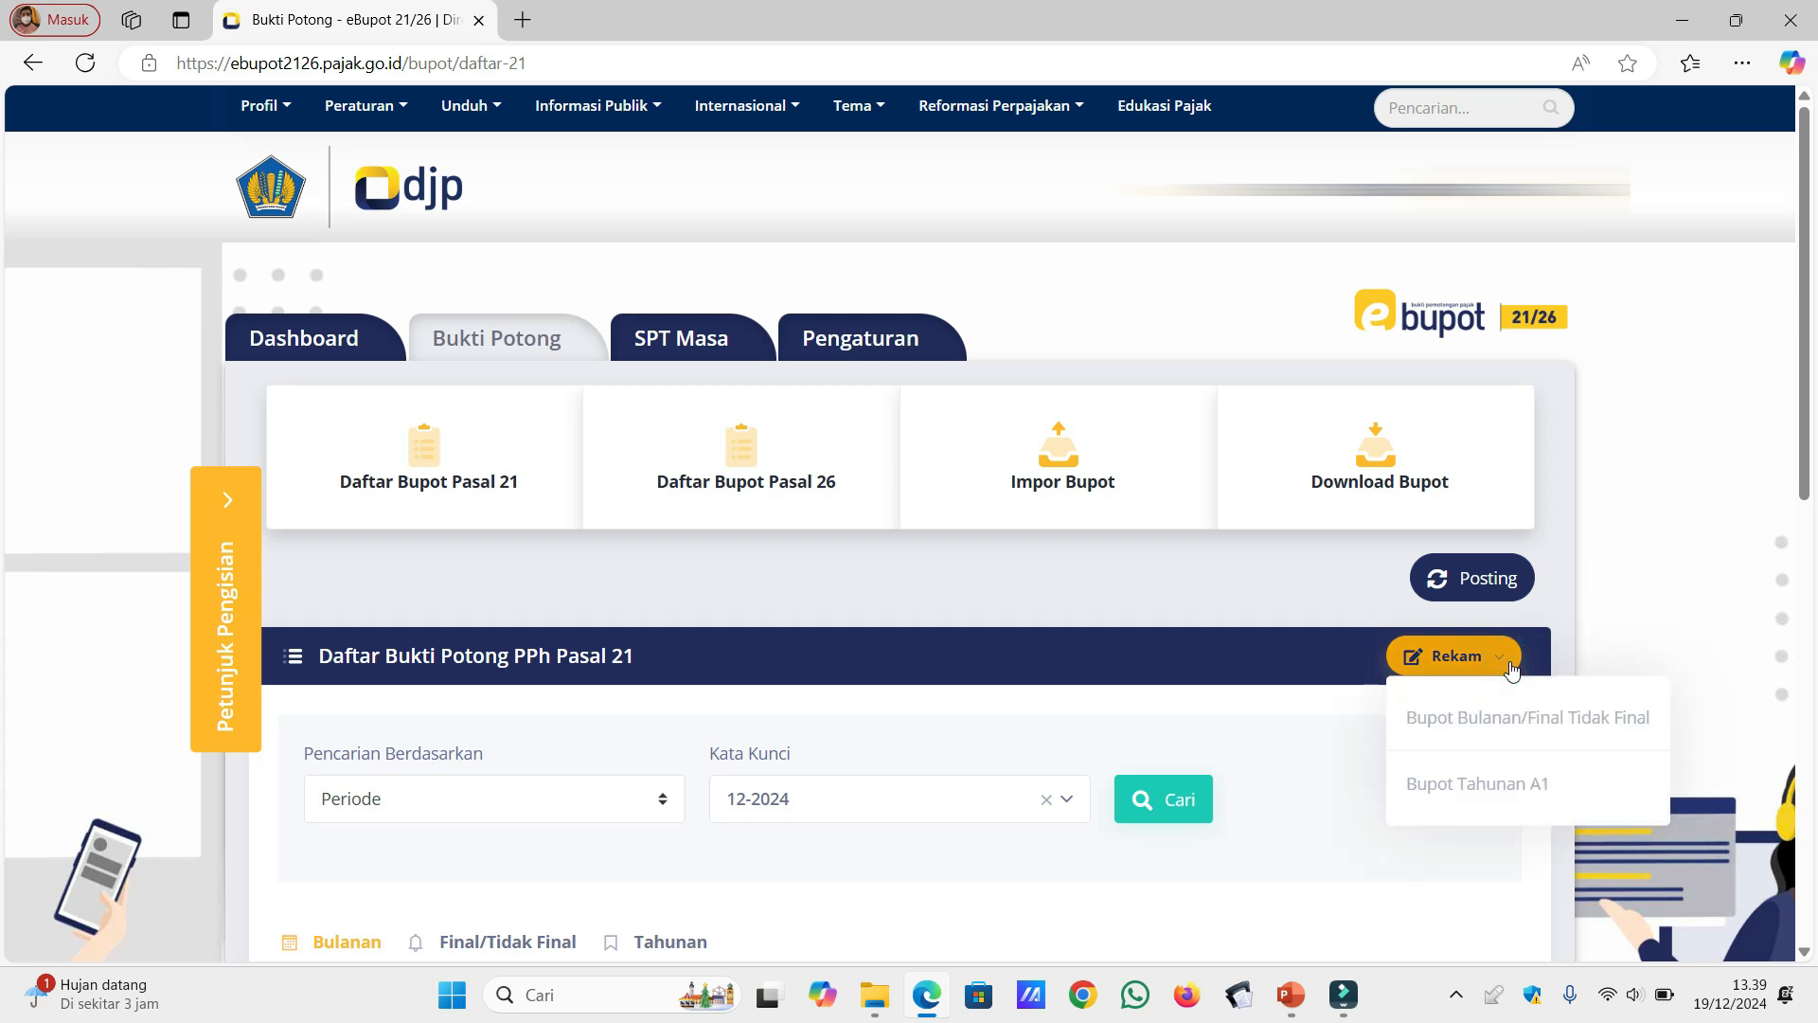
{"action": "left_click", "coordinate": [1513, 787]}
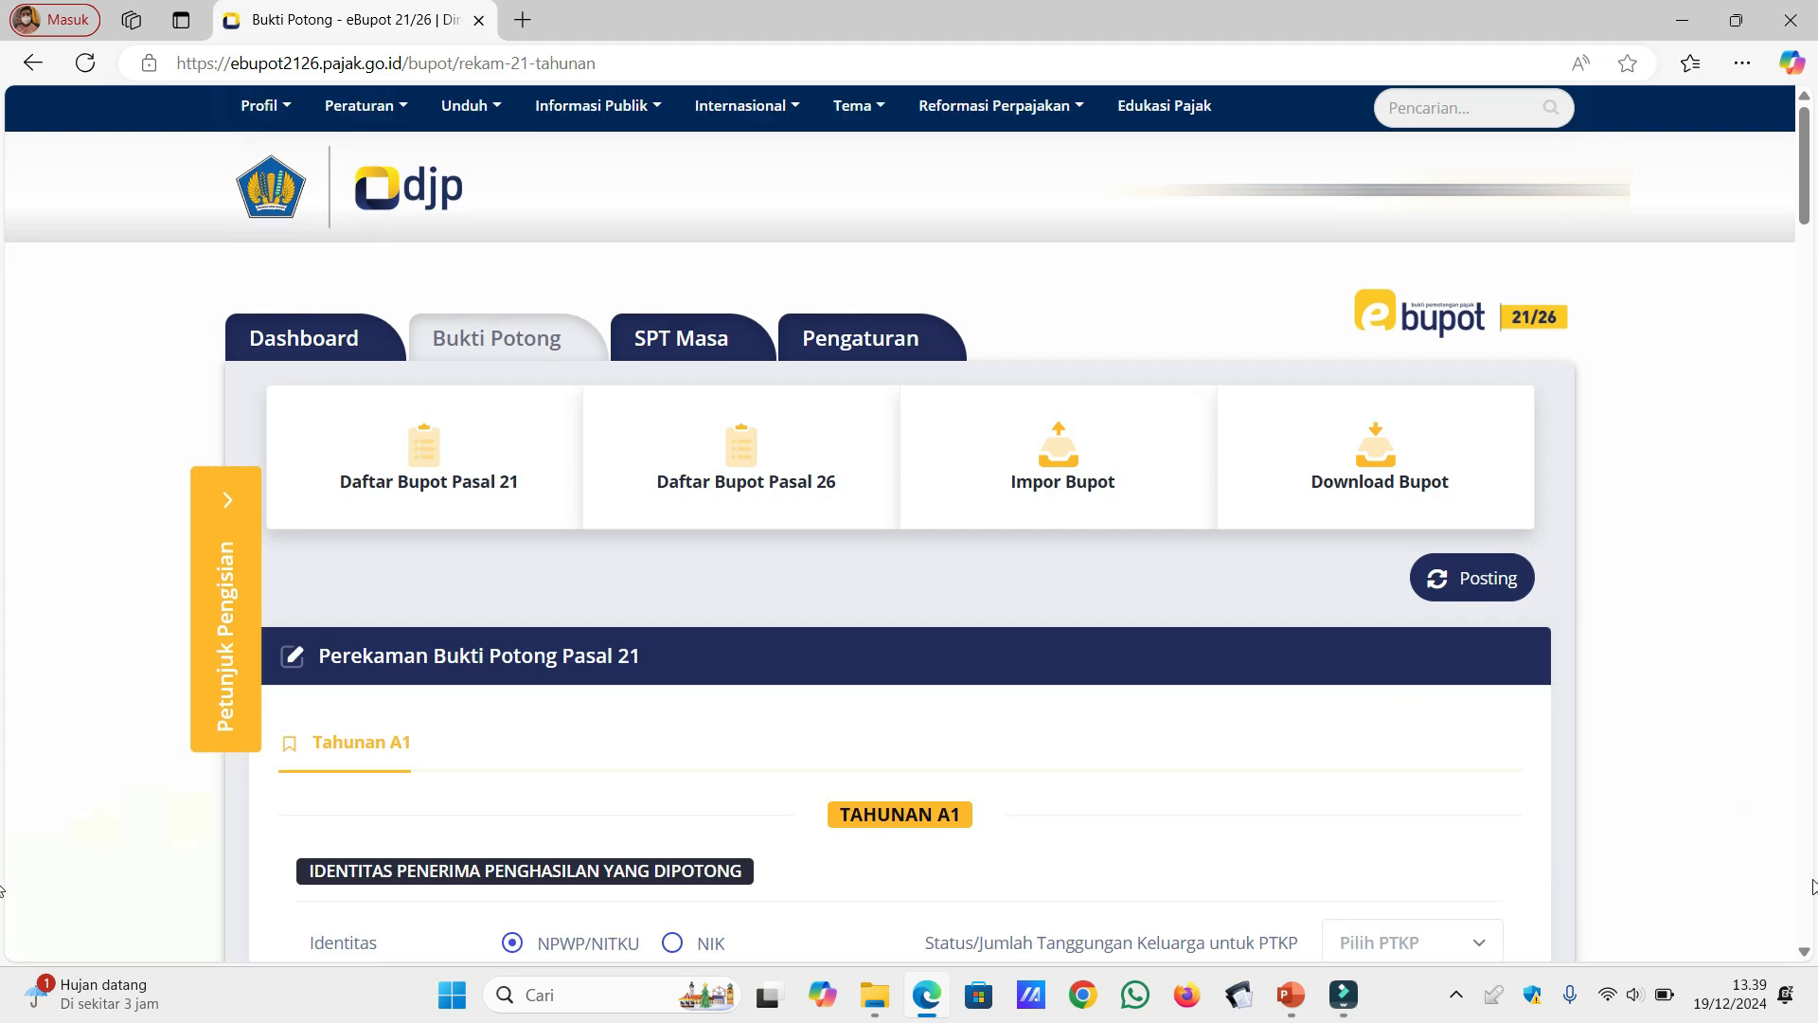
Step: Enter the income recipient's NPWP/NITKU number in the Tahunan A1 form and check it to retrieve the identity data
{"action": "scroll", "coordinate": [1806, 959], "scroll_direction": "down", "scroll_amount": 4}
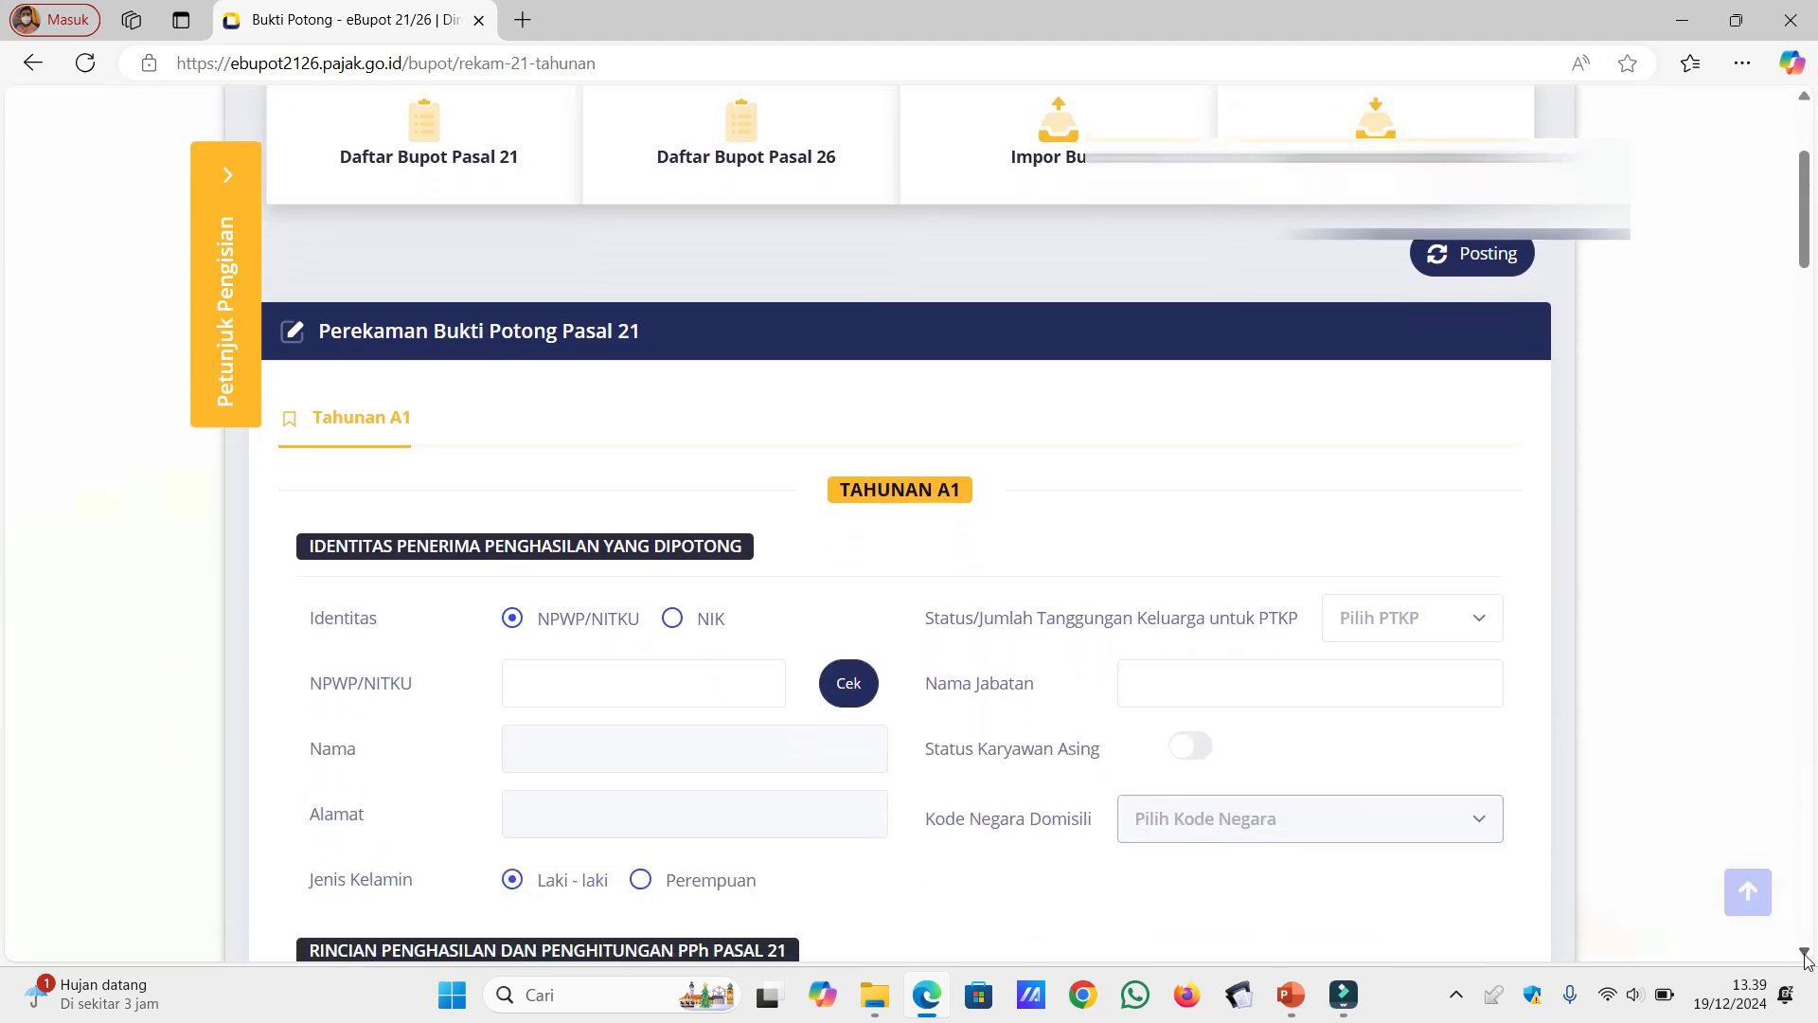
{"action": "left_click", "coordinate": [1806, 959]}
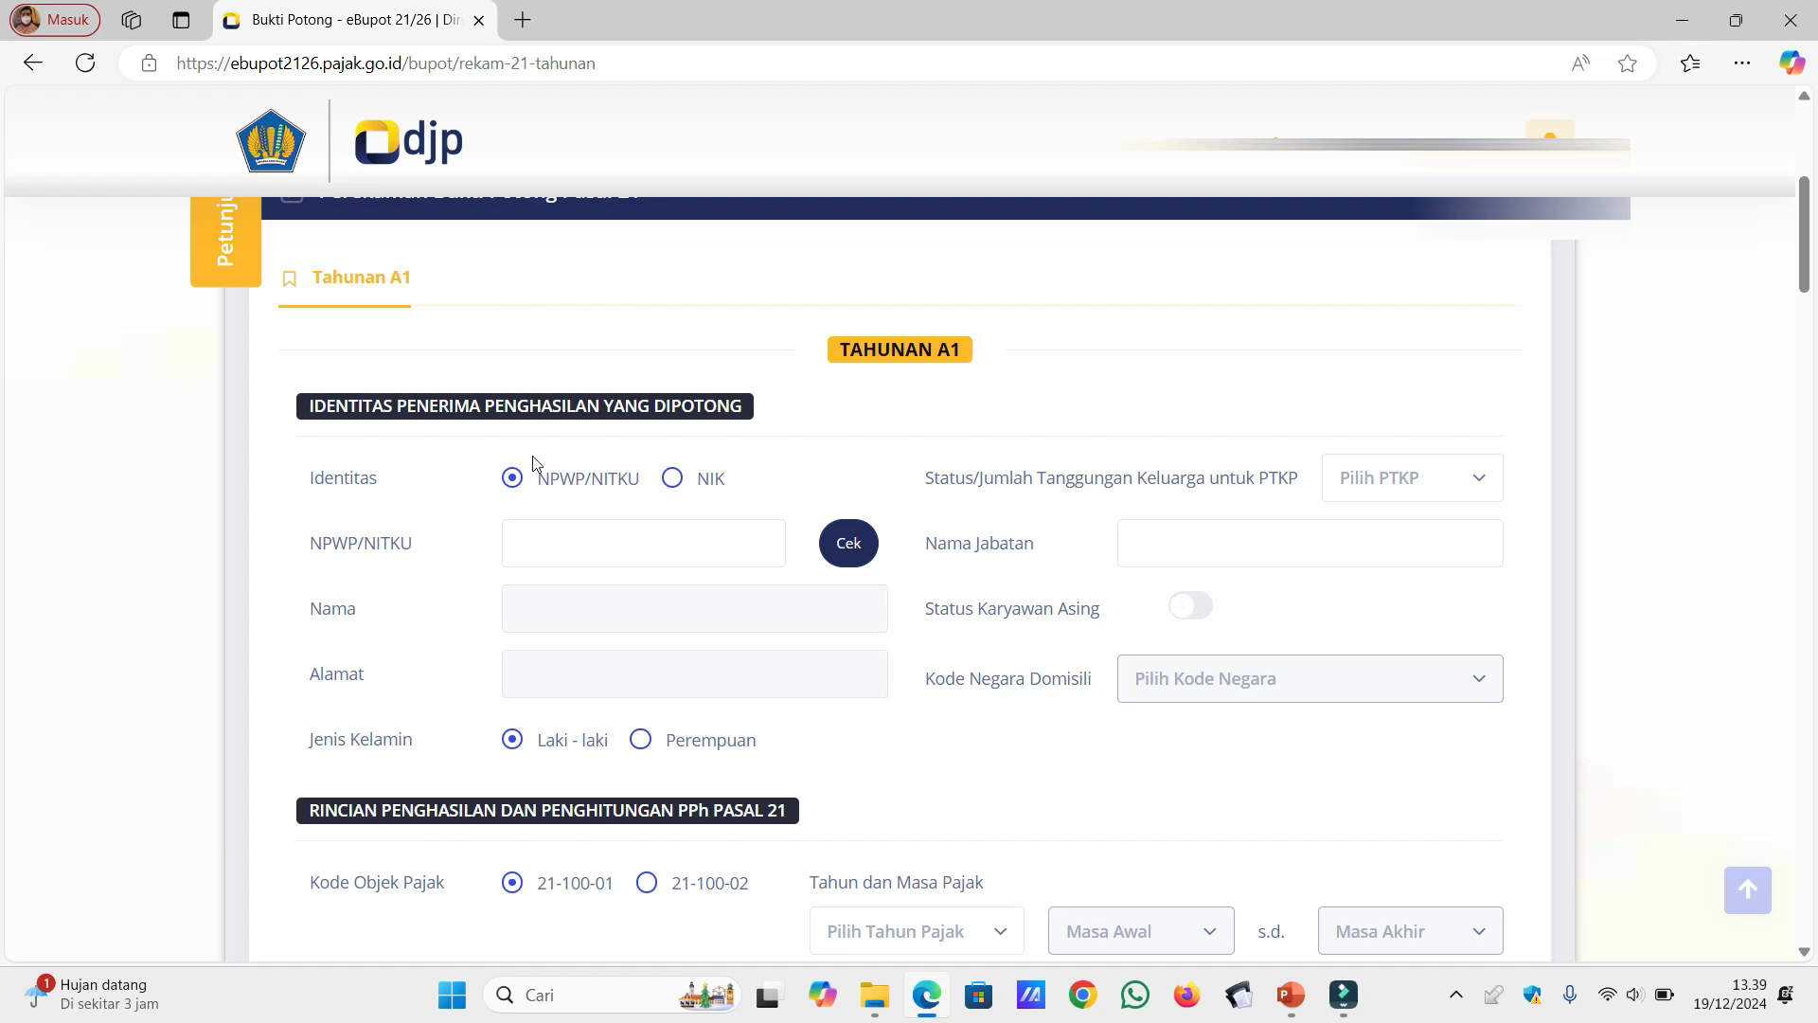
{"action": "left_click", "coordinate": [552, 533]}
{"action": "left_click", "coordinate": [519, 541]}
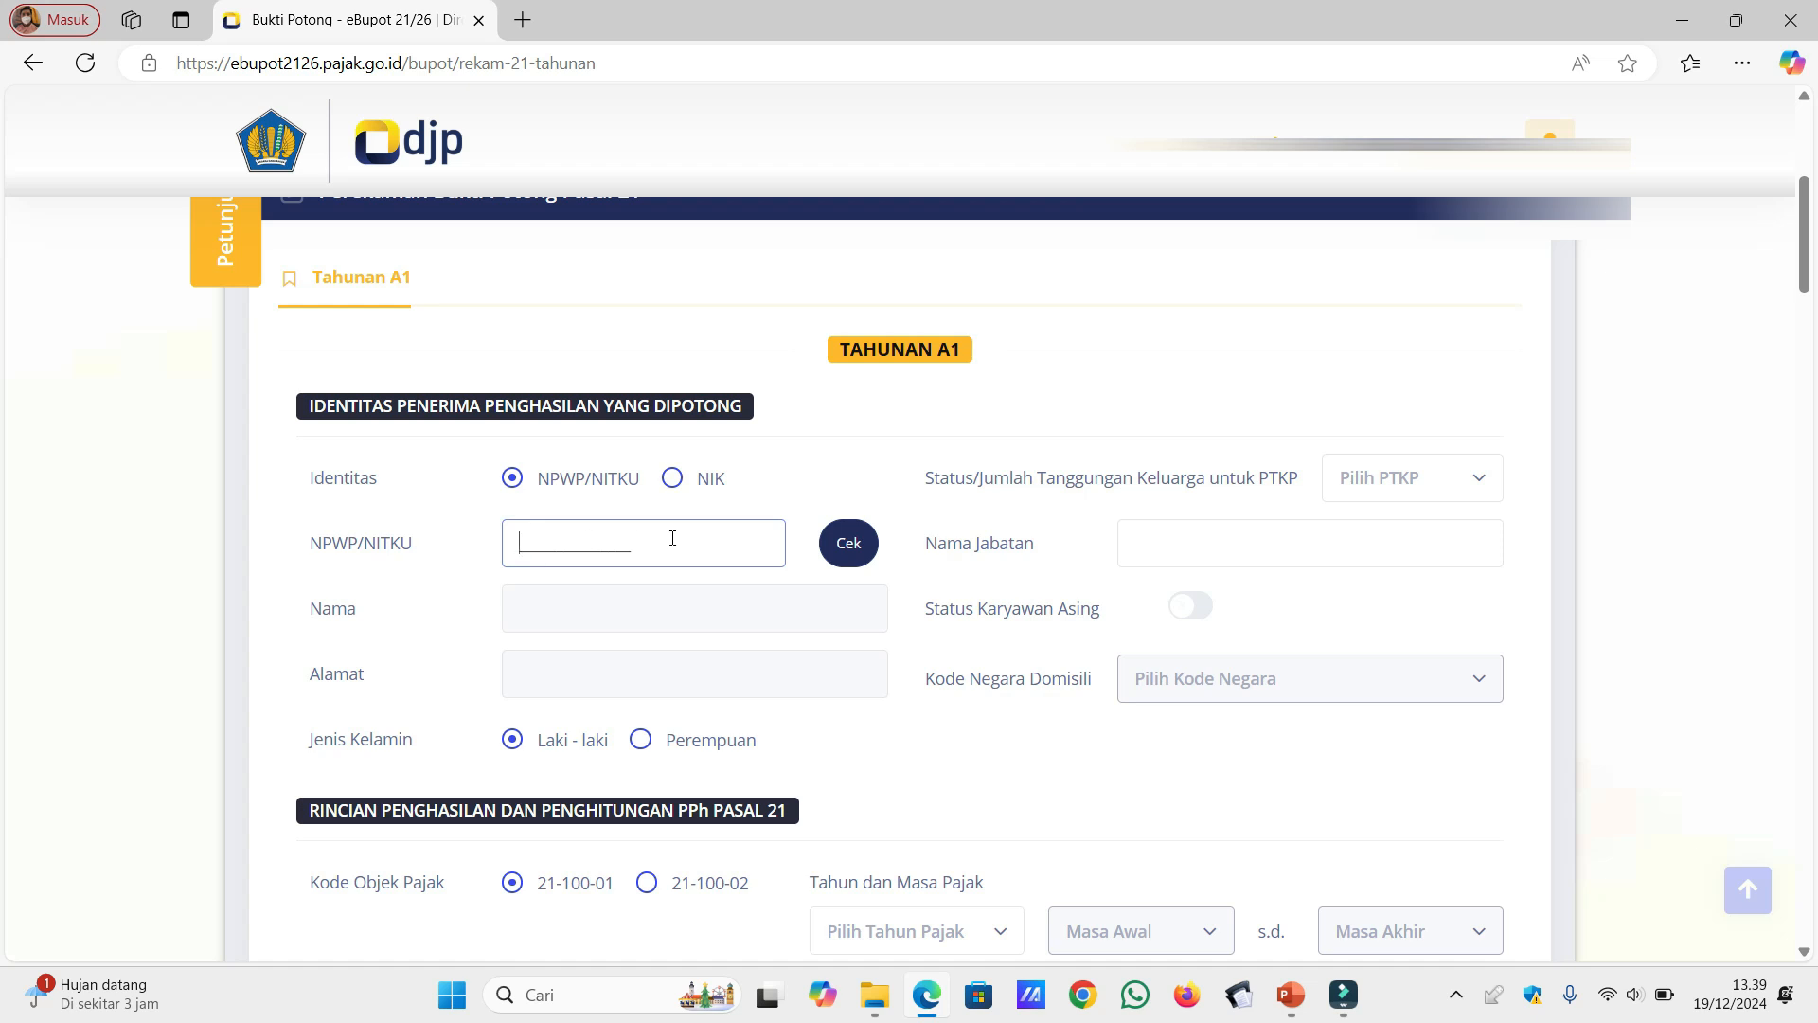
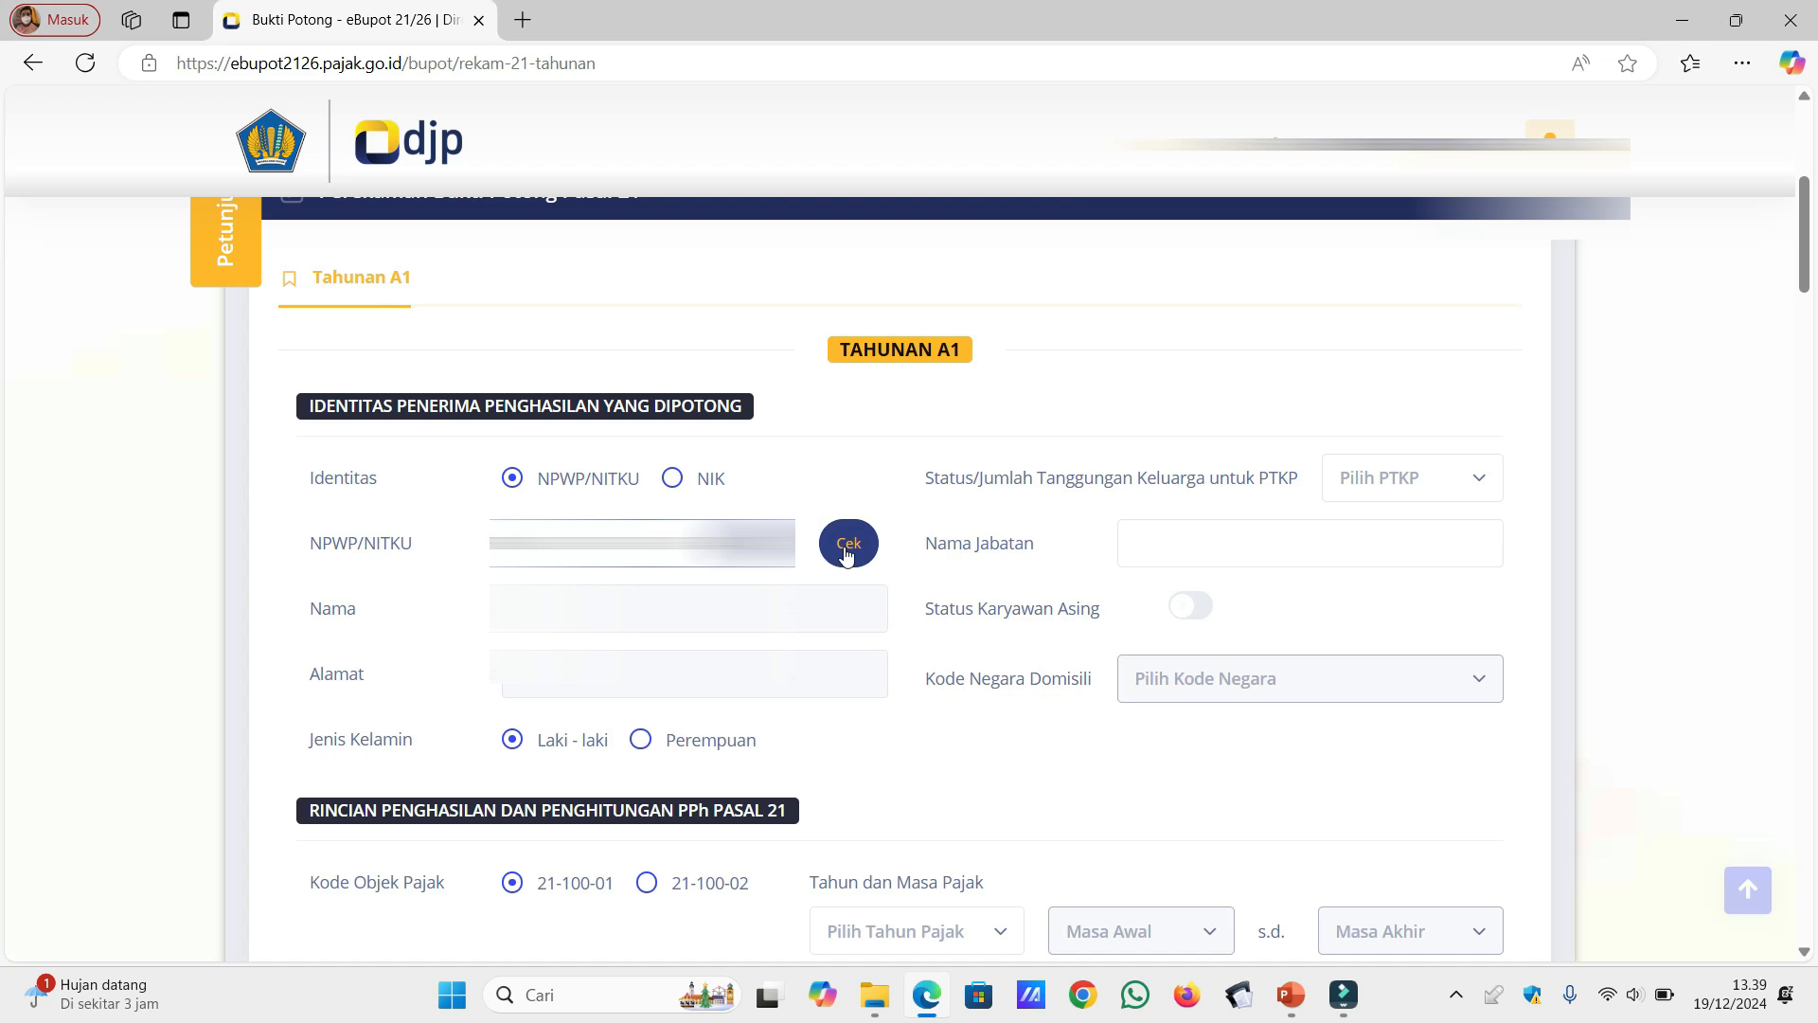
{"action": "left_click", "coordinate": [848, 549]}
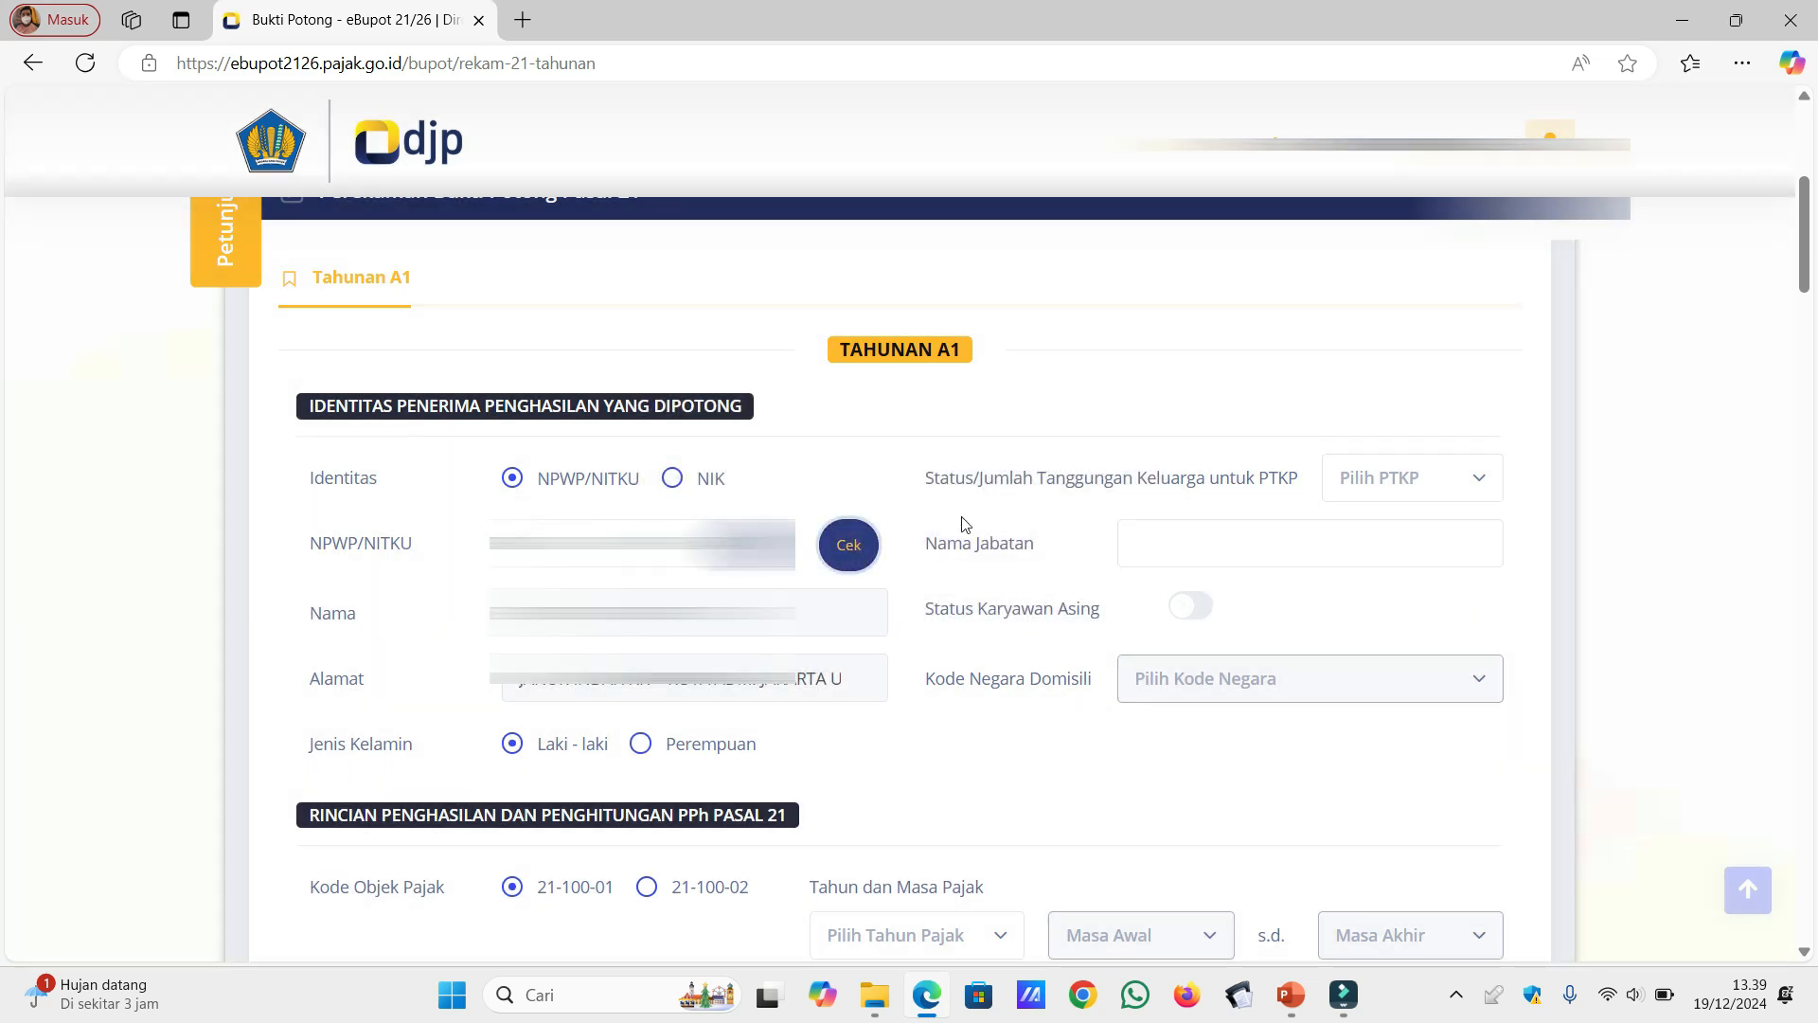
Step: Set the recipient's PTKP status to TK/0 and the Nama Jabatan to DIREKTUR
{"action": "left_click", "coordinate": [1483, 489]}
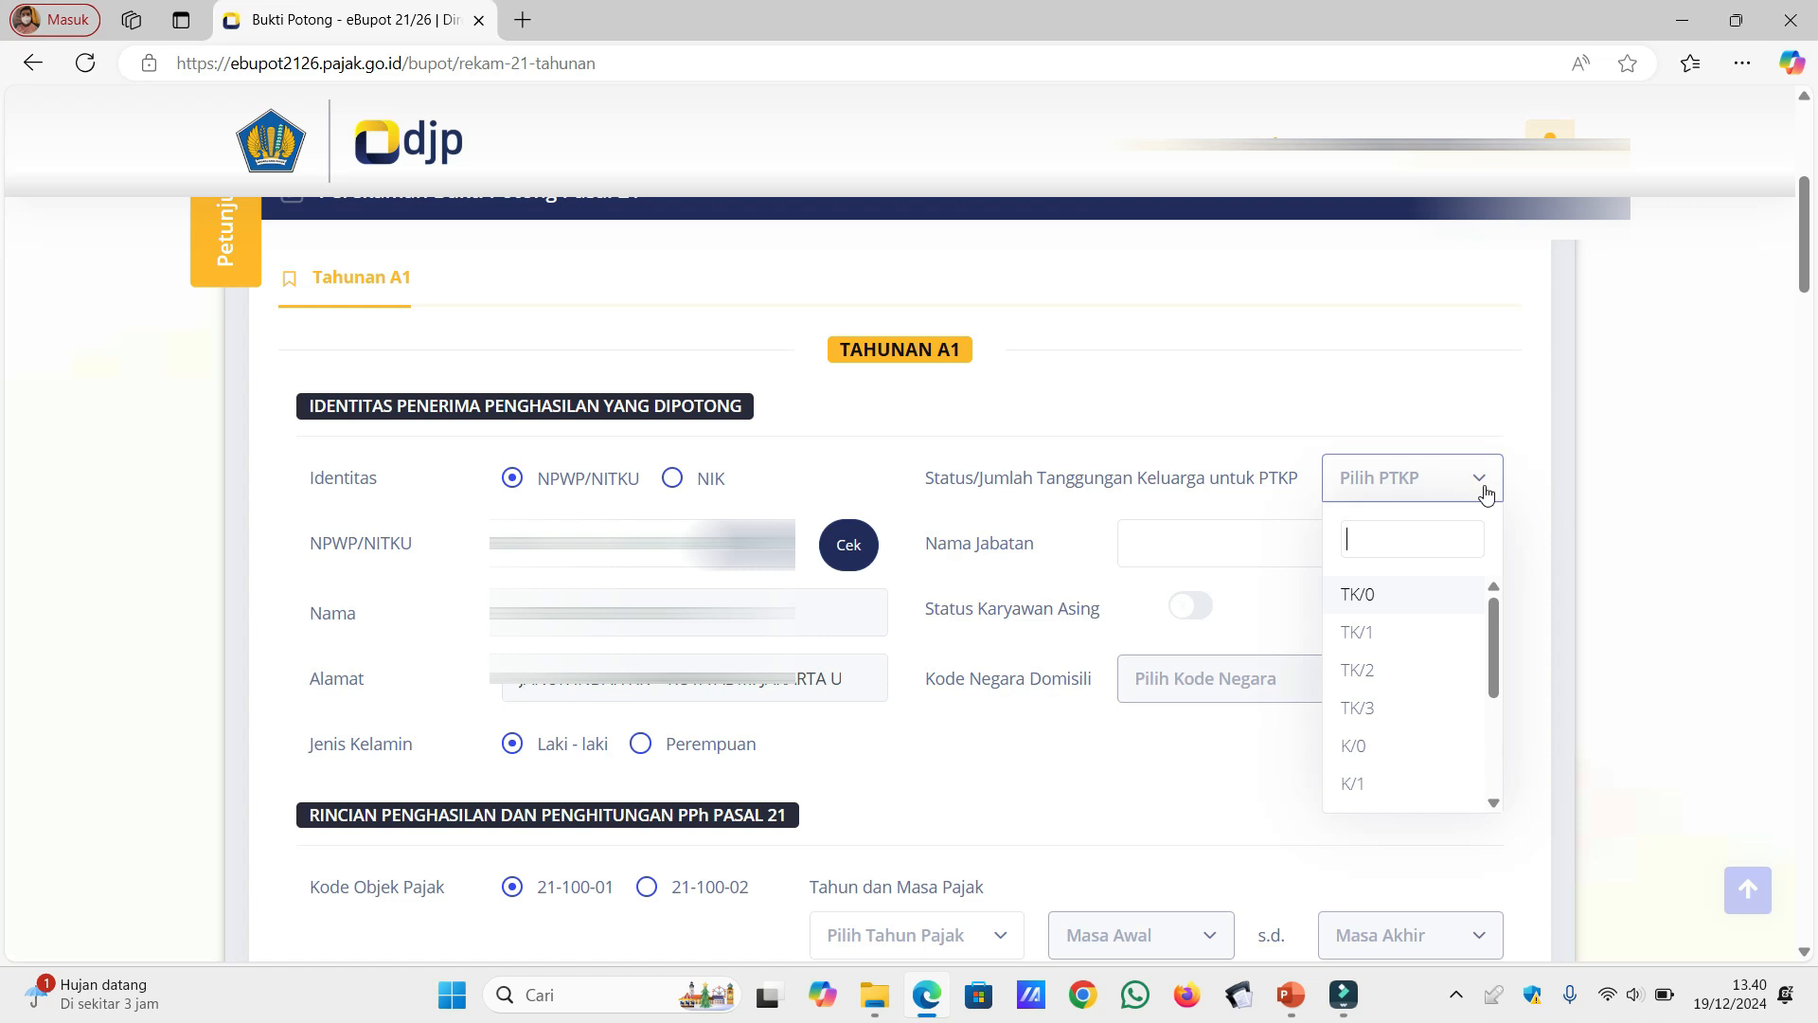
{"action": "left_click", "coordinate": [1425, 609]}
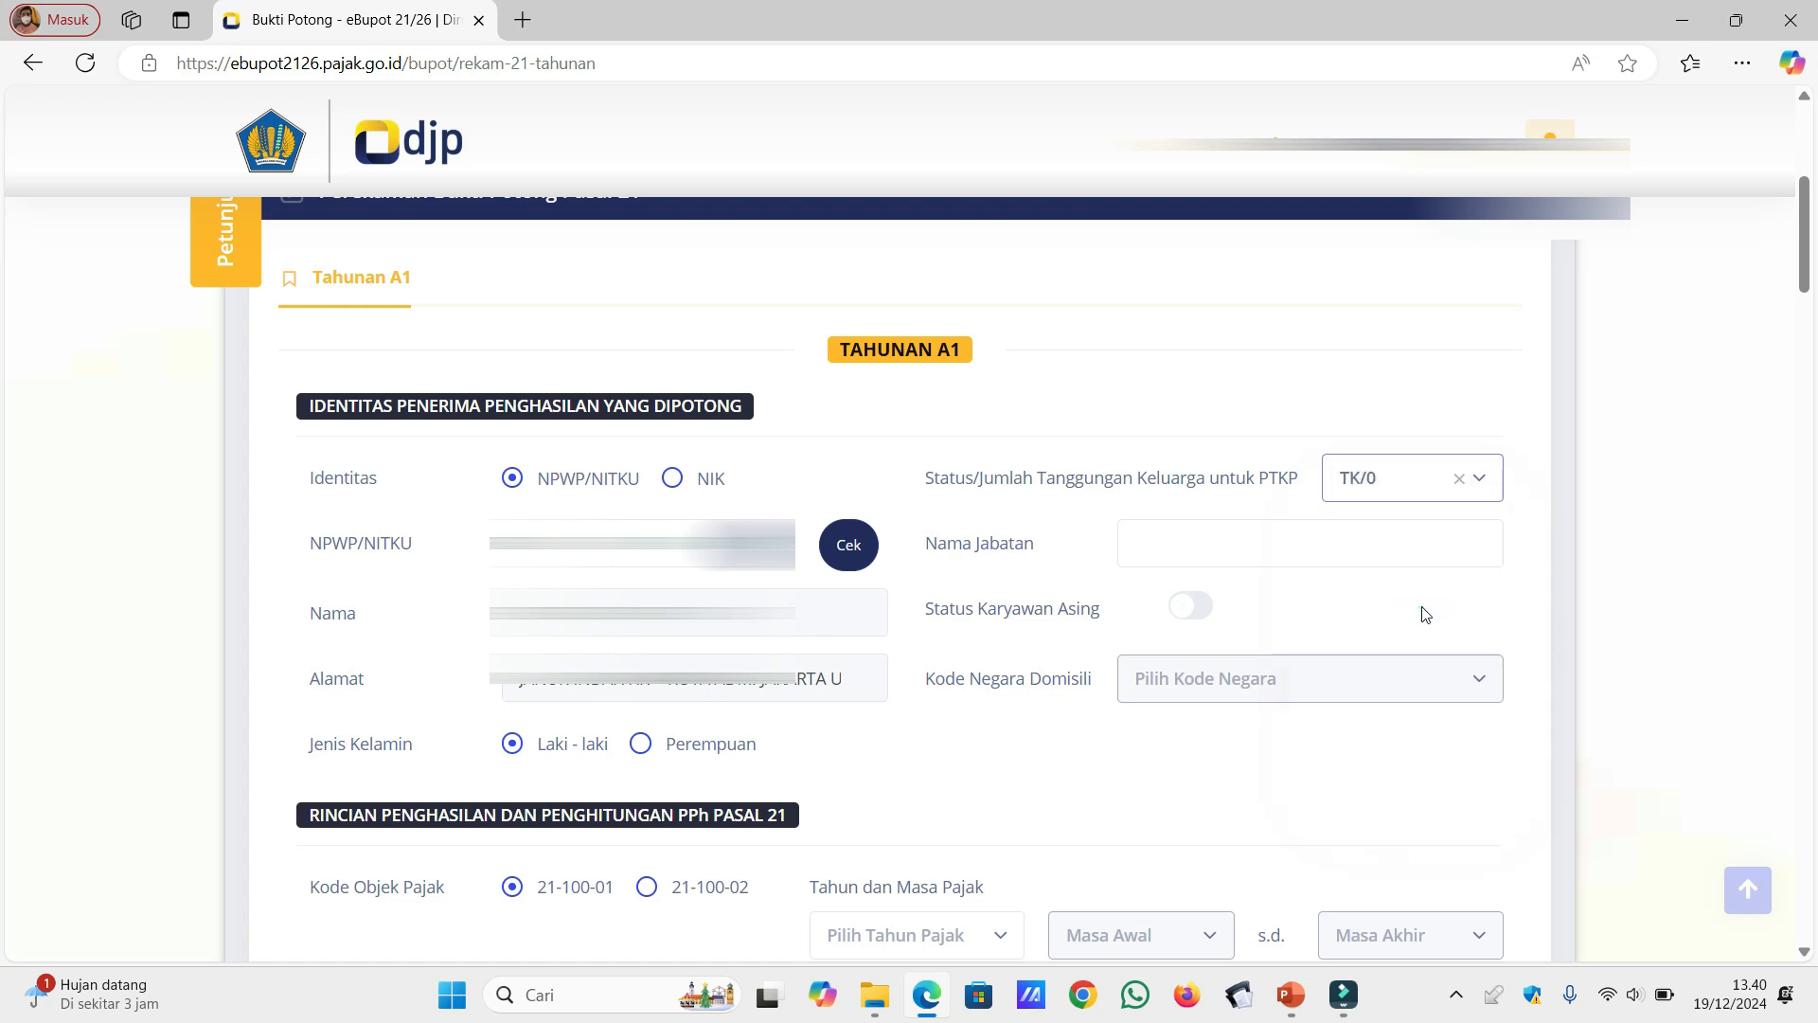
{"action": "left_click", "coordinate": [1302, 548]}
{"action": "type", "text": "DIREKT"}
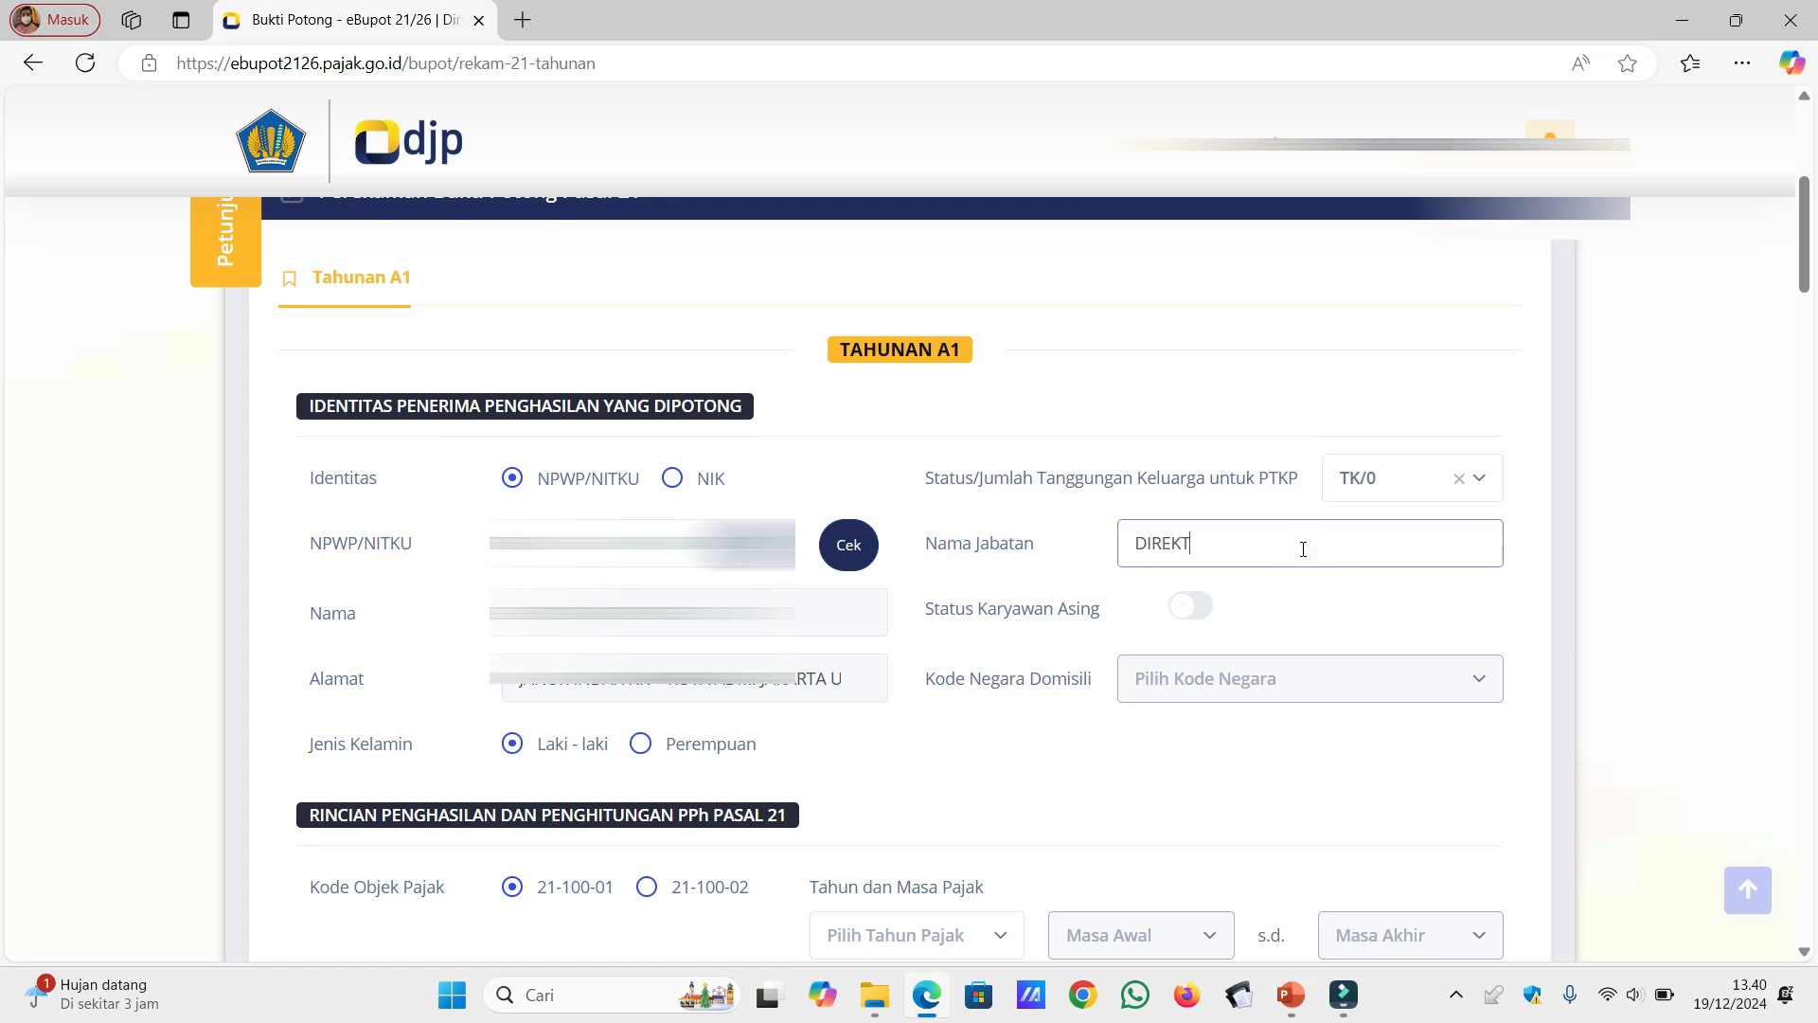
{"action": "type", "text": "UR"}
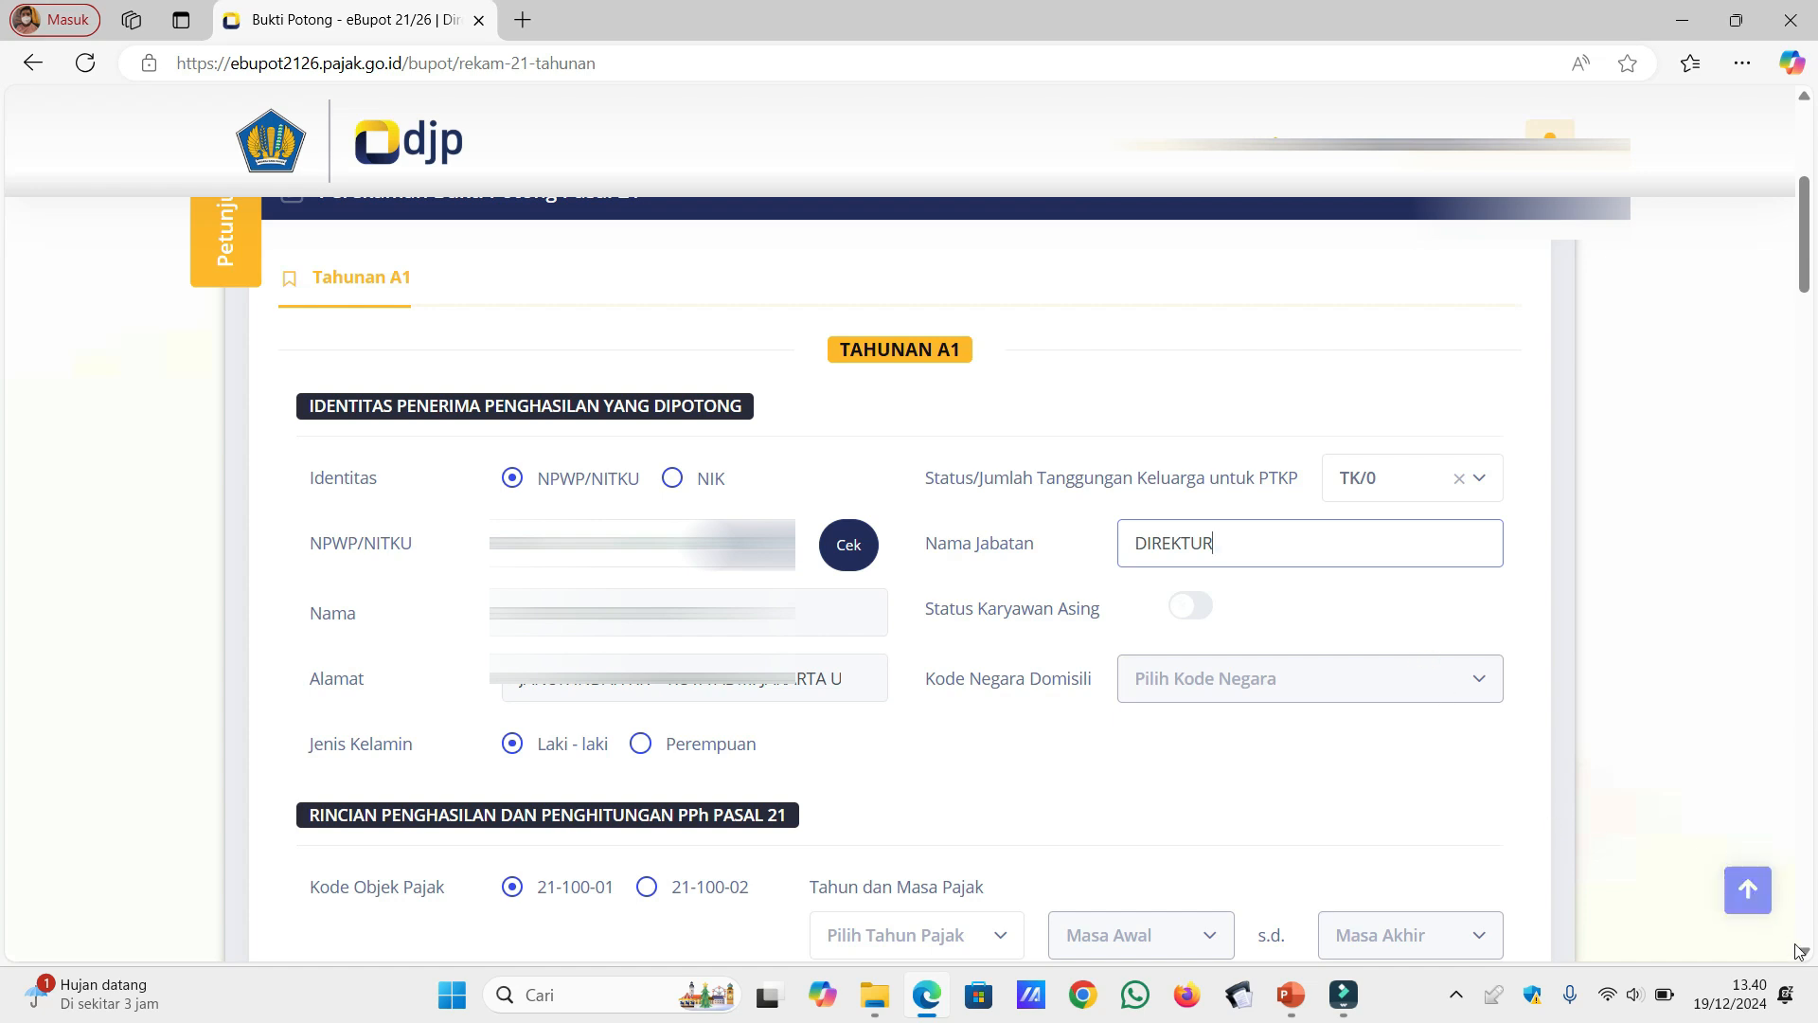
Step: Set the tax year to 2024 and look at the Fasilitas PPh Pasal 21 options, leaving the facility switched off
{"action": "scroll", "coordinate": [1806, 954], "scroll_direction": "down", "scroll_amount": 4}
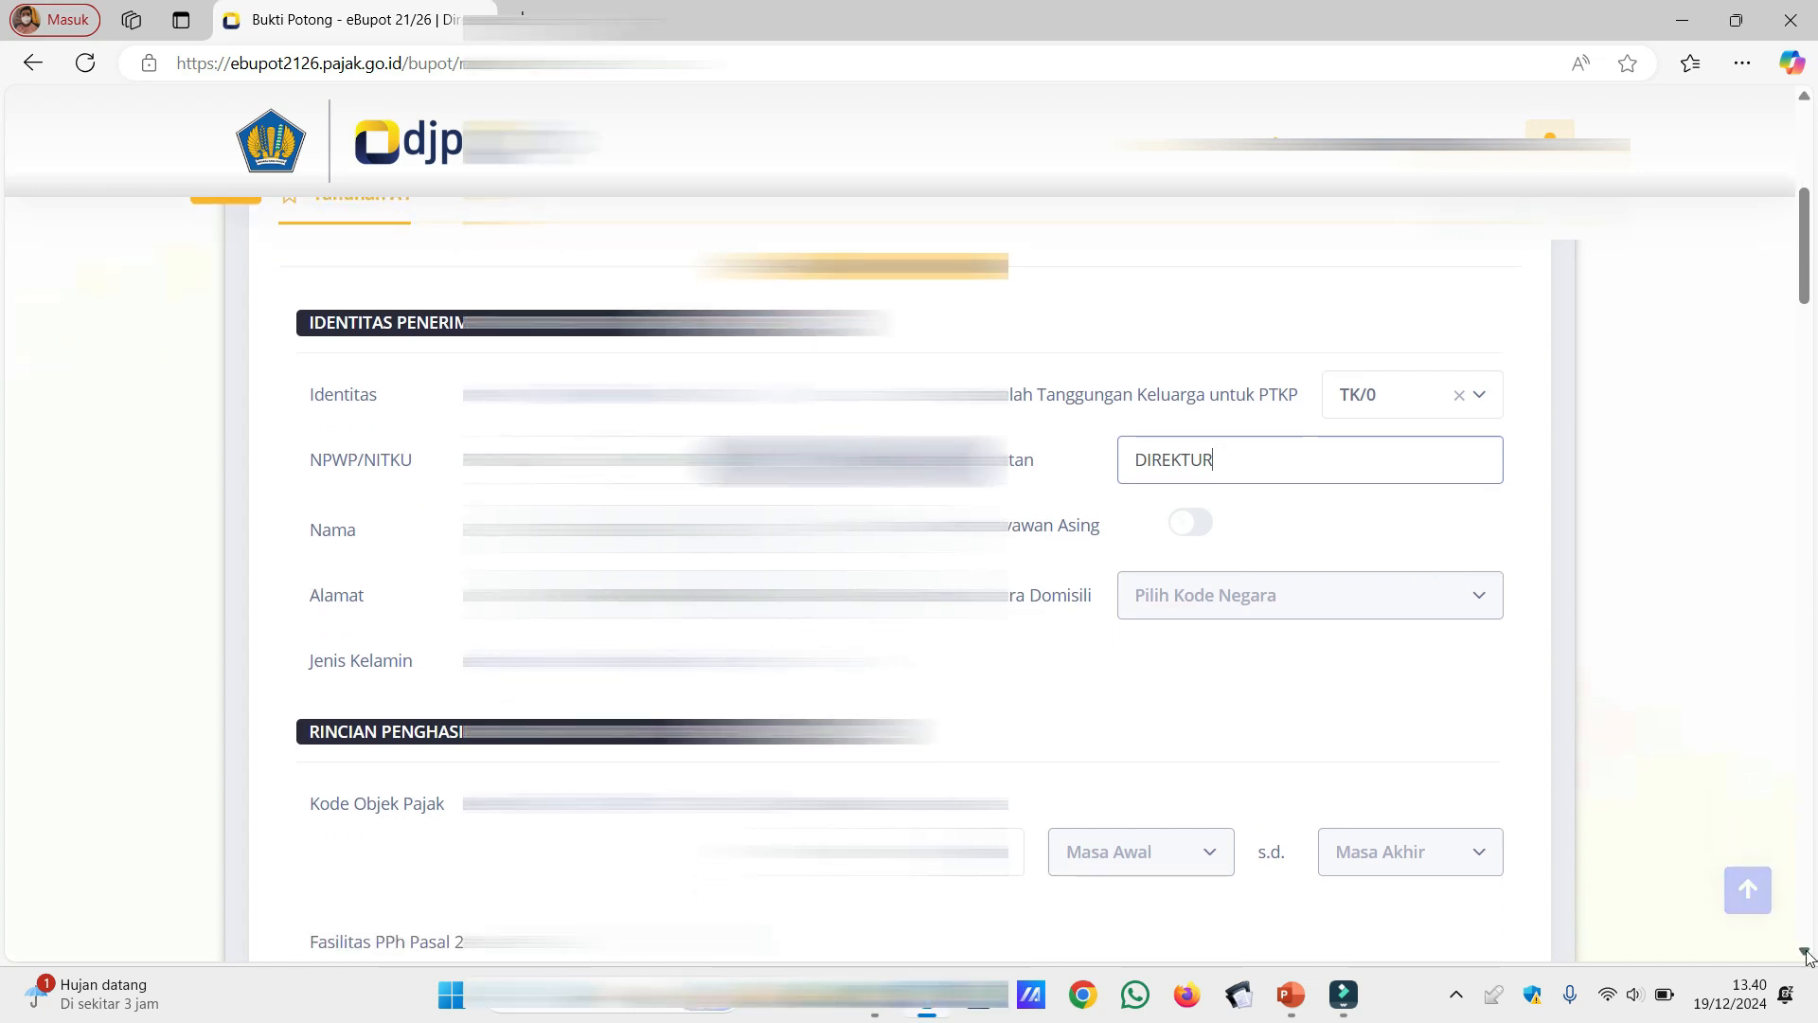
{"action": "scroll", "coordinate": [1807, 954], "scroll_direction": "down", "scroll_amount": 3}
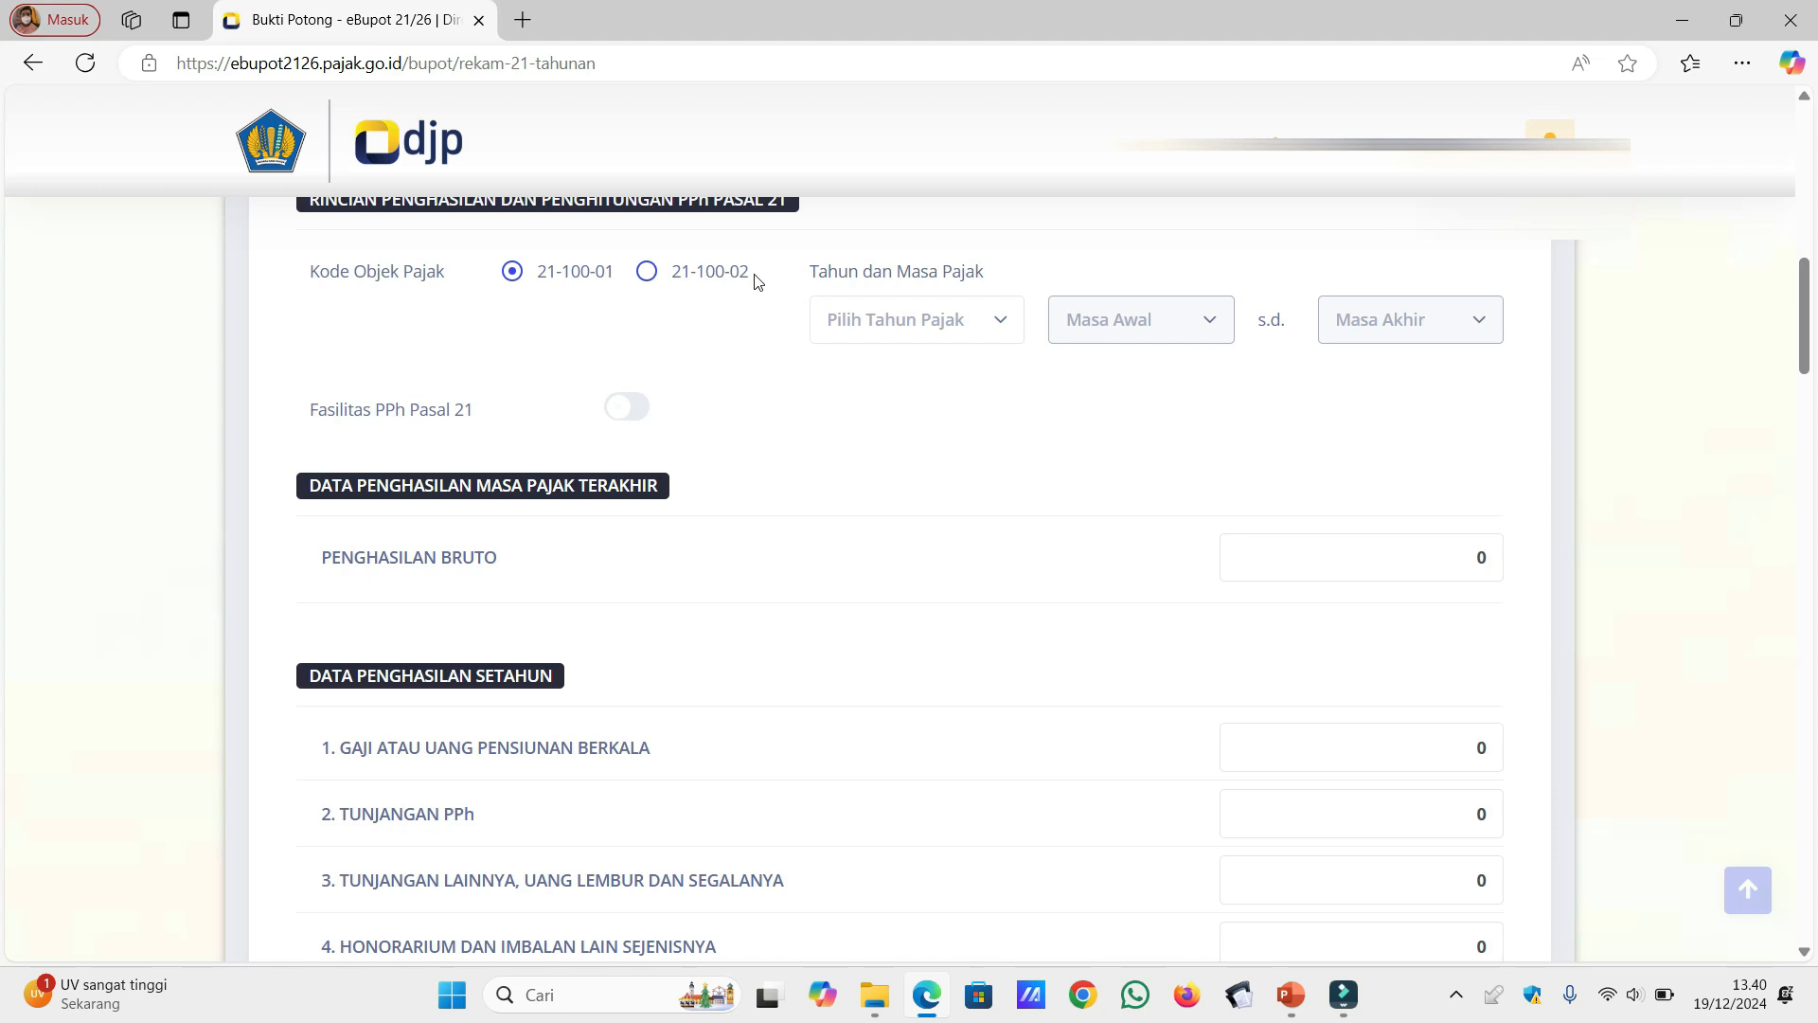
{"action": "left_click", "coordinate": [964, 326]}
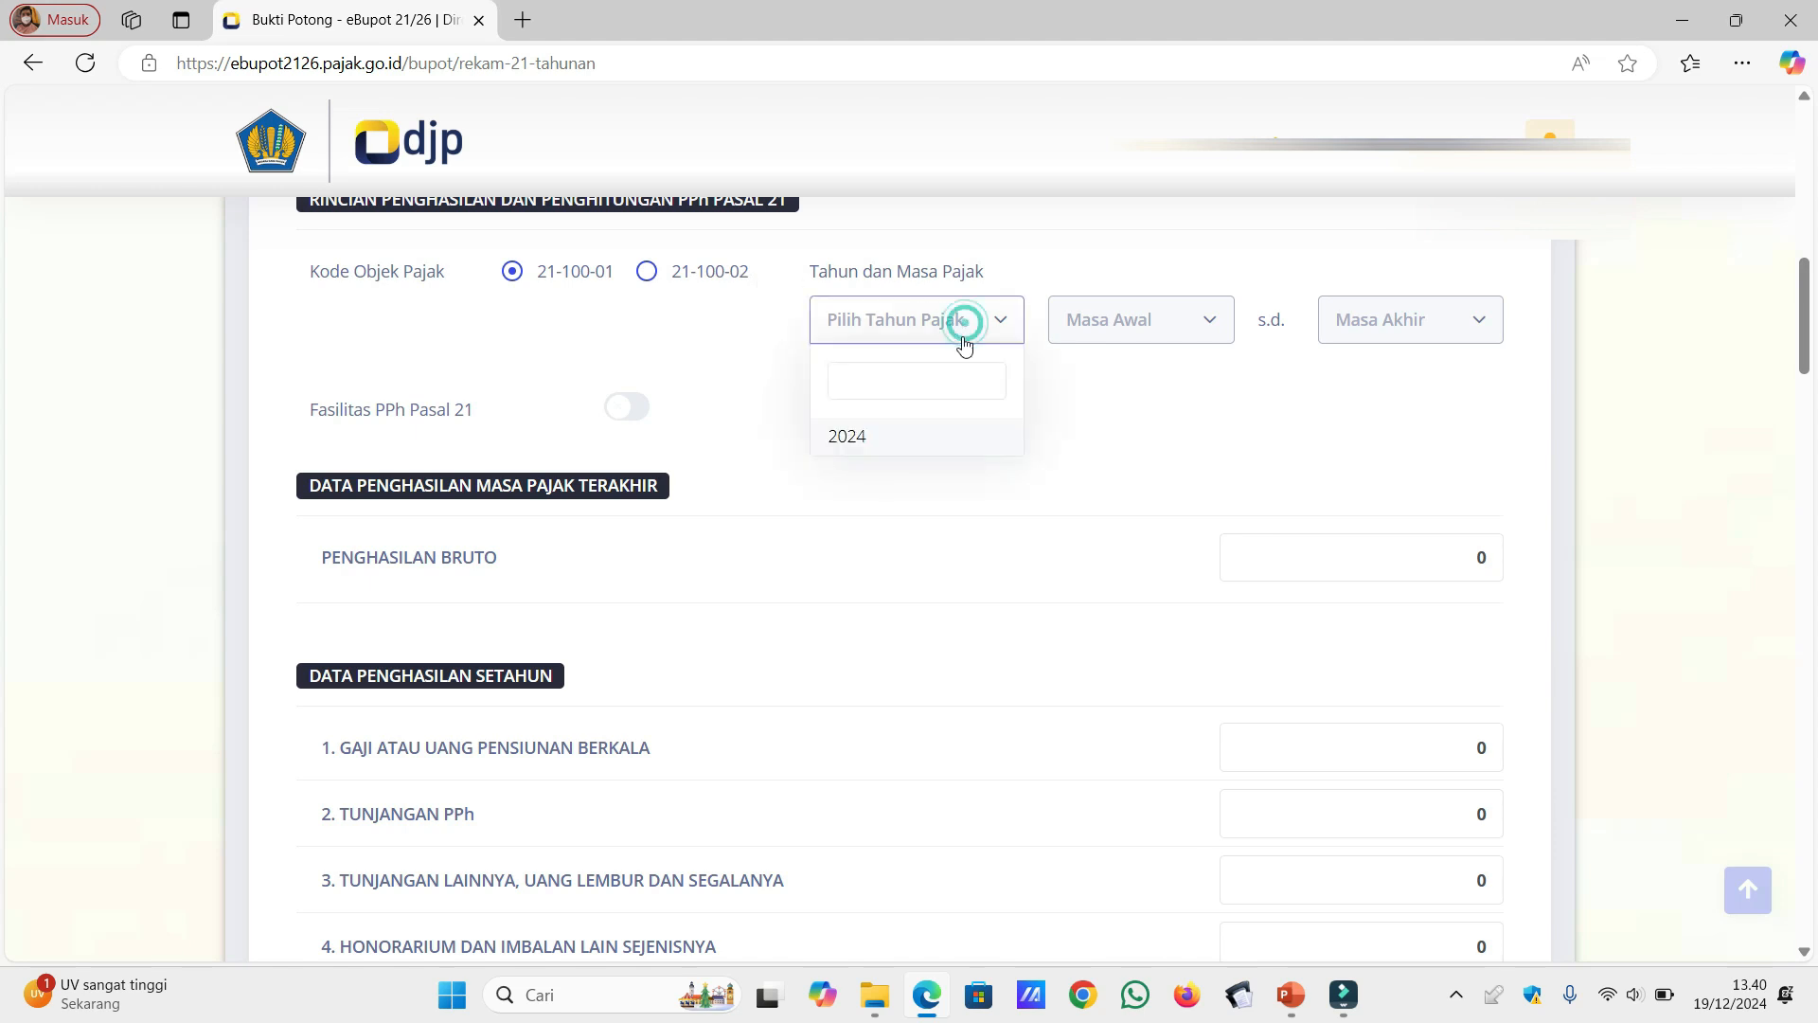
{"action": "left_click", "coordinate": [924, 434]}
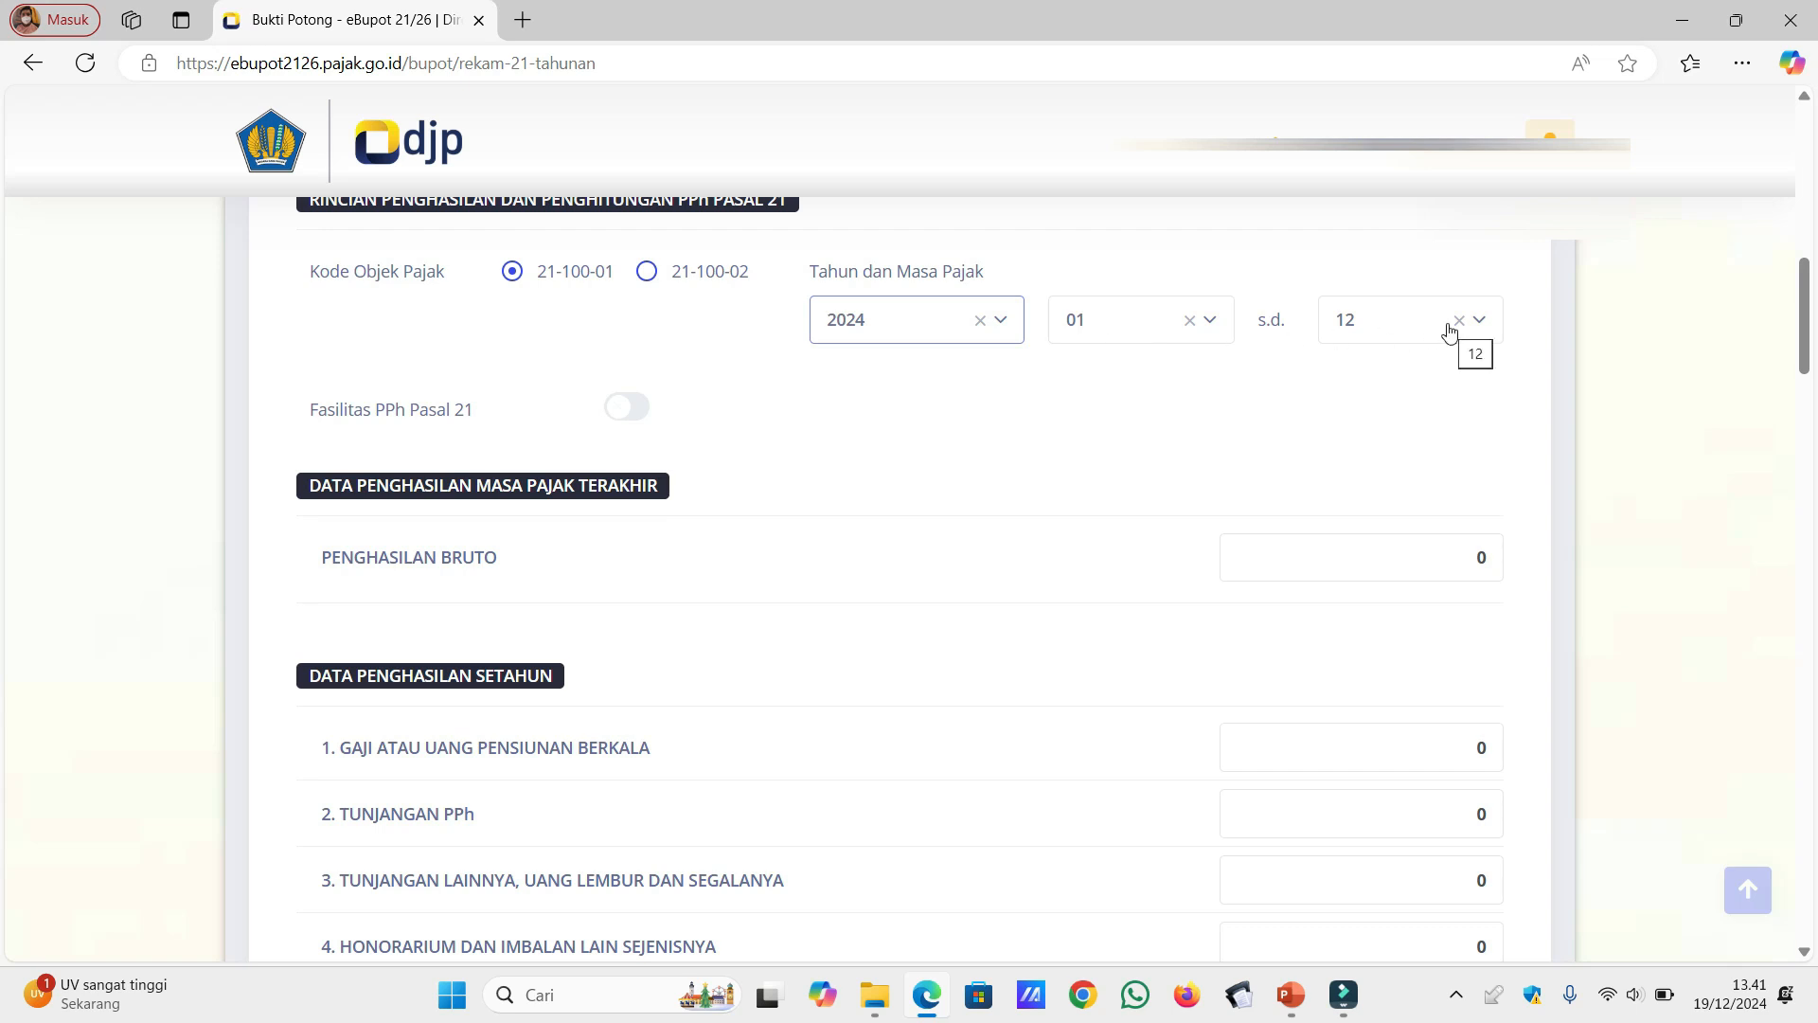
{"action": "left_click", "coordinate": [632, 416]}
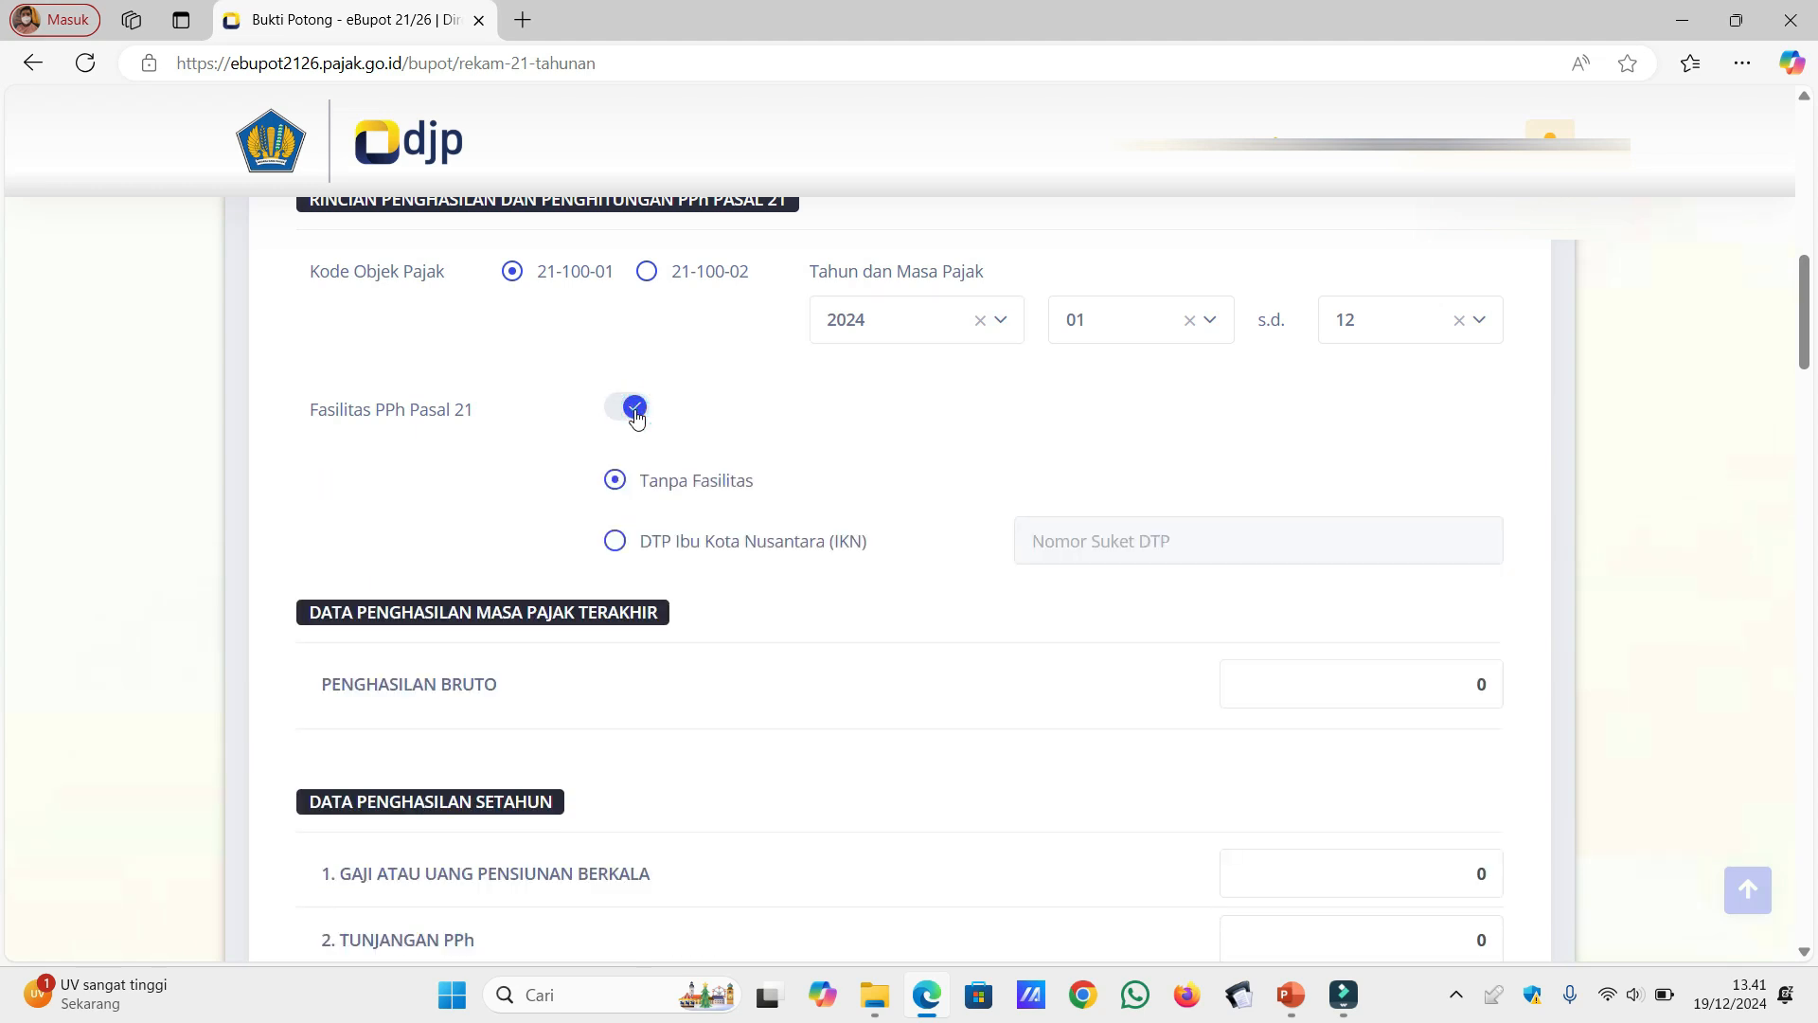
{"action": "left_click", "coordinate": [617, 418]}
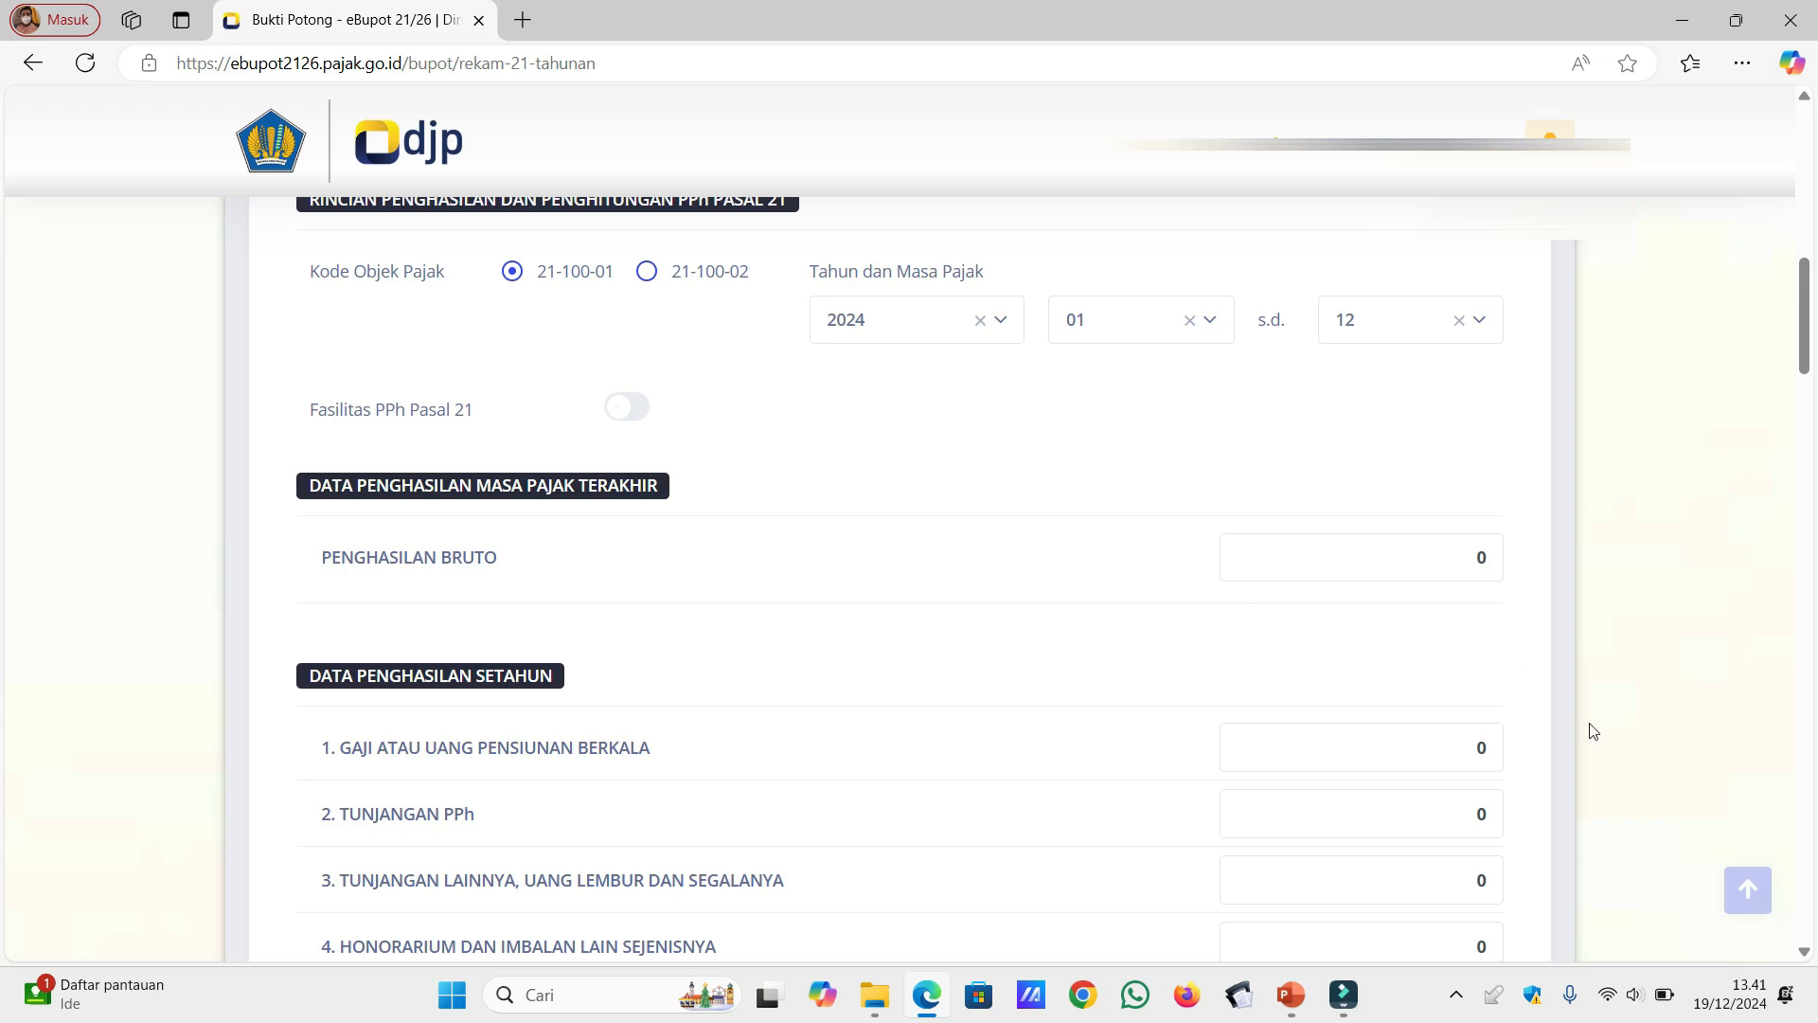
Step: Set Penghasilan Bruto for the last tax period to 40.000.000
{"action": "left_click", "coordinate": [1804, 951]}
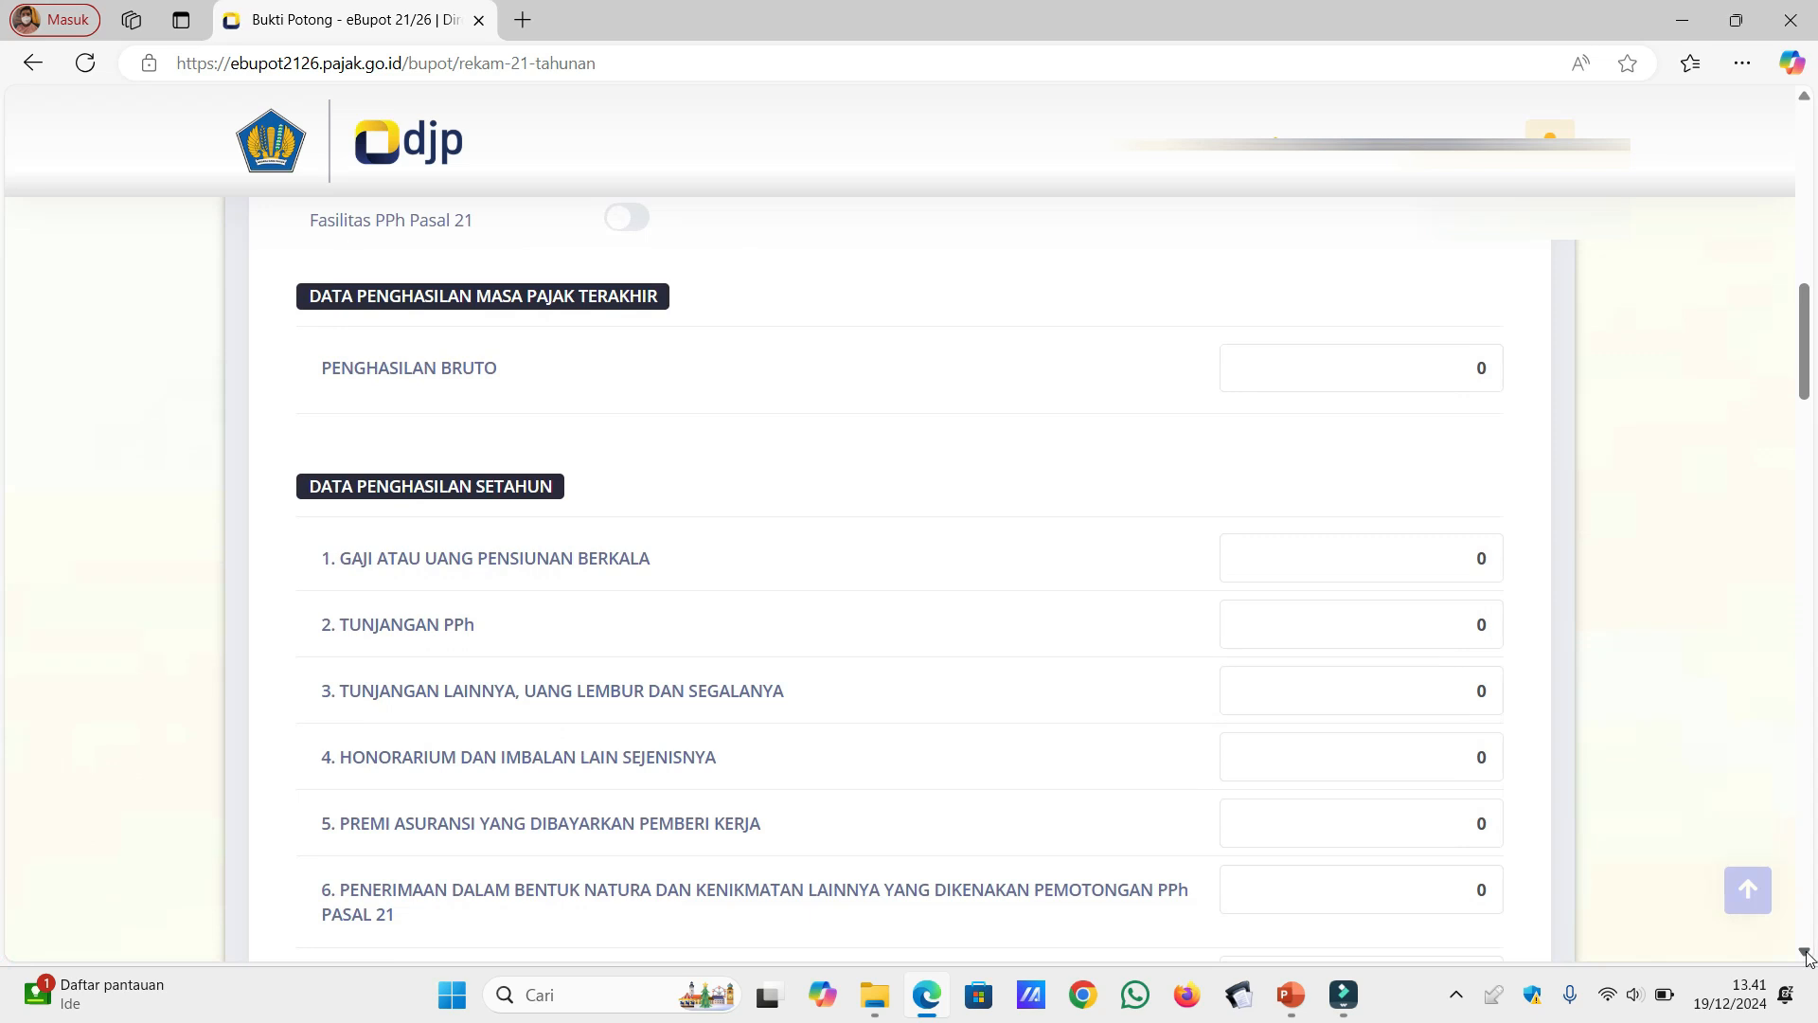
{"action": "left_click", "coordinate": [1459, 369]}
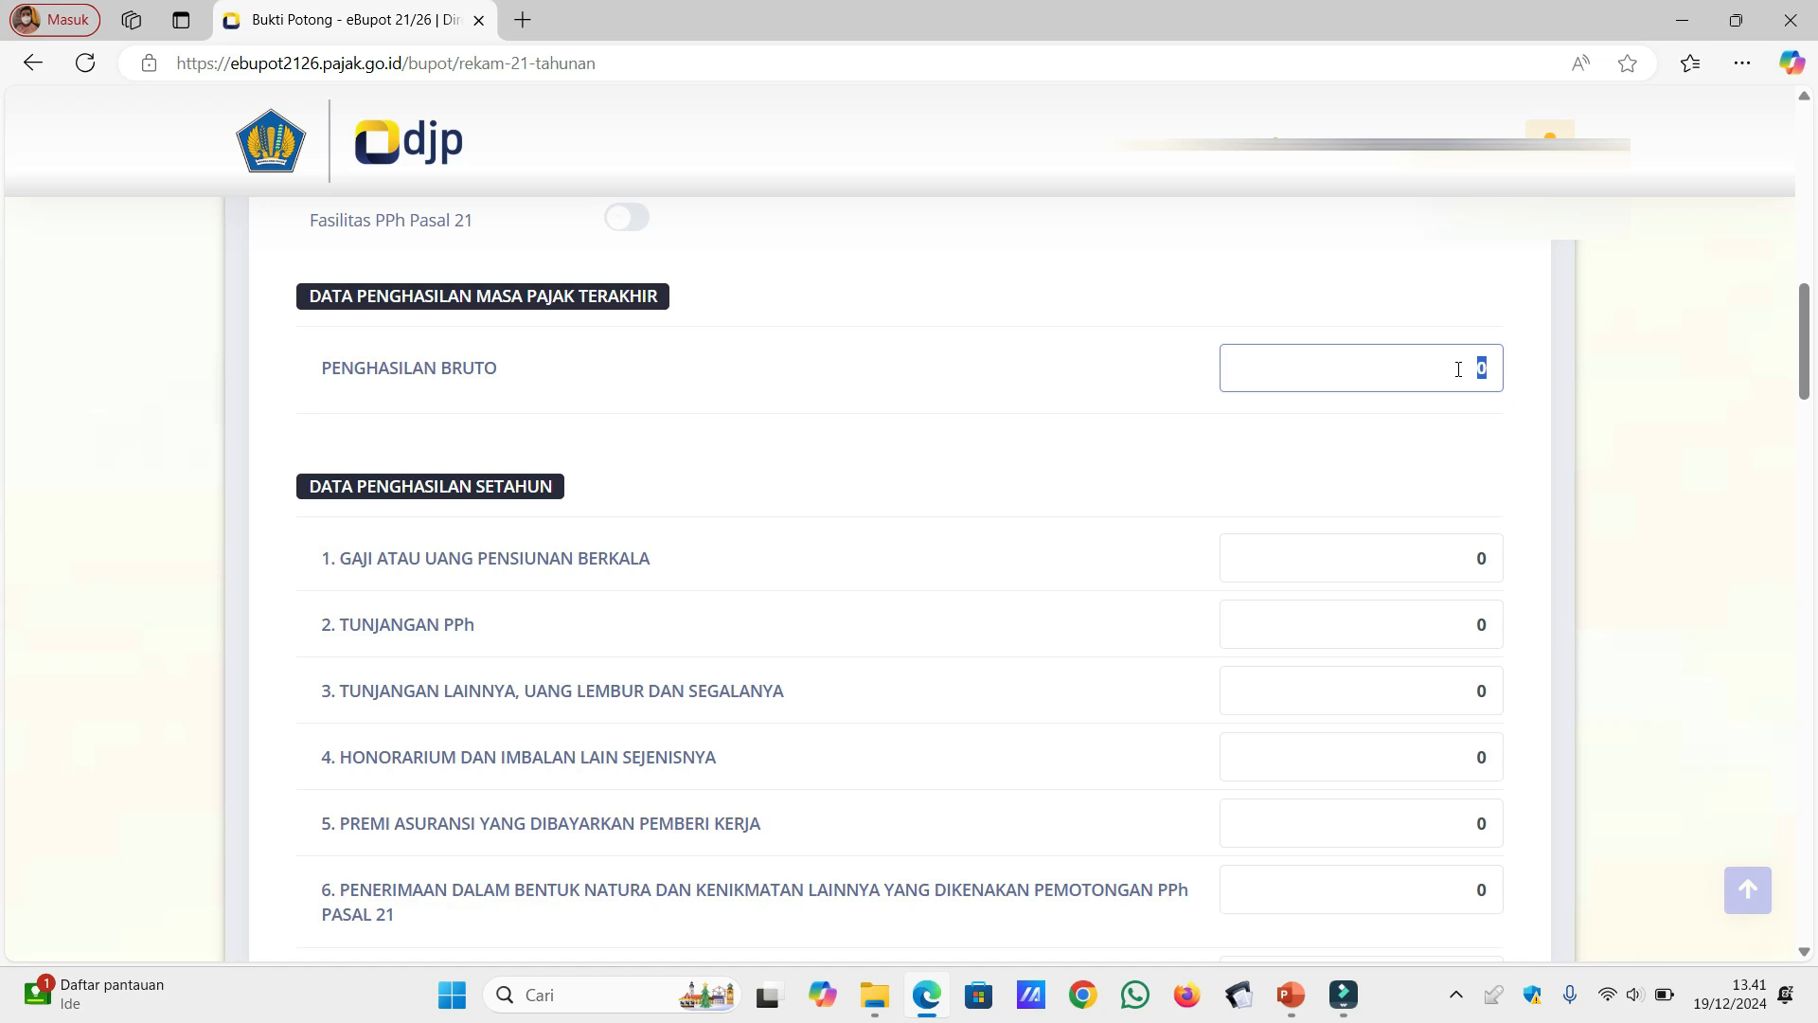
{"action": "type", "text": "40000000"}
{"action": "left_click", "coordinate": [1385, 444]}
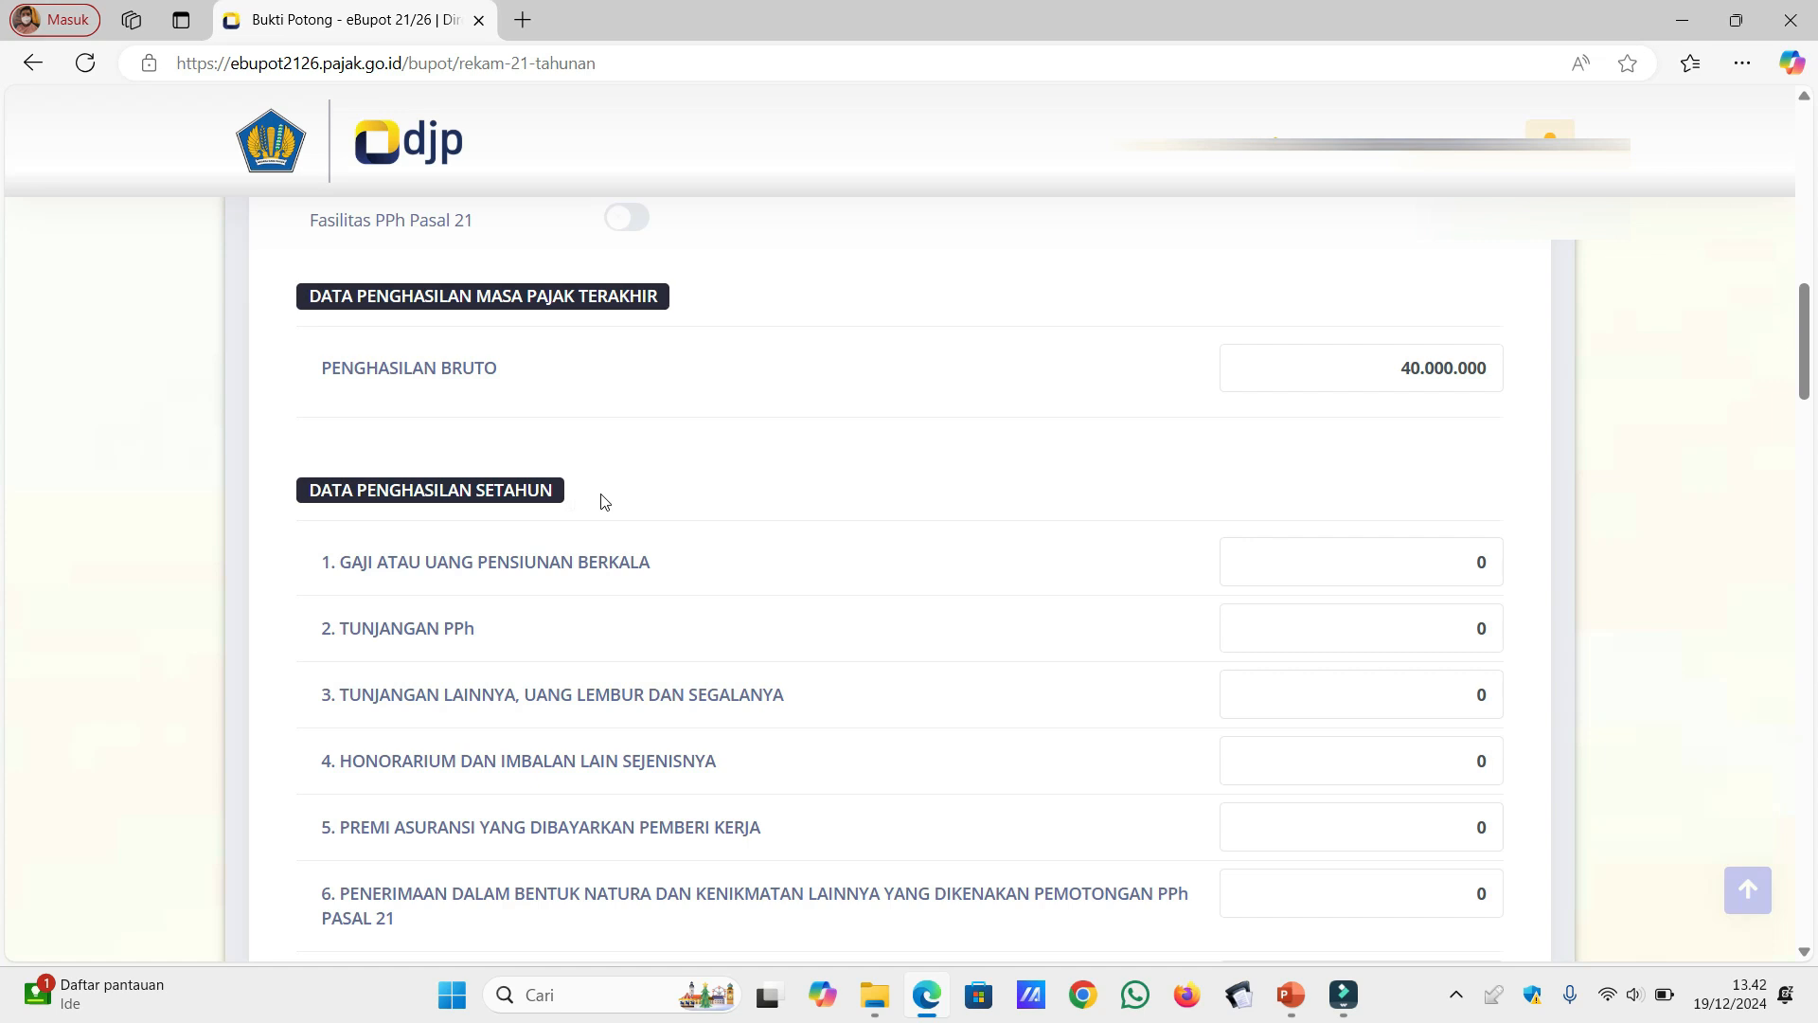
Step: In the annual income data, set Gaji atau Uang Pensiunan Berkala to 450.000.000 and Tunjangan Lainnya, Uang Lembur to 5.000.000
{"action": "left_click", "coordinate": [1809, 956]}
{"action": "left_click", "coordinate": [1809, 957]}
{"action": "left_click", "coordinate": [1809, 956]}
{"action": "left_click", "coordinate": [1809, 957]}
{"action": "left_click", "coordinate": [1809, 957]}
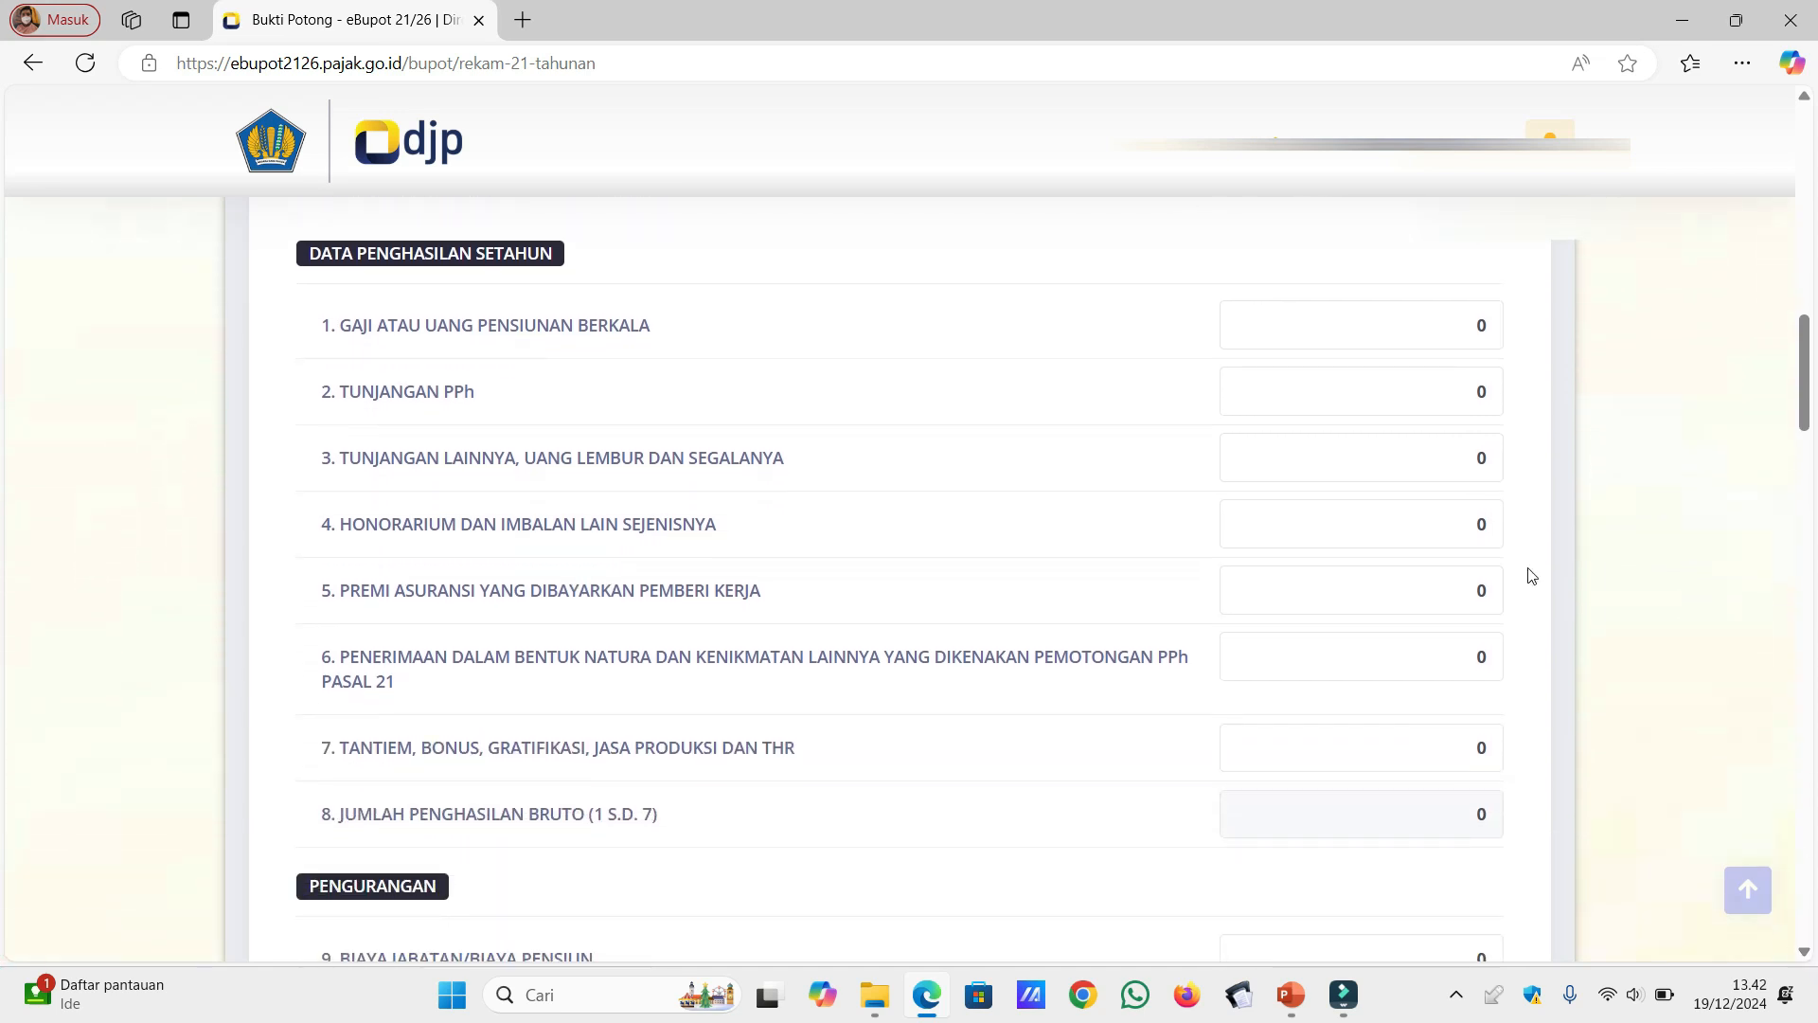
{"action": "left_click", "coordinate": [1481, 337]}
{"action": "type", "text": "450.000.000"}
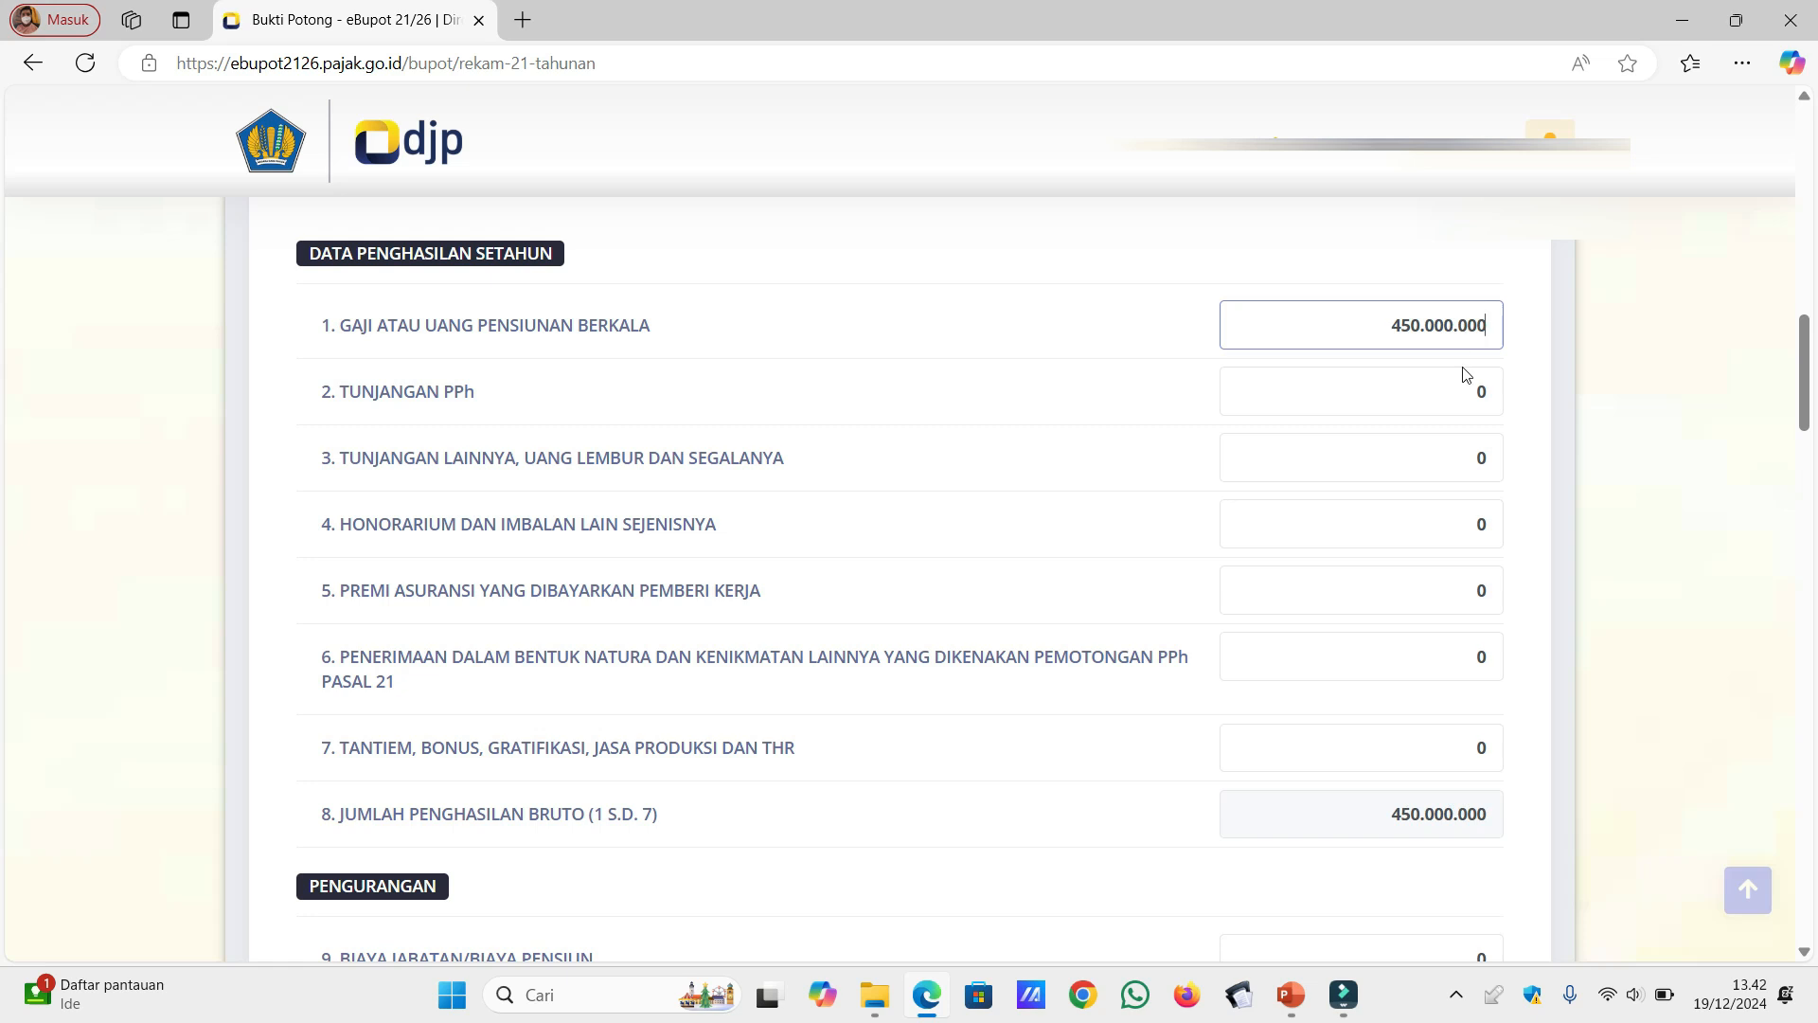
{"action": "left_click", "coordinate": [1466, 379]}
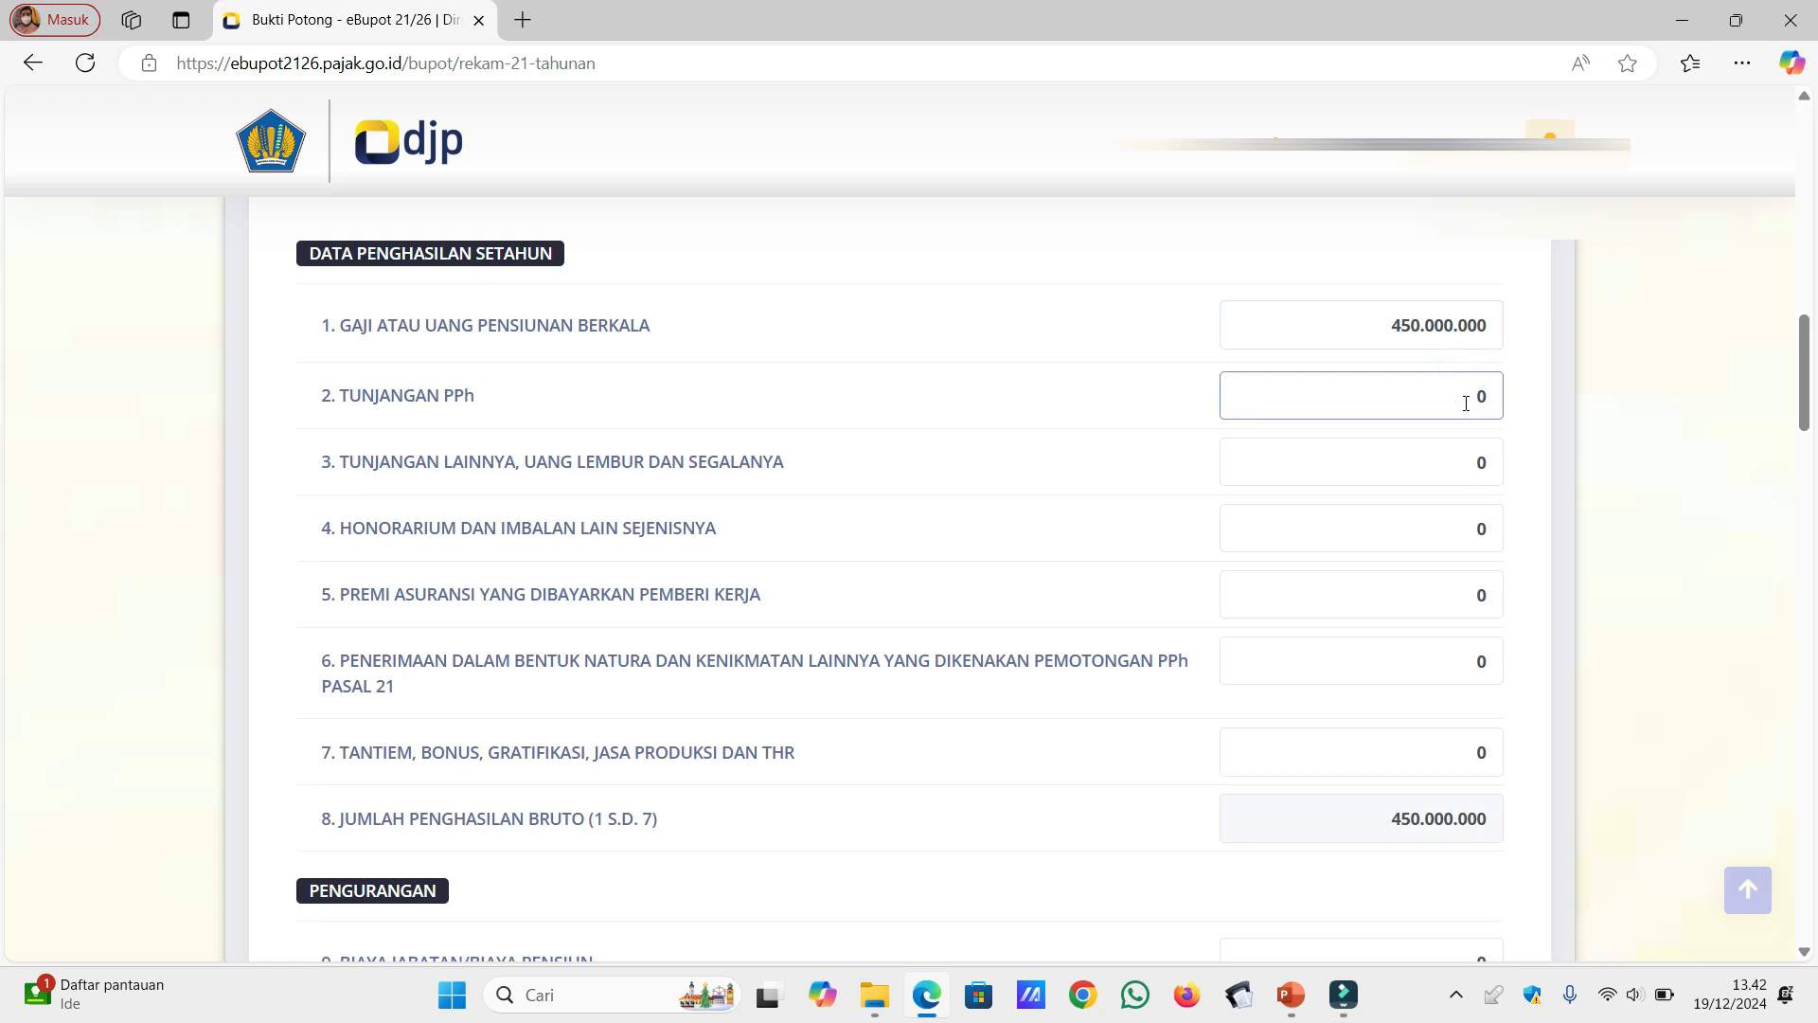
{"action": "left_click", "coordinate": [1471, 468]}
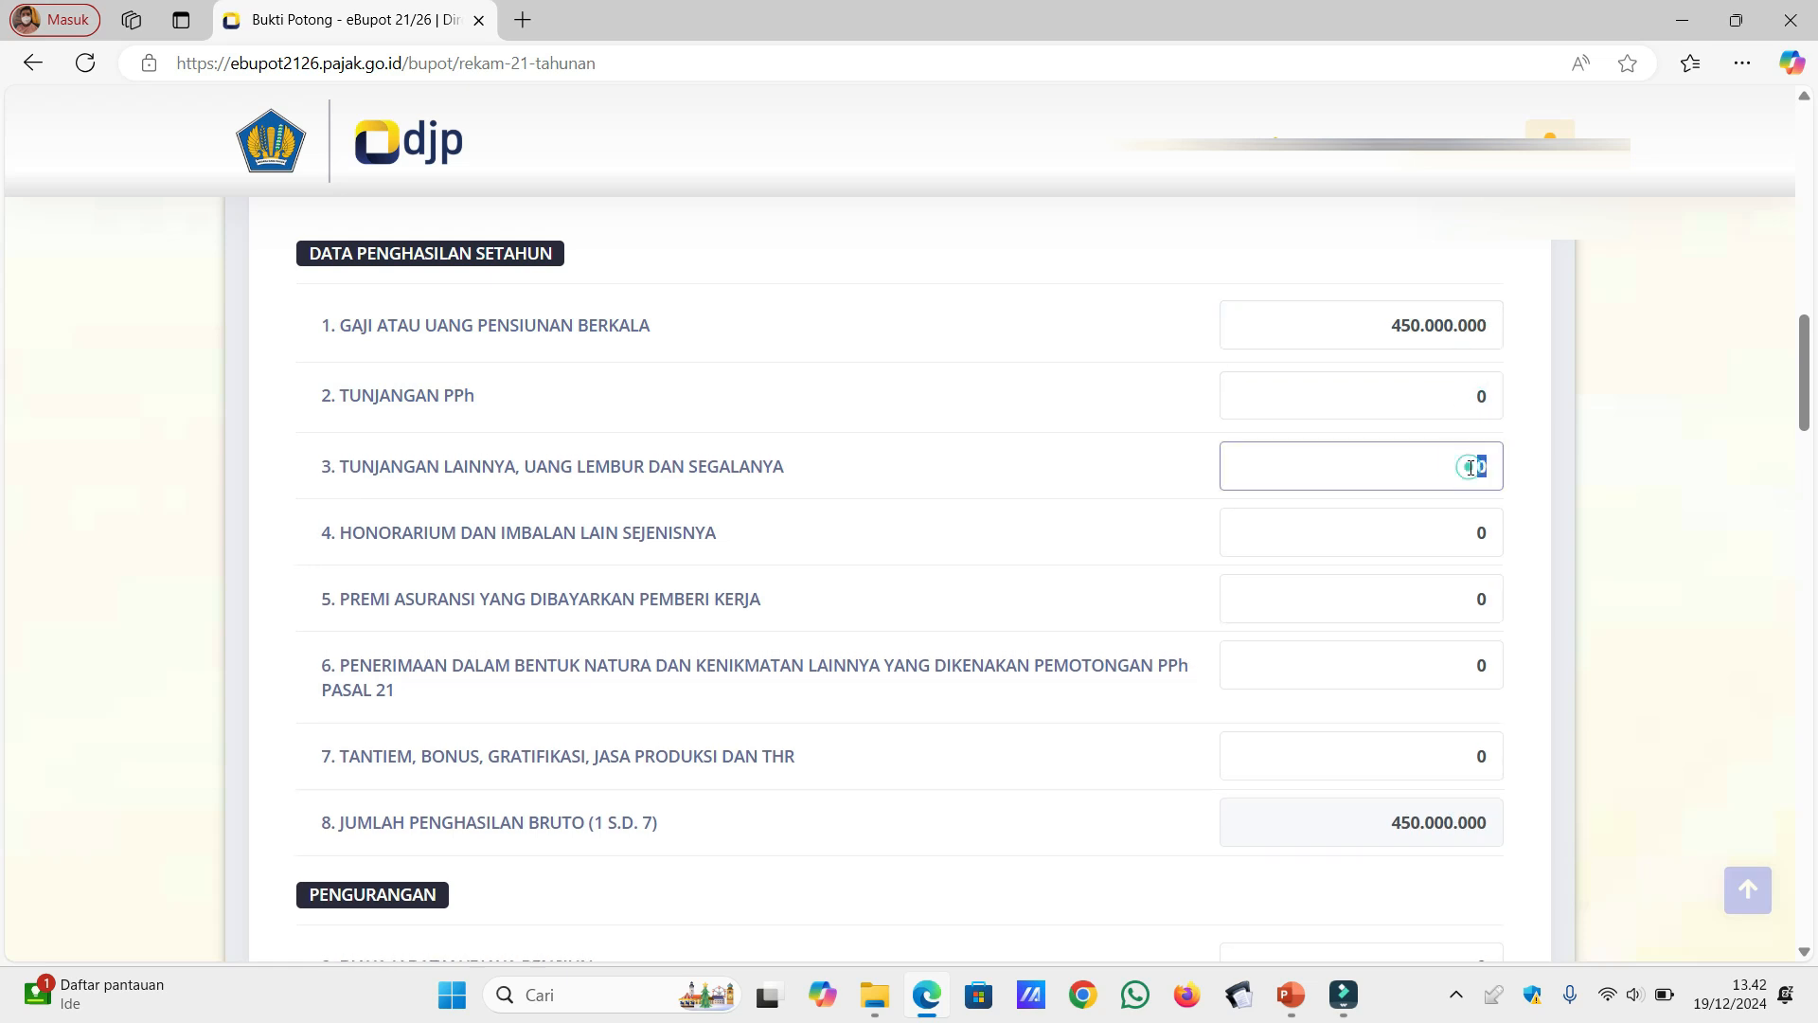
{"action": "type", "text": "5000000"}
Step: Set Tantiem, Bonus, Gratifikasi, Jasa Produksi dan THR in the annual income data to 50.000.000
{"action": "left_click", "coordinate": [1476, 766]}
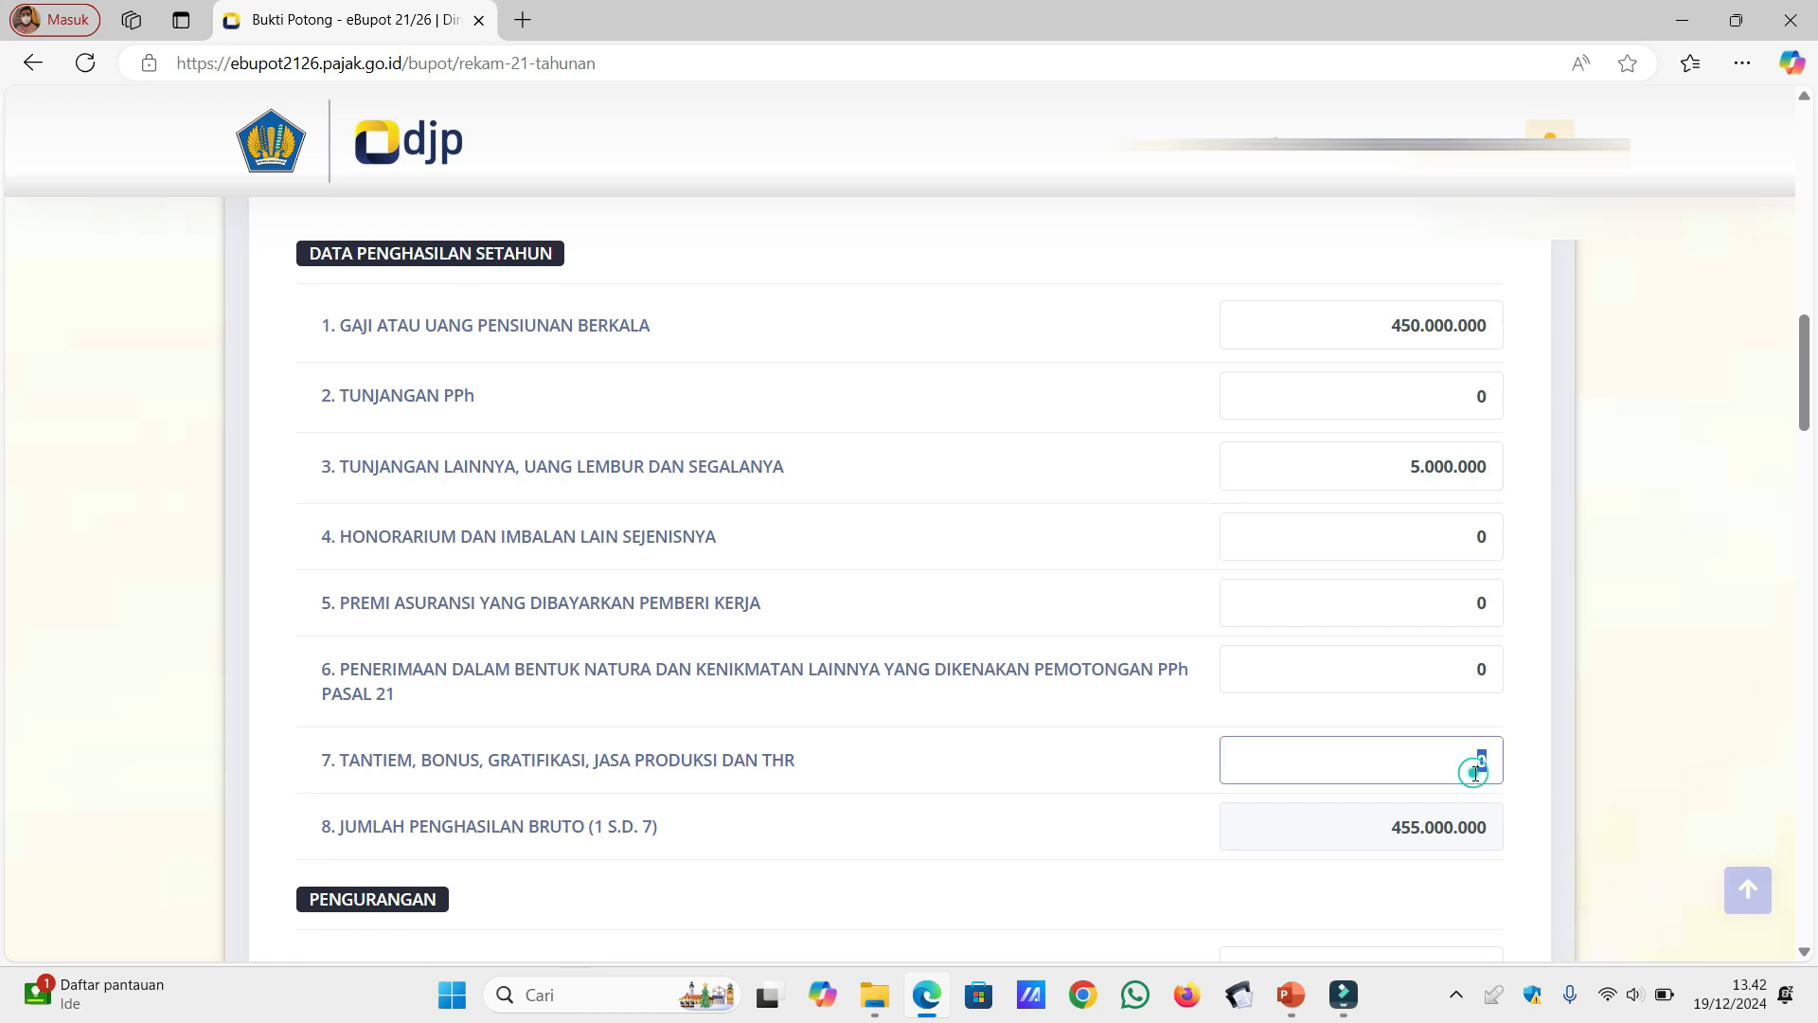
{"action": "type", "text": "500000000"}
{"action": "key", "text": "BackSpace"}
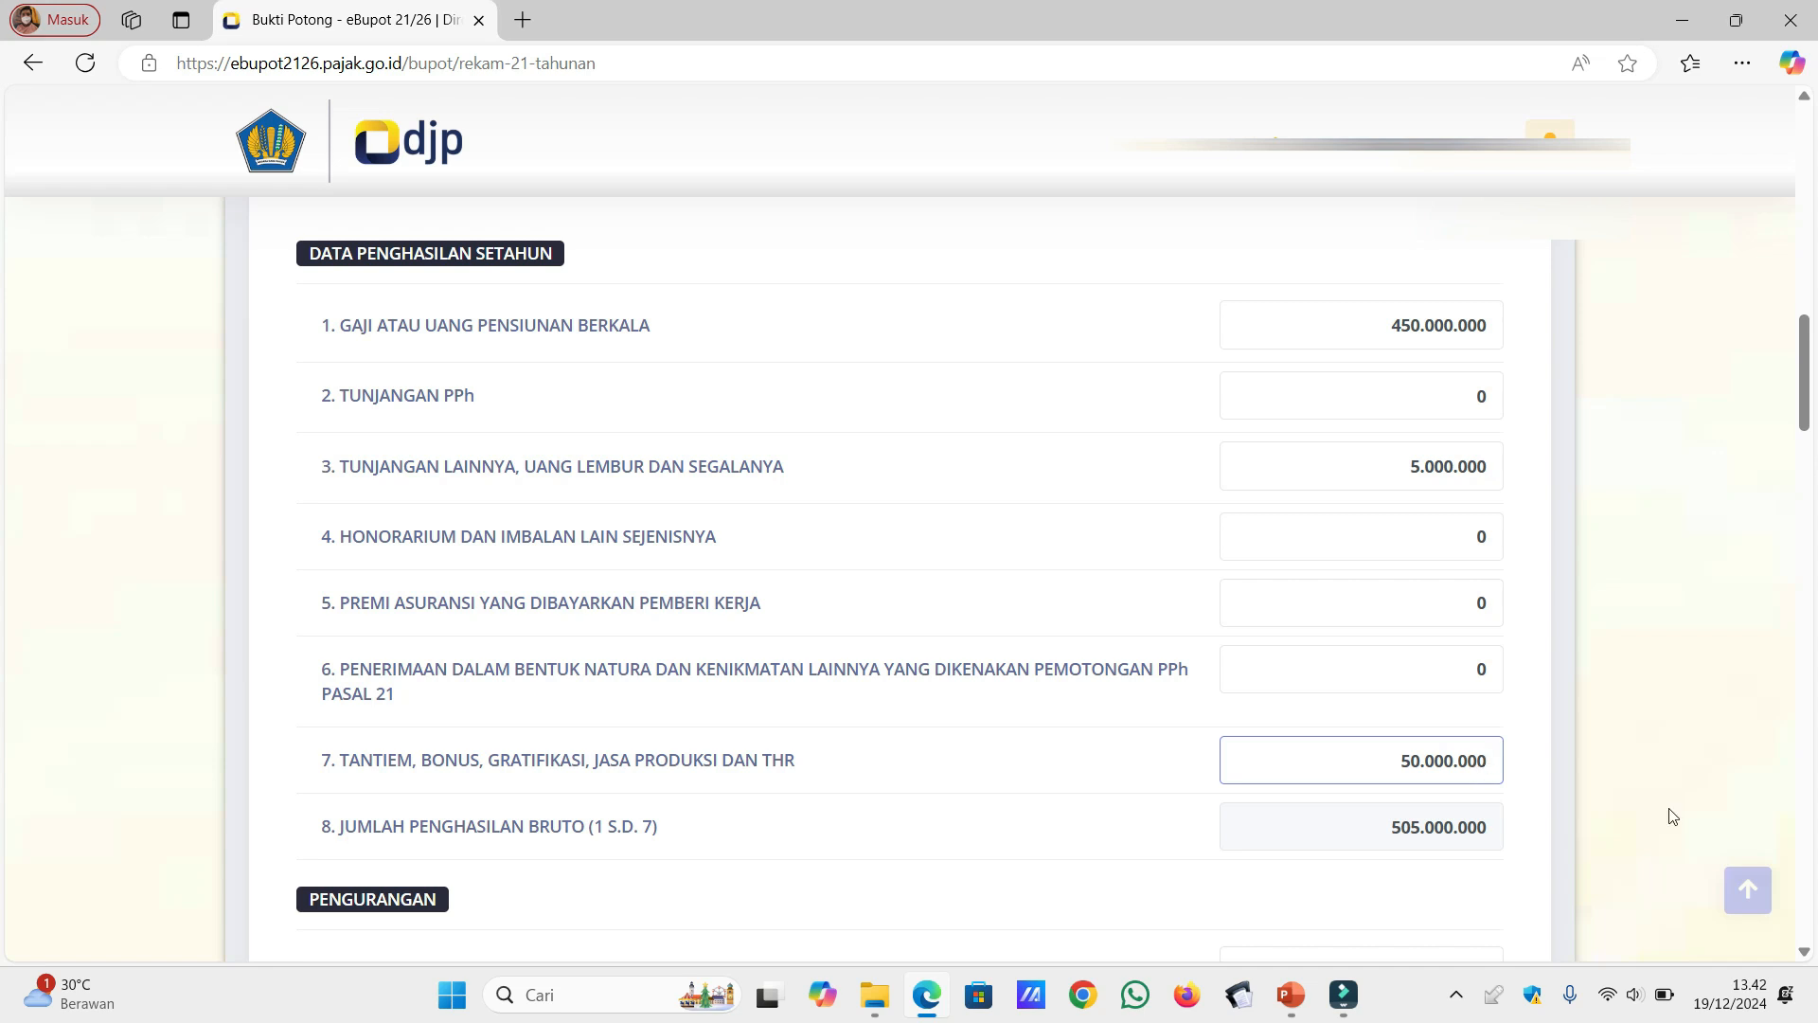
Step: In the Pengurangan section, set Biaya Jabatan/Biaya Pensiun to 6.000.000 and leave Iuran Terkait Pensiun atau Hari Tua at 0
{"action": "scroll", "coordinate": [1808, 964], "scroll_direction": "down", "scroll_amount": 6}
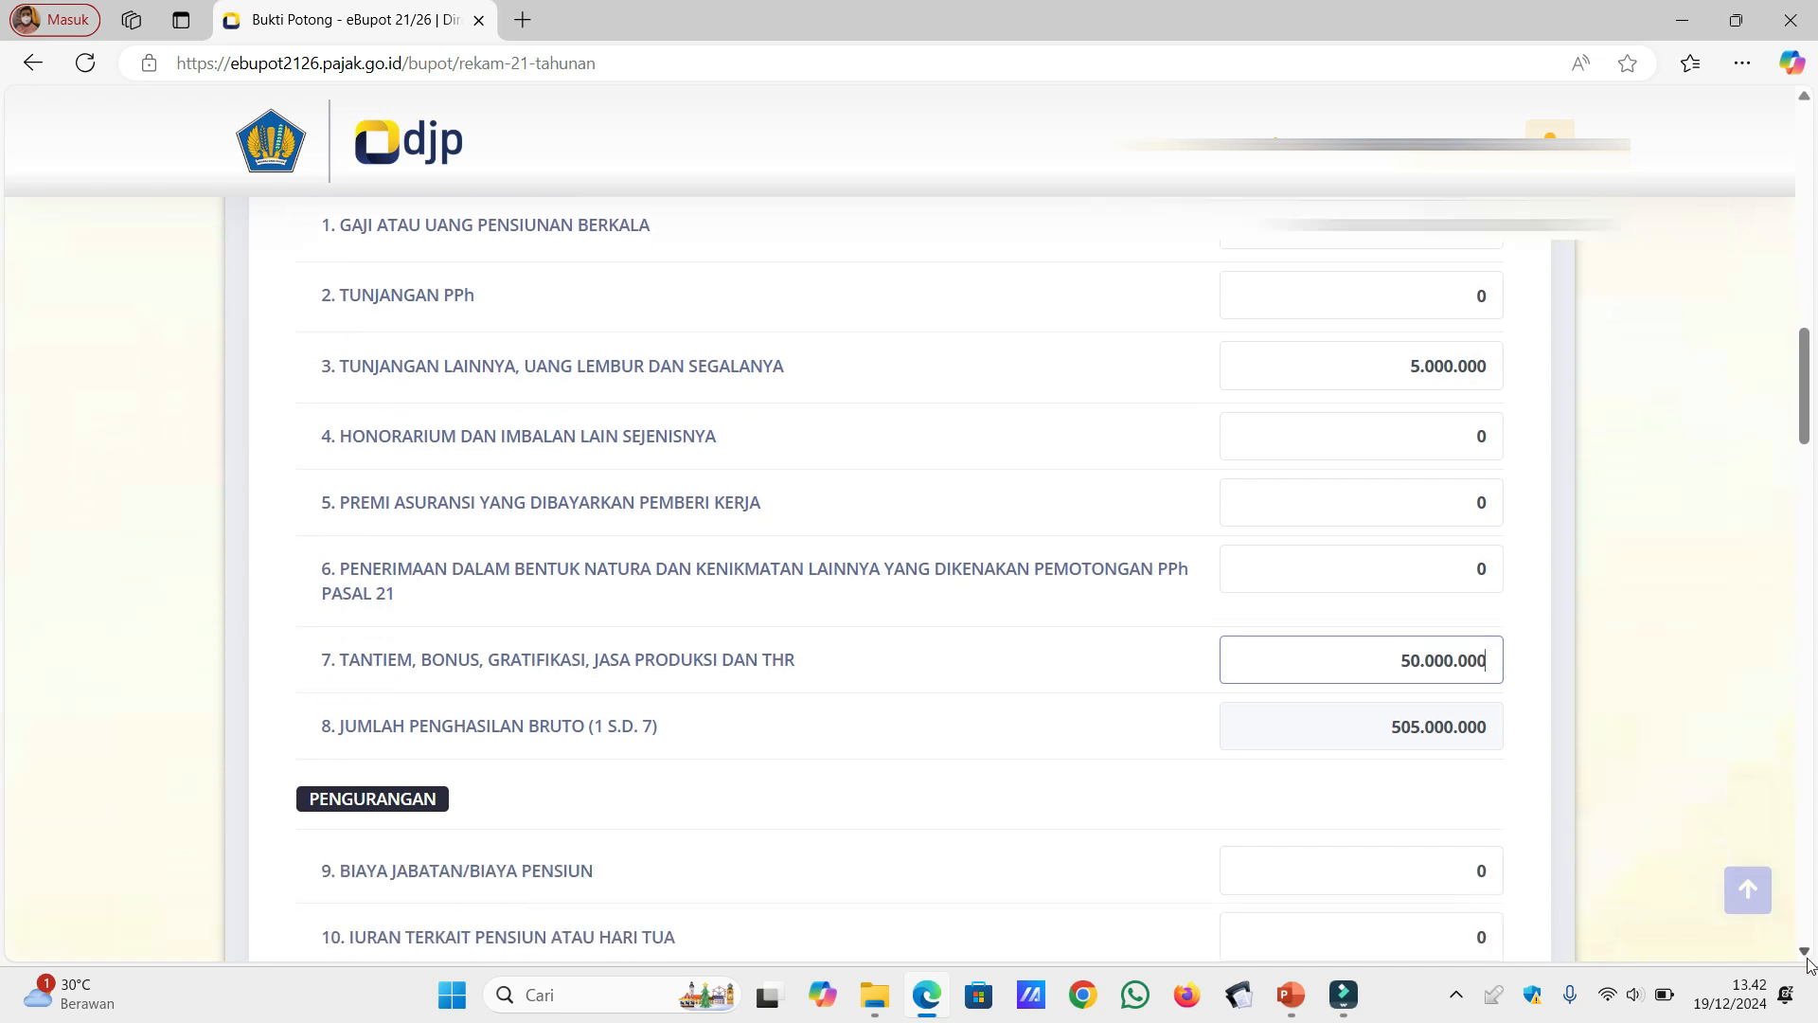
{"action": "scroll", "coordinate": [1809, 965], "scroll_direction": "down", "scroll_amount": 2}
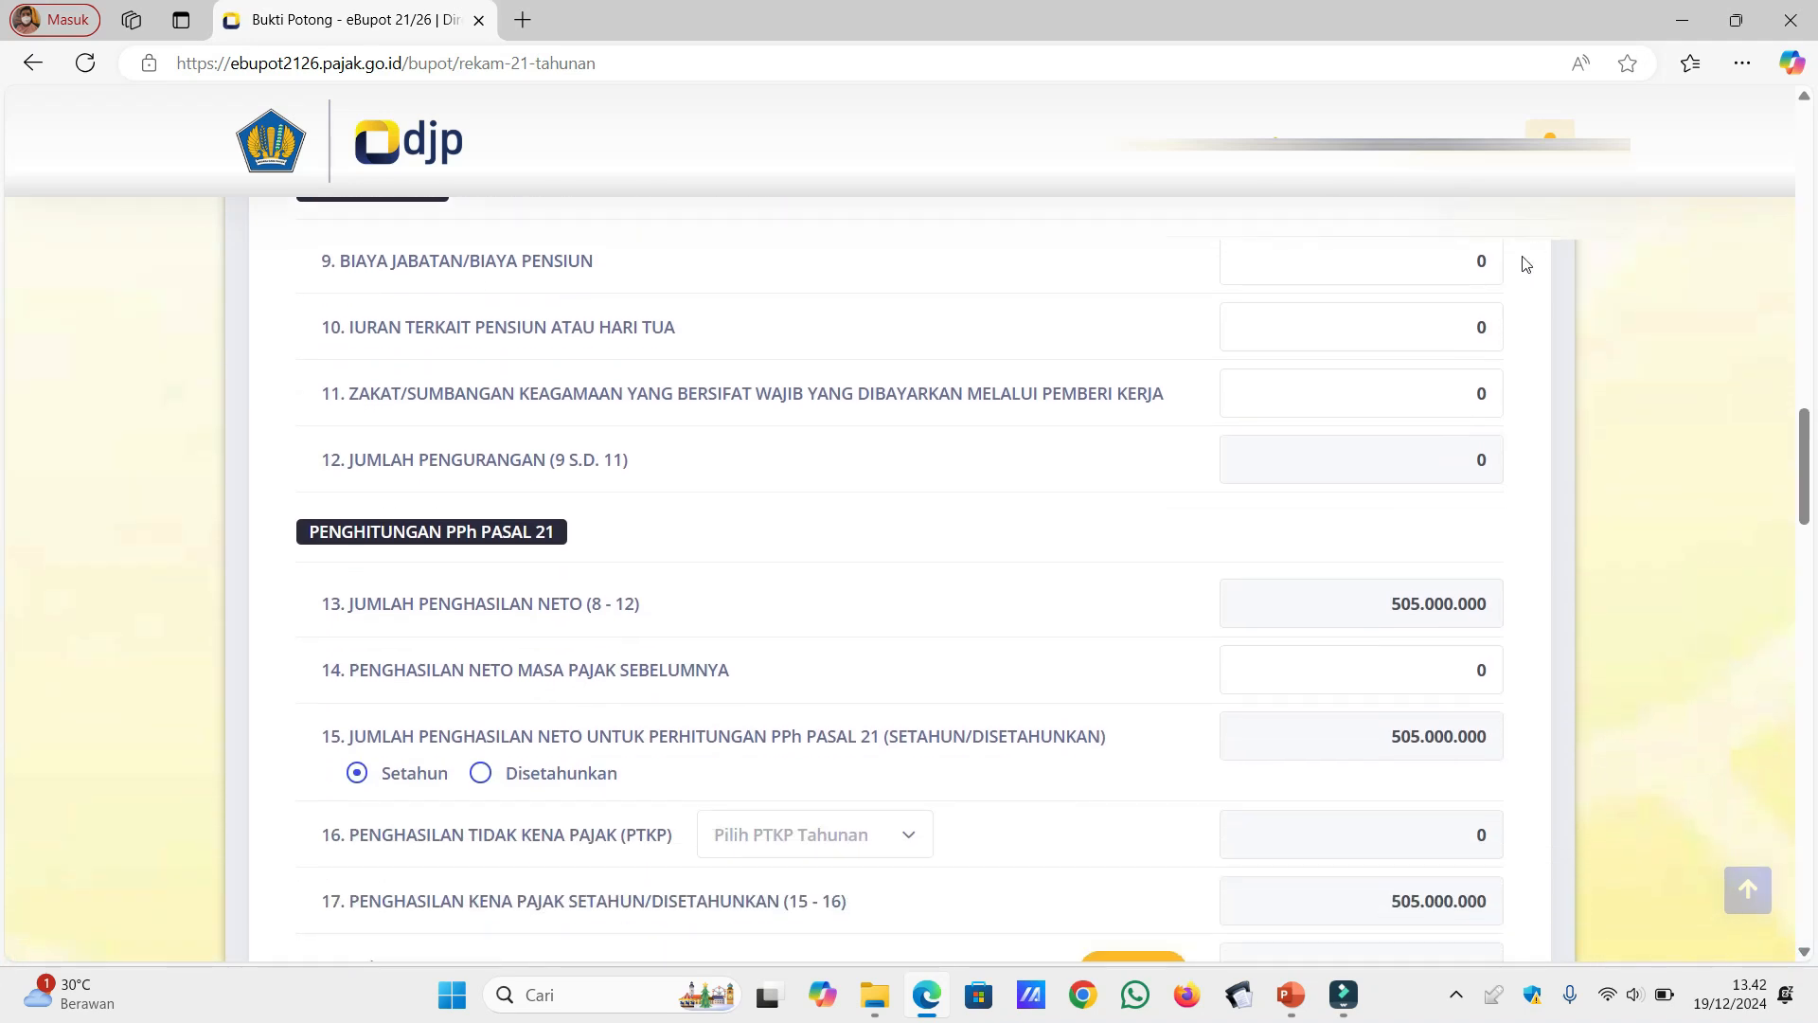
{"action": "left_click", "coordinate": [1472, 261]}
{"action": "type", "text": "6000000"}
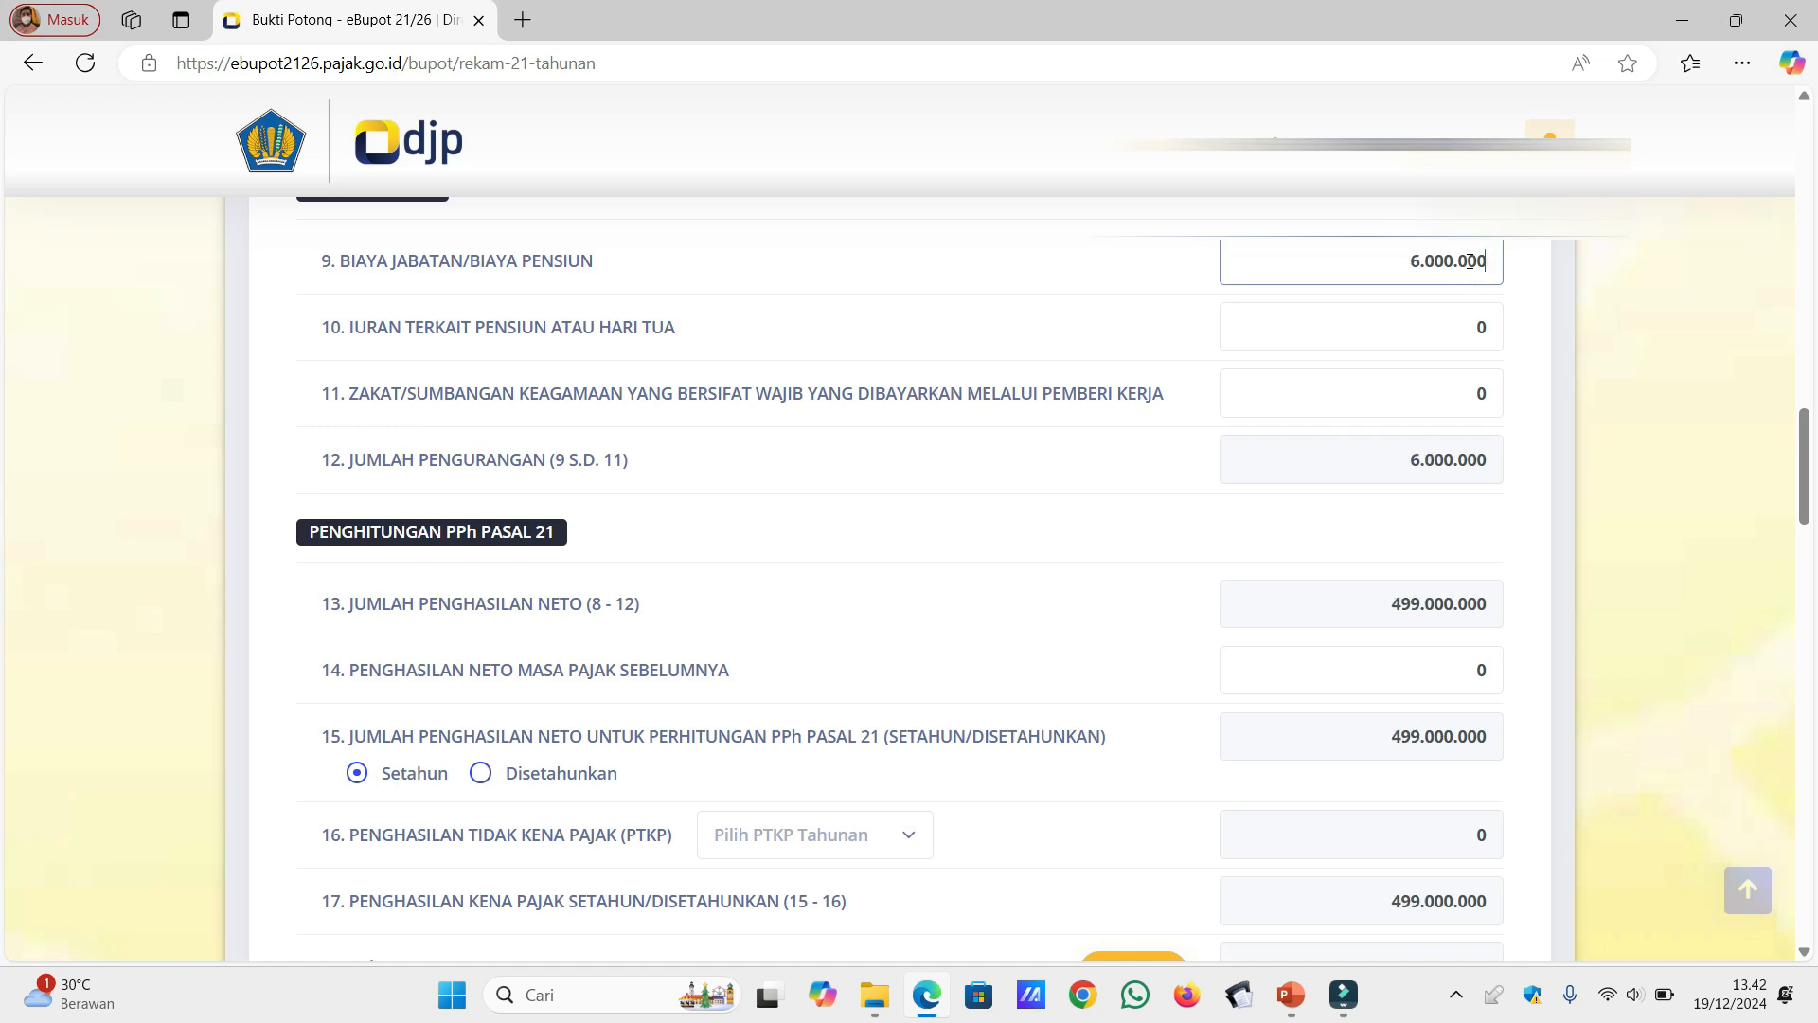
{"action": "left_click", "coordinate": [1466, 330]}
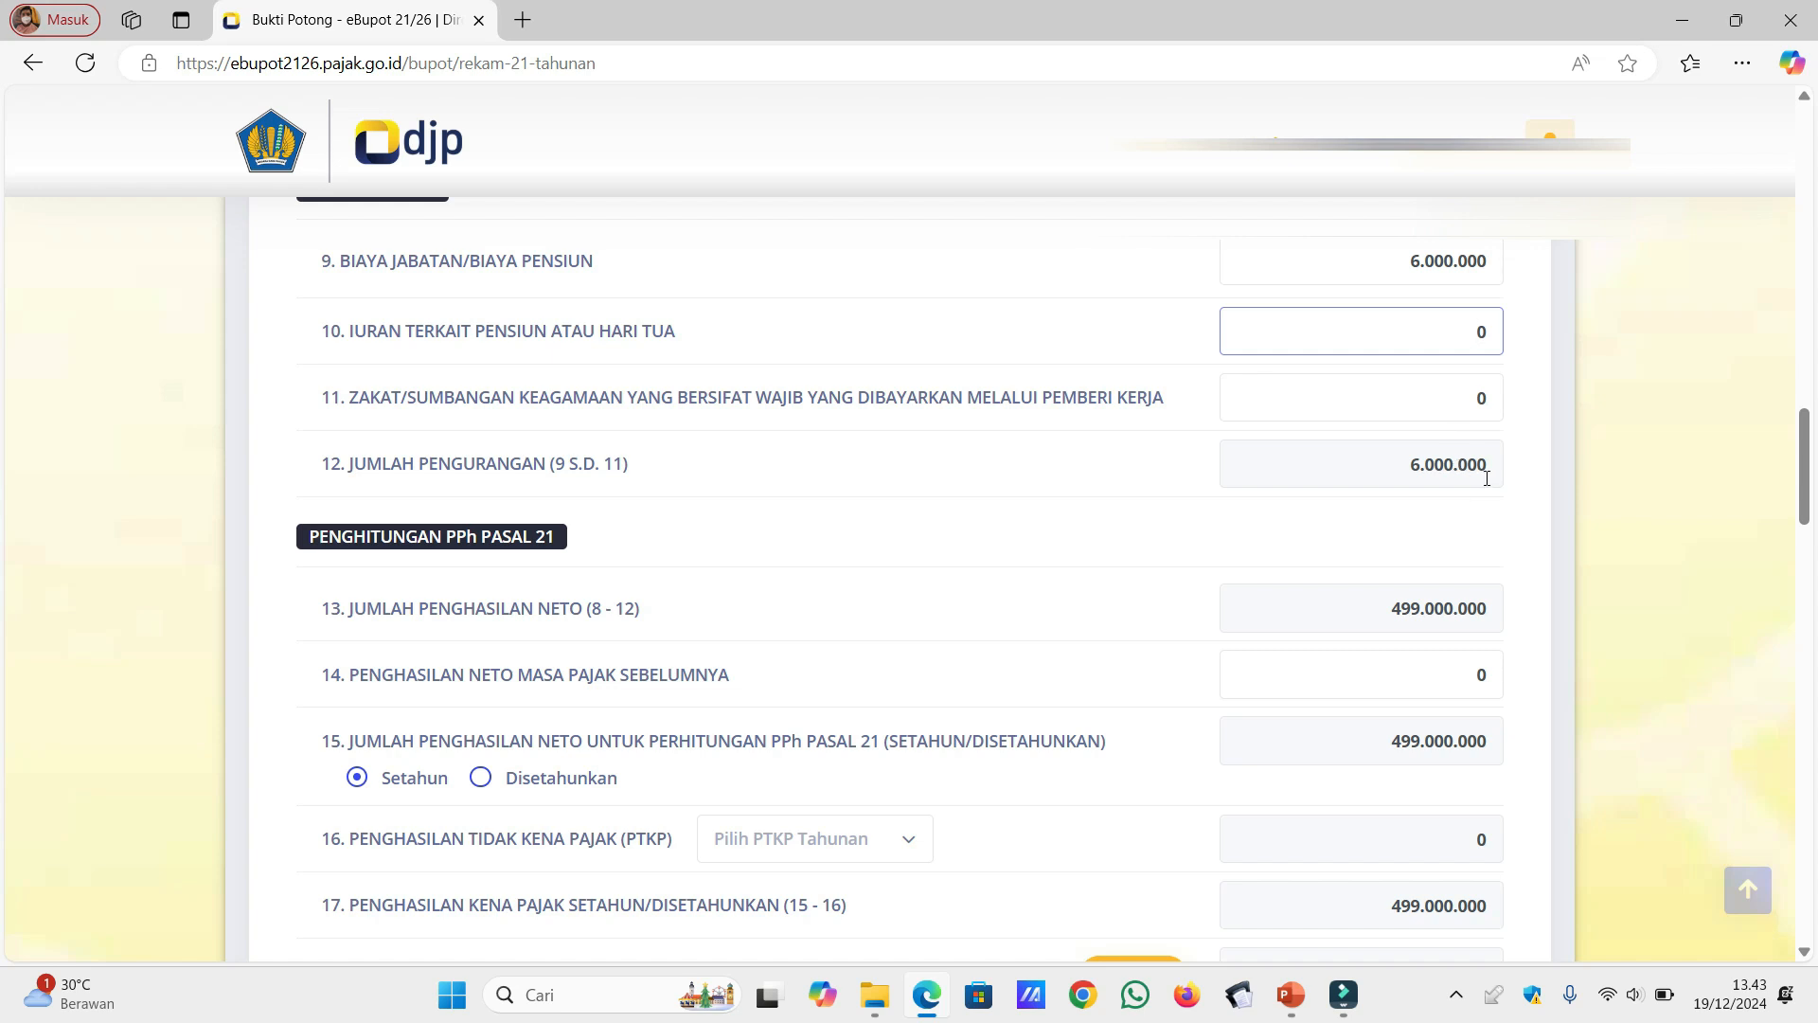
Step: Set the annual PTKP to (TK/0) 54000000 and calculate the PPh Pasal 21 on annual taxable income in row 18
{"action": "left_click", "coordinate": [1804, 952]}
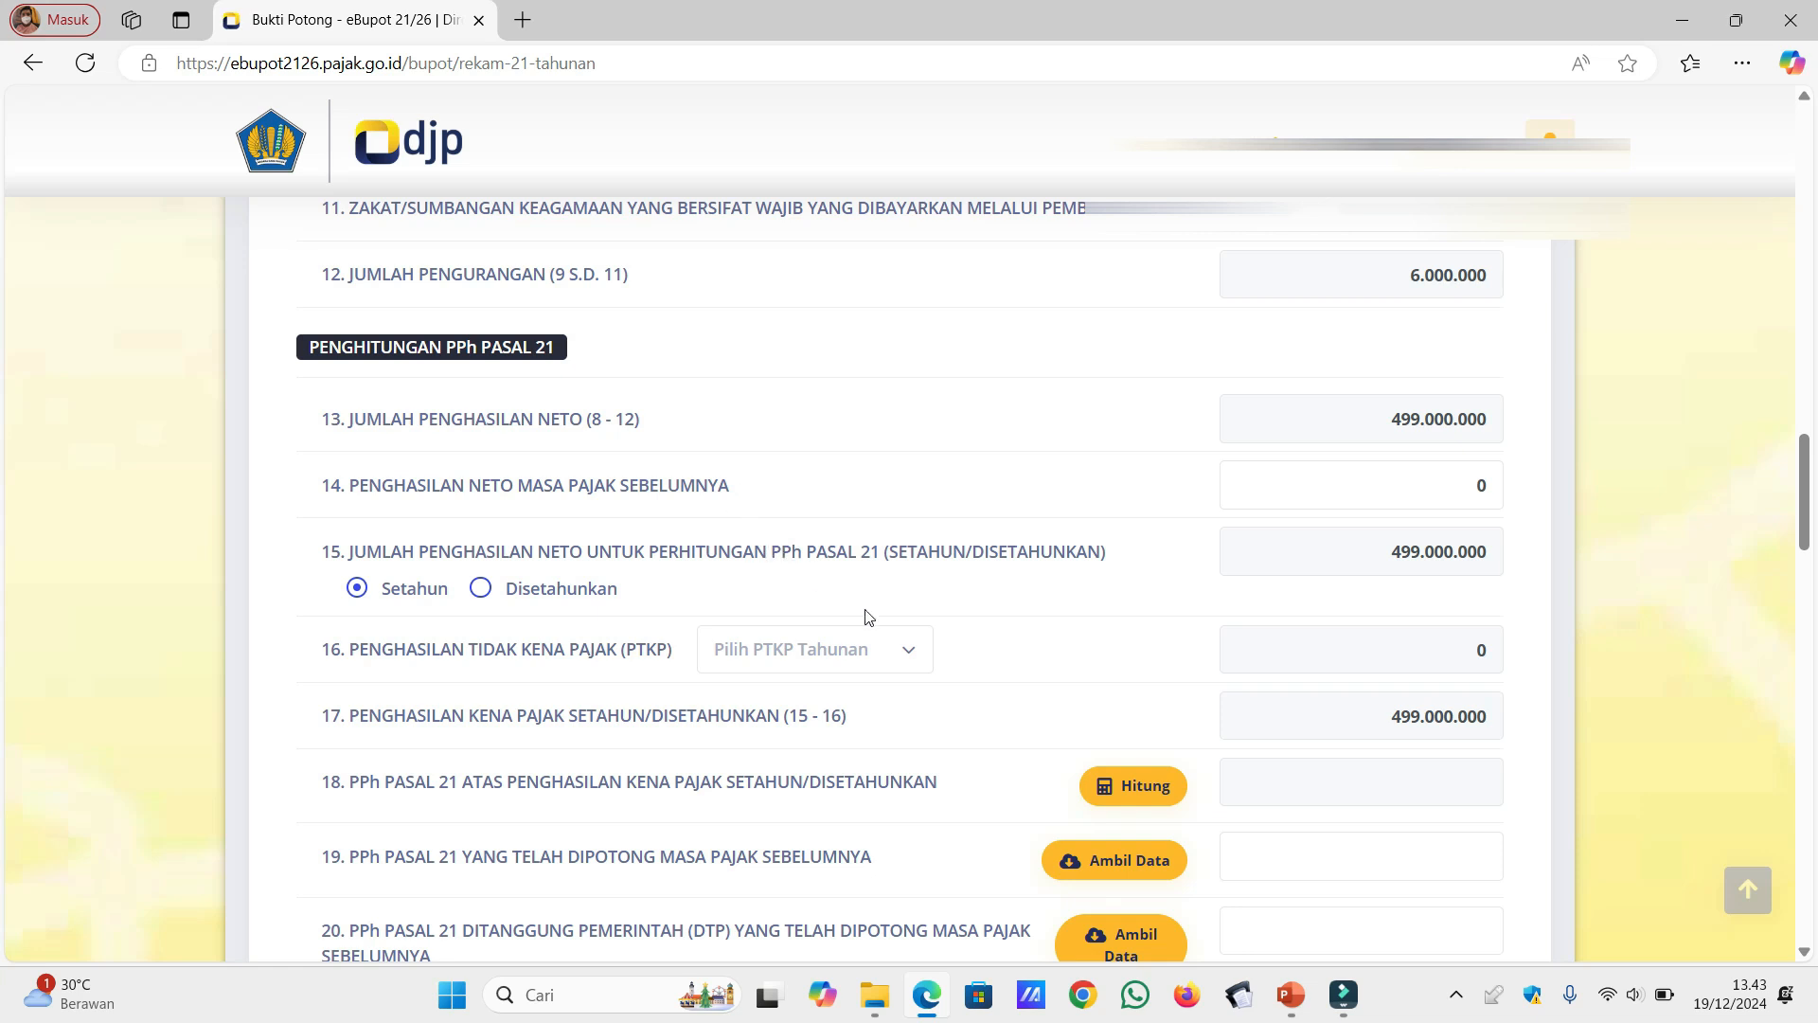
{"action": "left_click", "coordinate": [913, 660]}
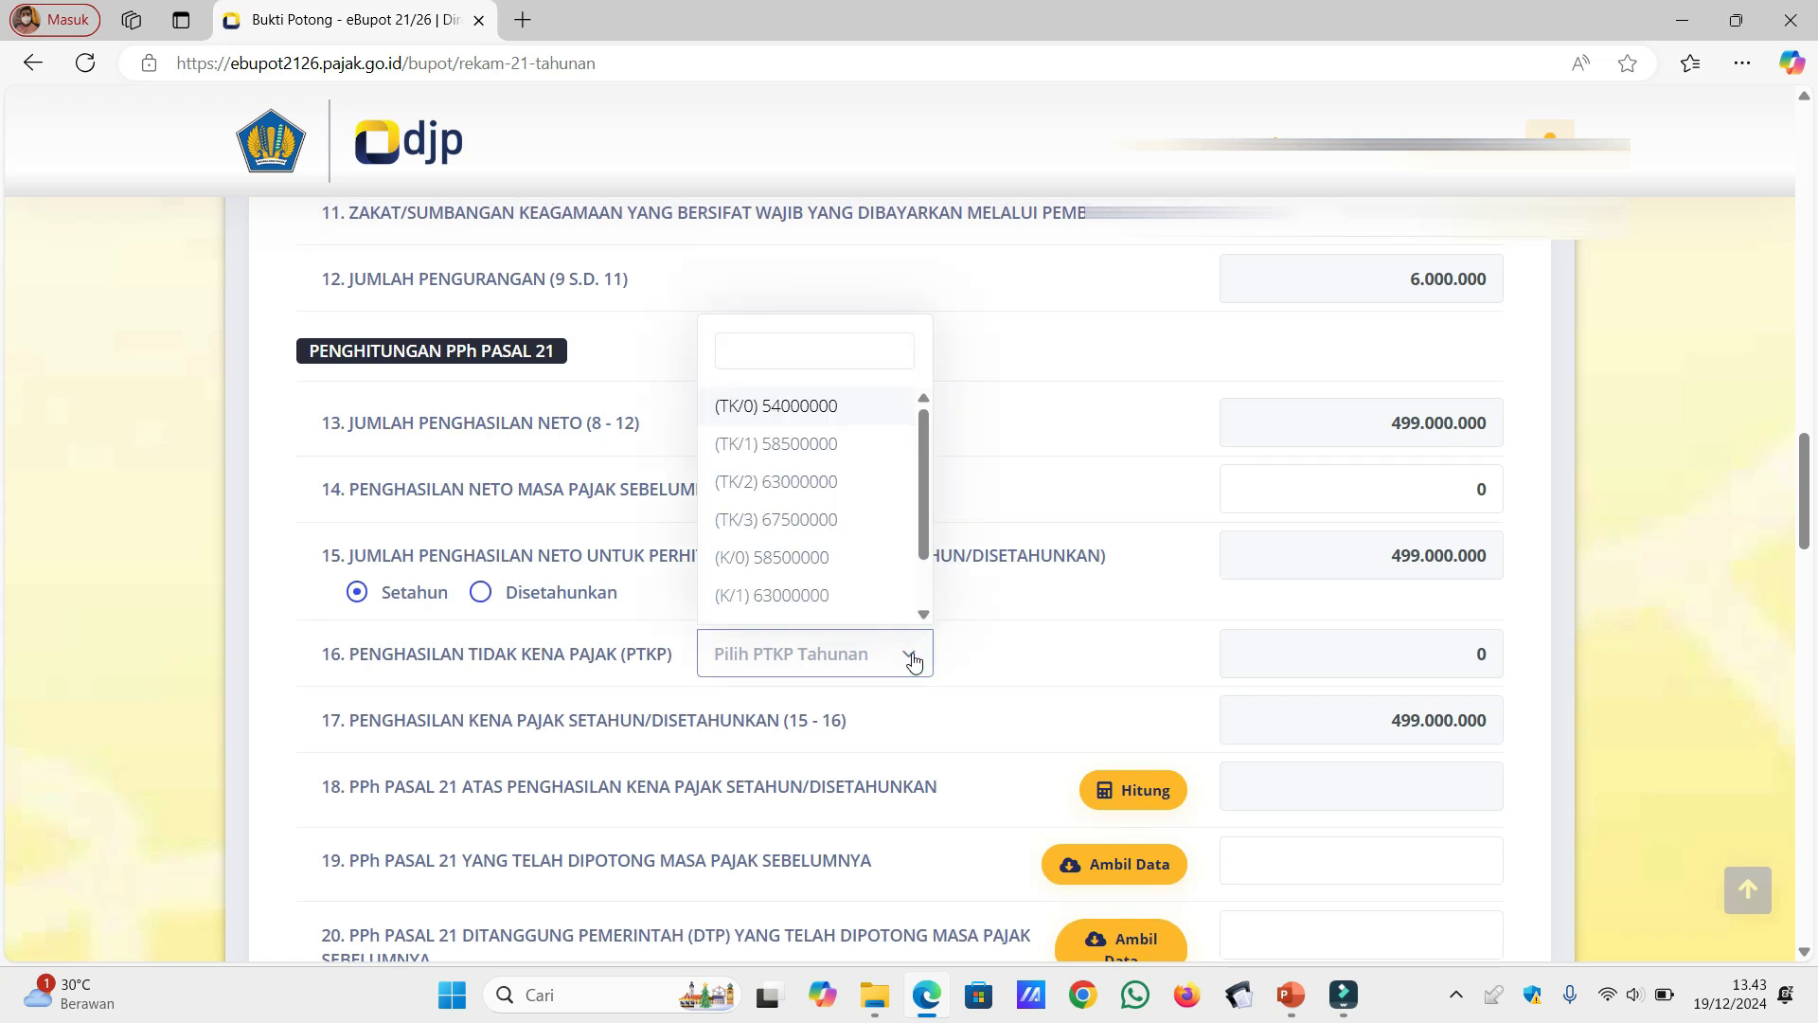
{"action": "left_click", "coordinate": [866, 413]}
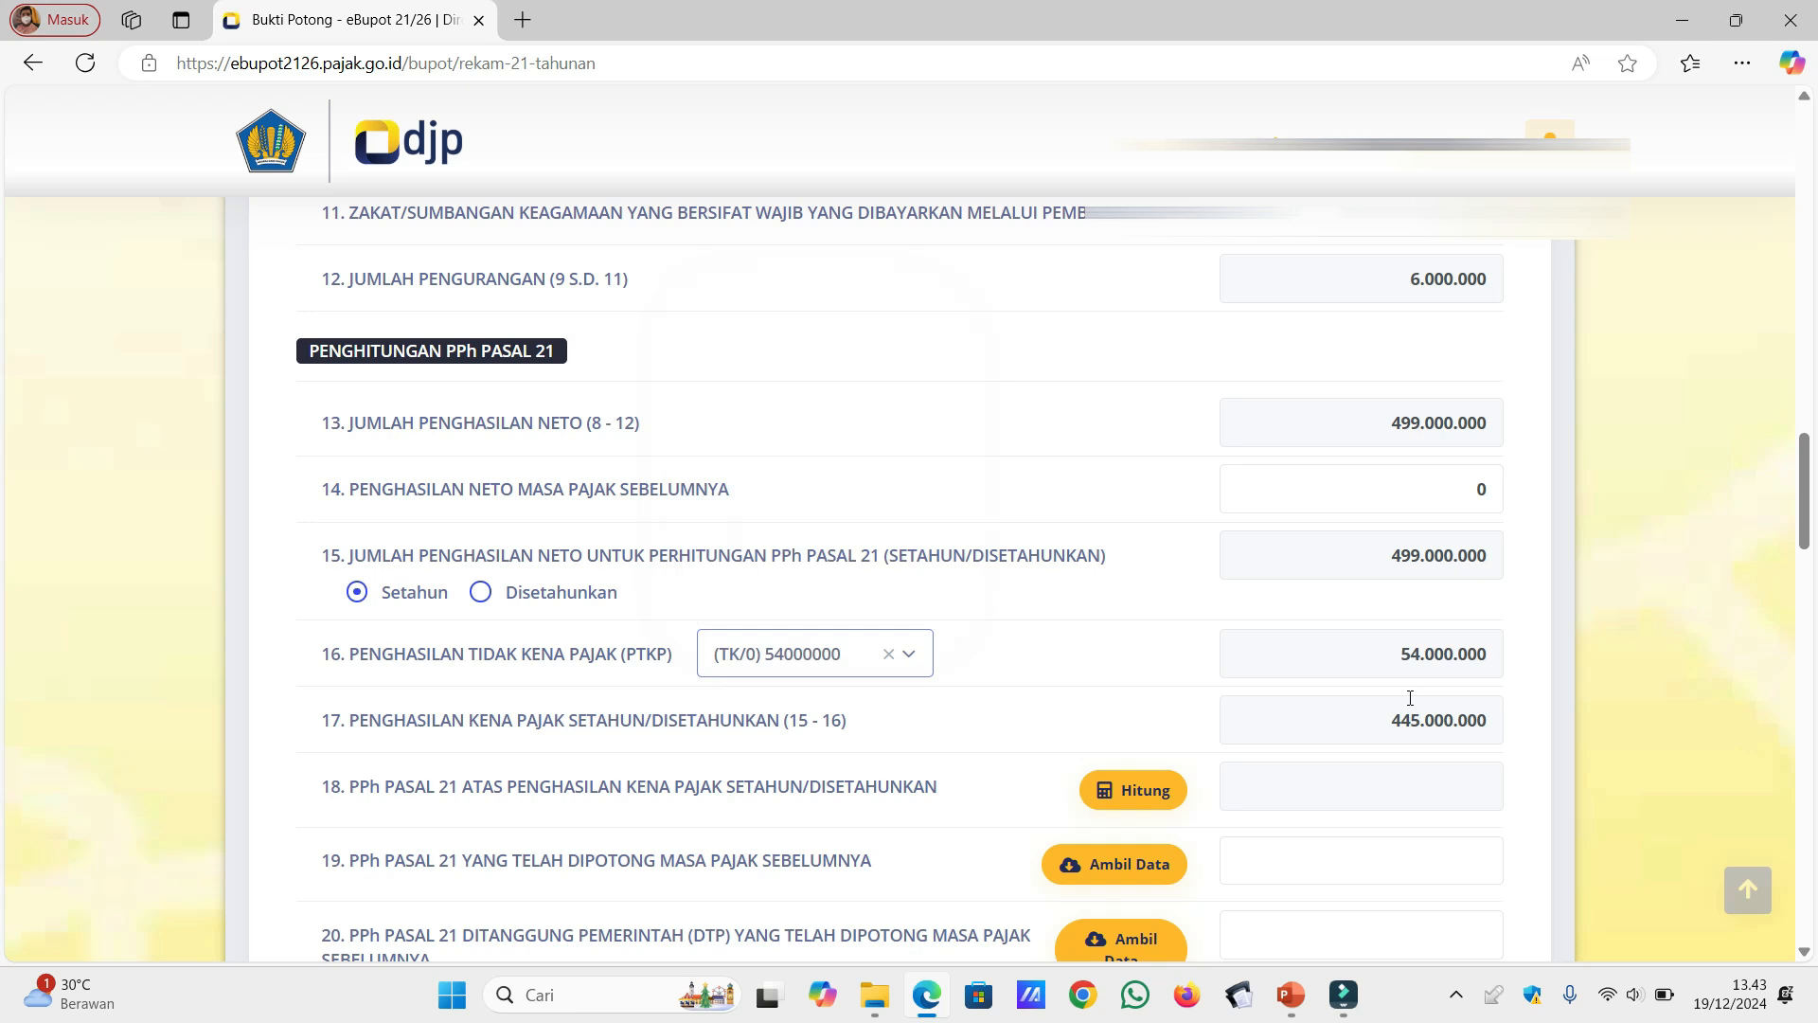
{"action": "left_click", "coordinate": [1149, 811]}
Step: Retrieve the data for previously withheld PPh Pasal 21 (row 19), previous DTP tax (row 20) and PPh Pasal 21 Dipotong (row 22A)
{"action": "scroll", "coordinate": [1806, 961], "scroll_direction": "down", "scroll_amount": 3}
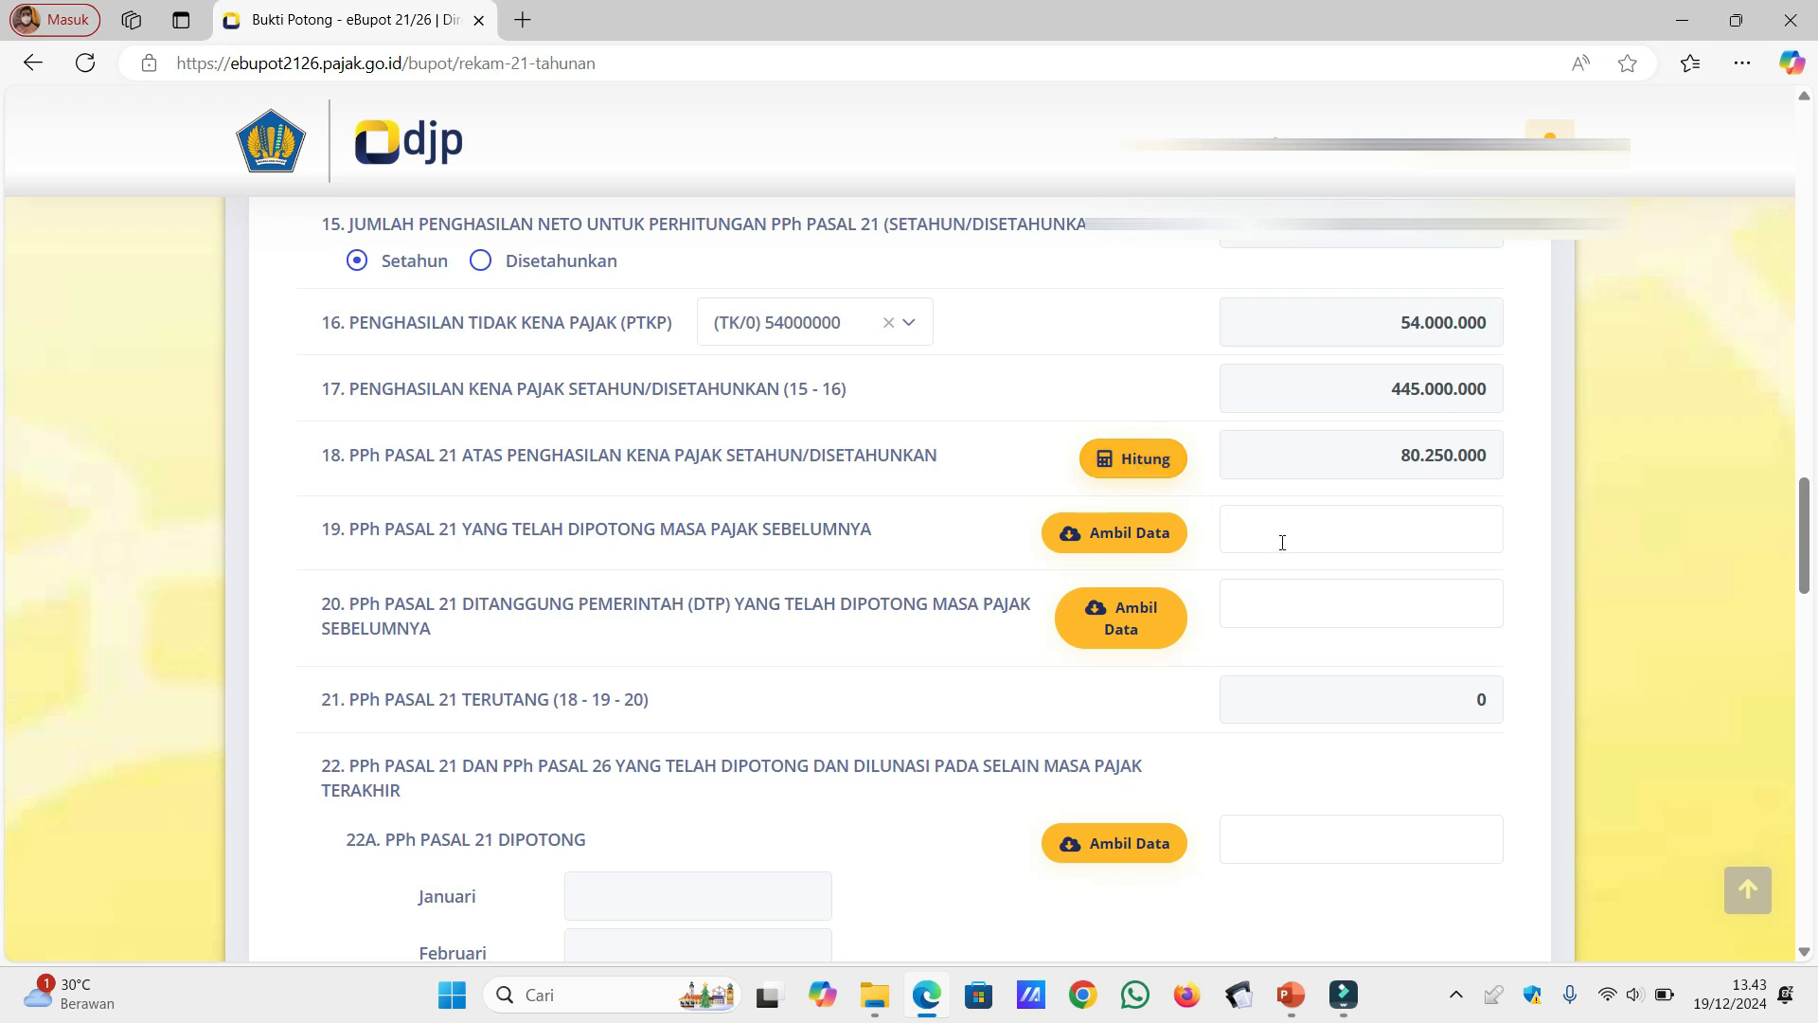
{"action": "left_click", "coordinate": [1163, 542]}
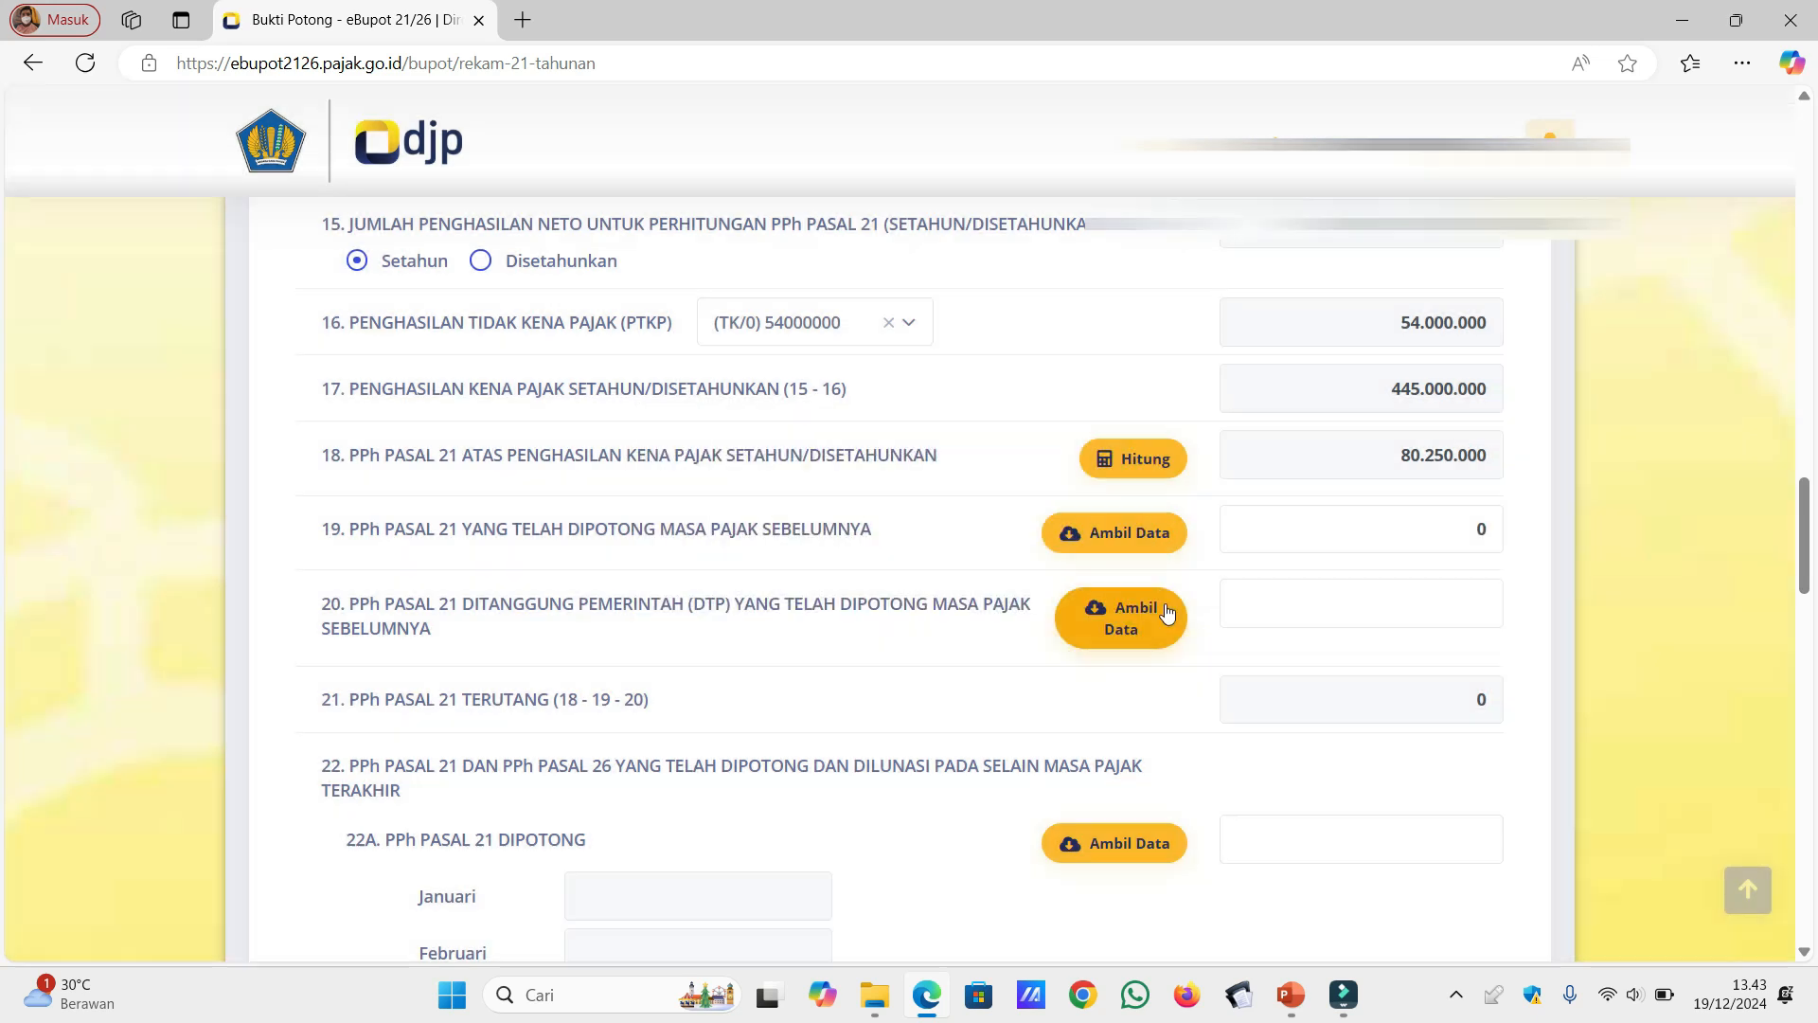
{"action": "left_click", "coordinate": [1157, 621]}
{"action": "left_click", "coordinate": [1148, 857]}
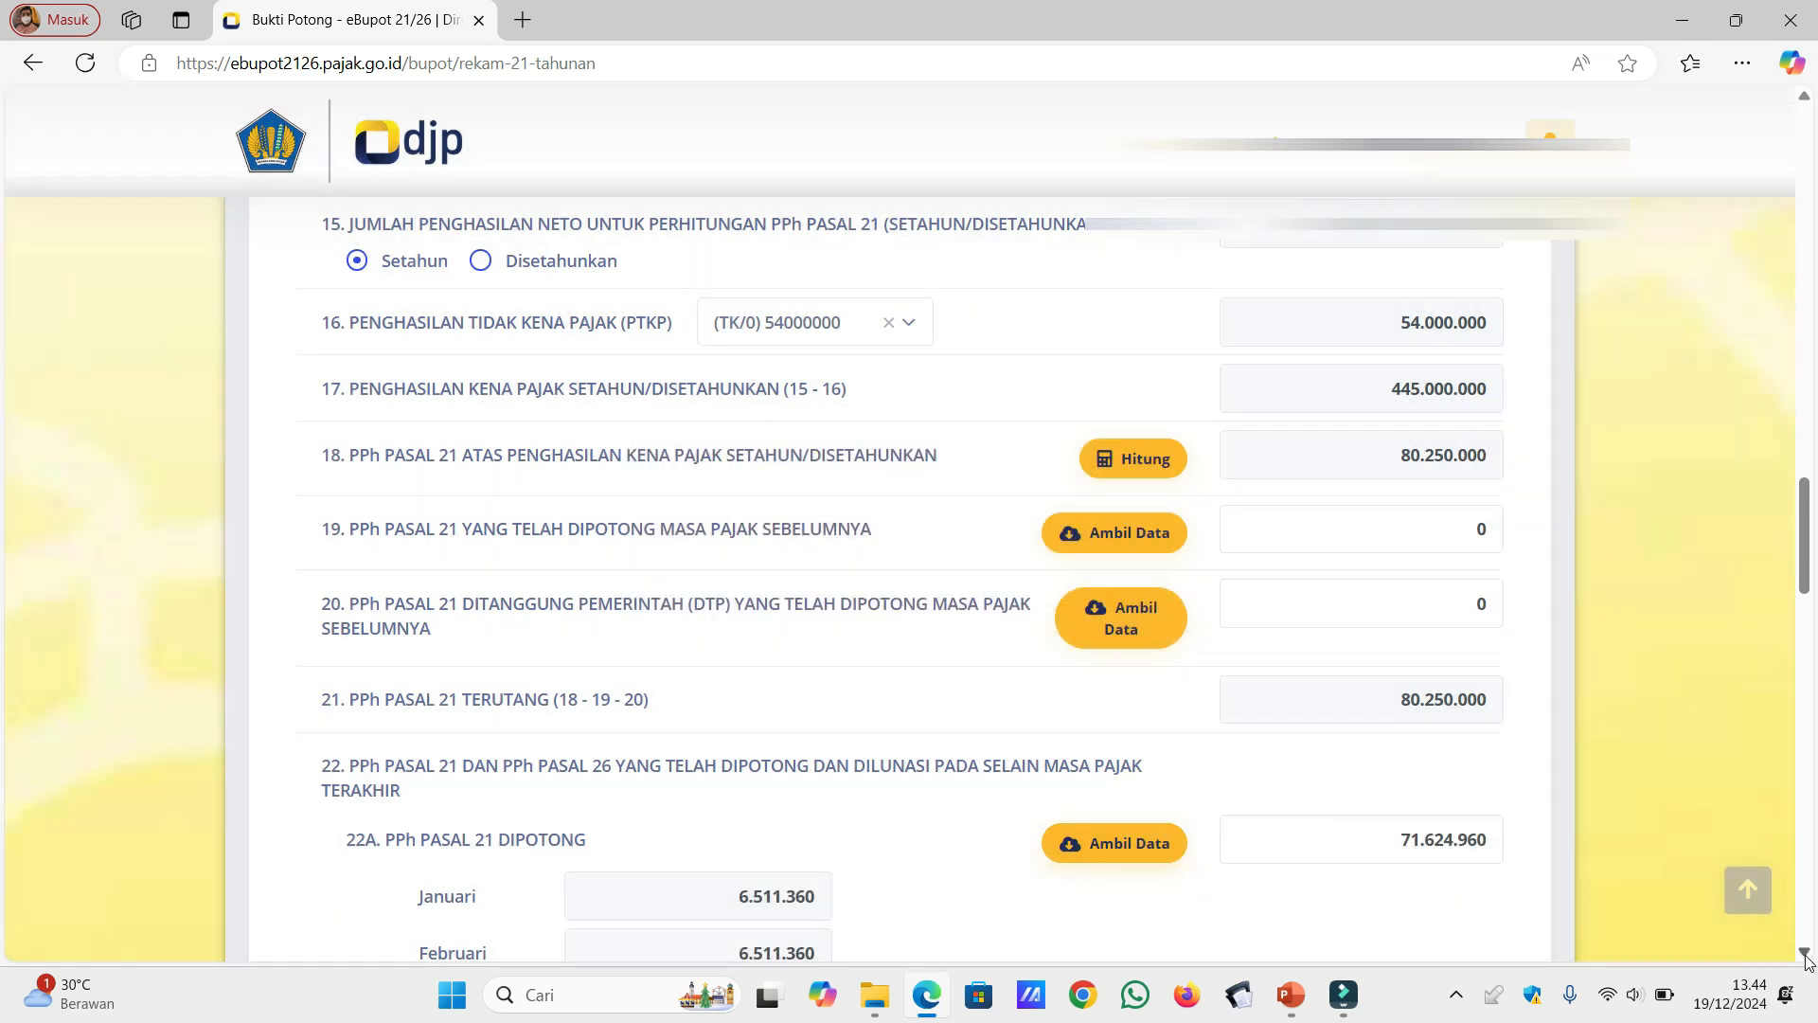
Step: Retrieve the data for row 22B, PPh Pasal 21 Ditanggung Pemerintah
{"action": "left_click", "coordinate": [1805, 953]}
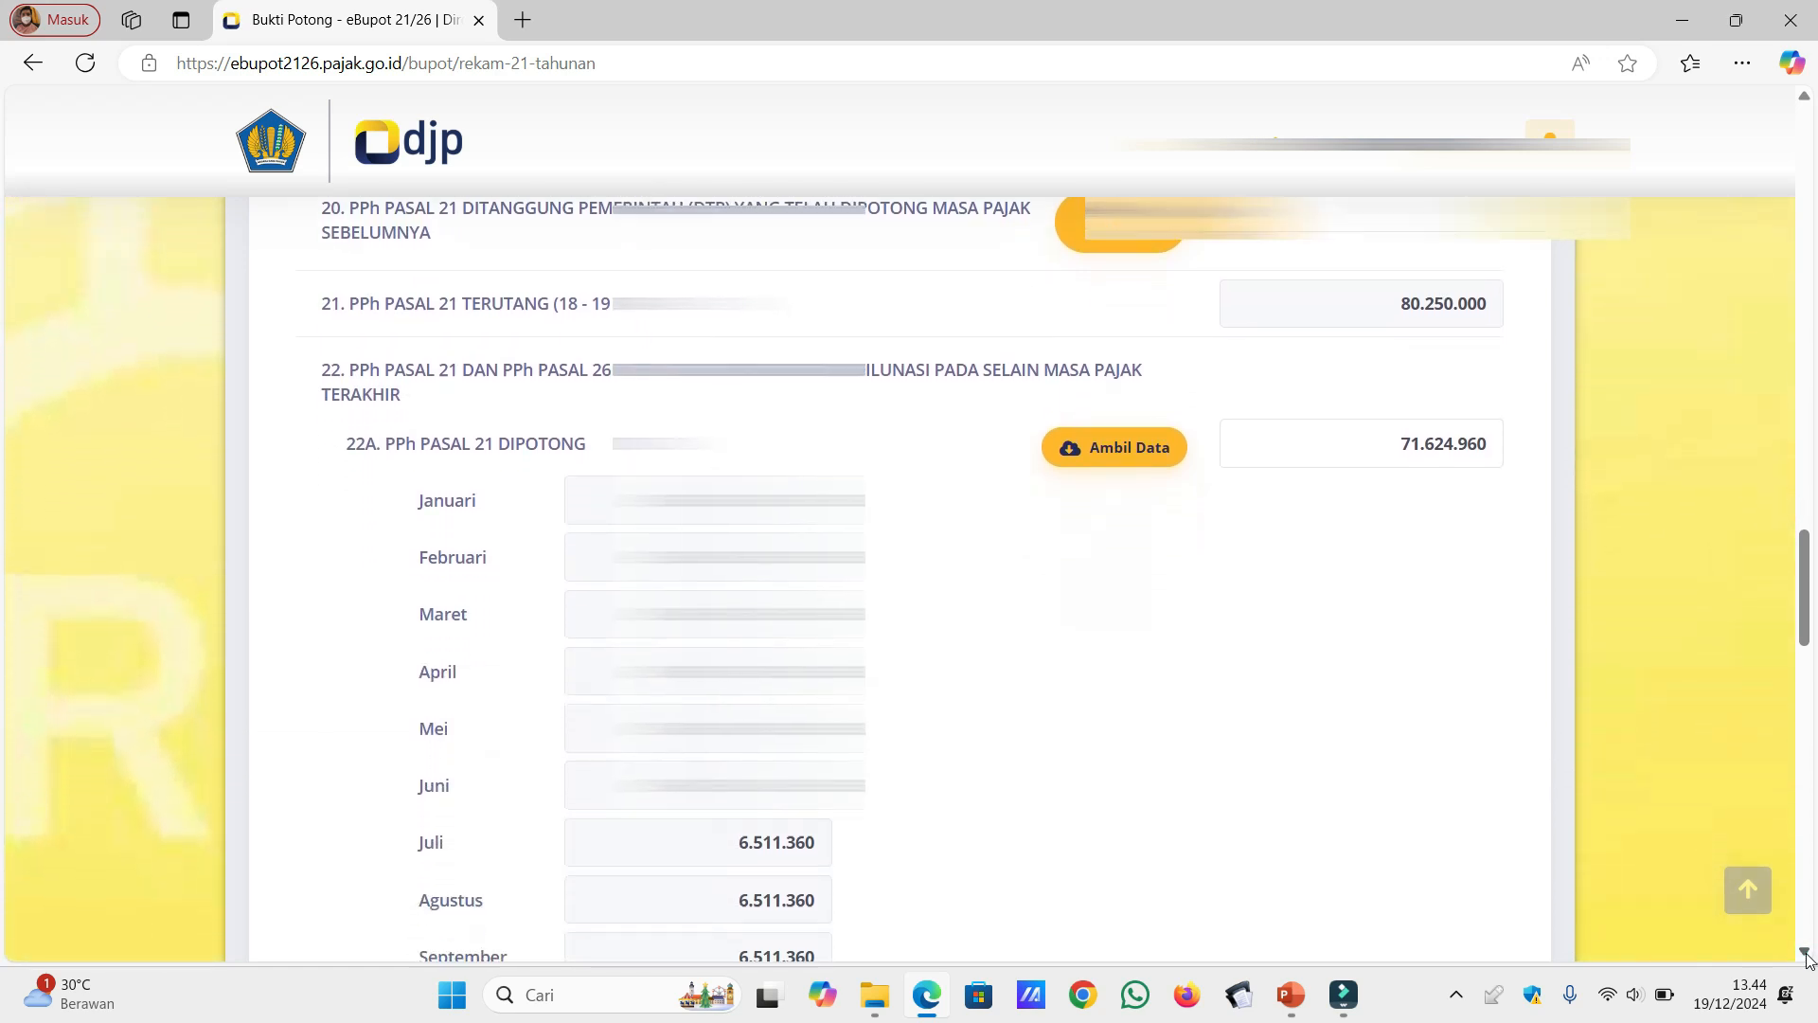
{"action": "left_click", "coordinate": [1805, 952]}
{"action": "left_click", "coordinate": [1805, 953]}
{"action": "left_click", "coordinate": [1806, 953]}
{"action": "left_click", "coordinate": [1805, 952]}
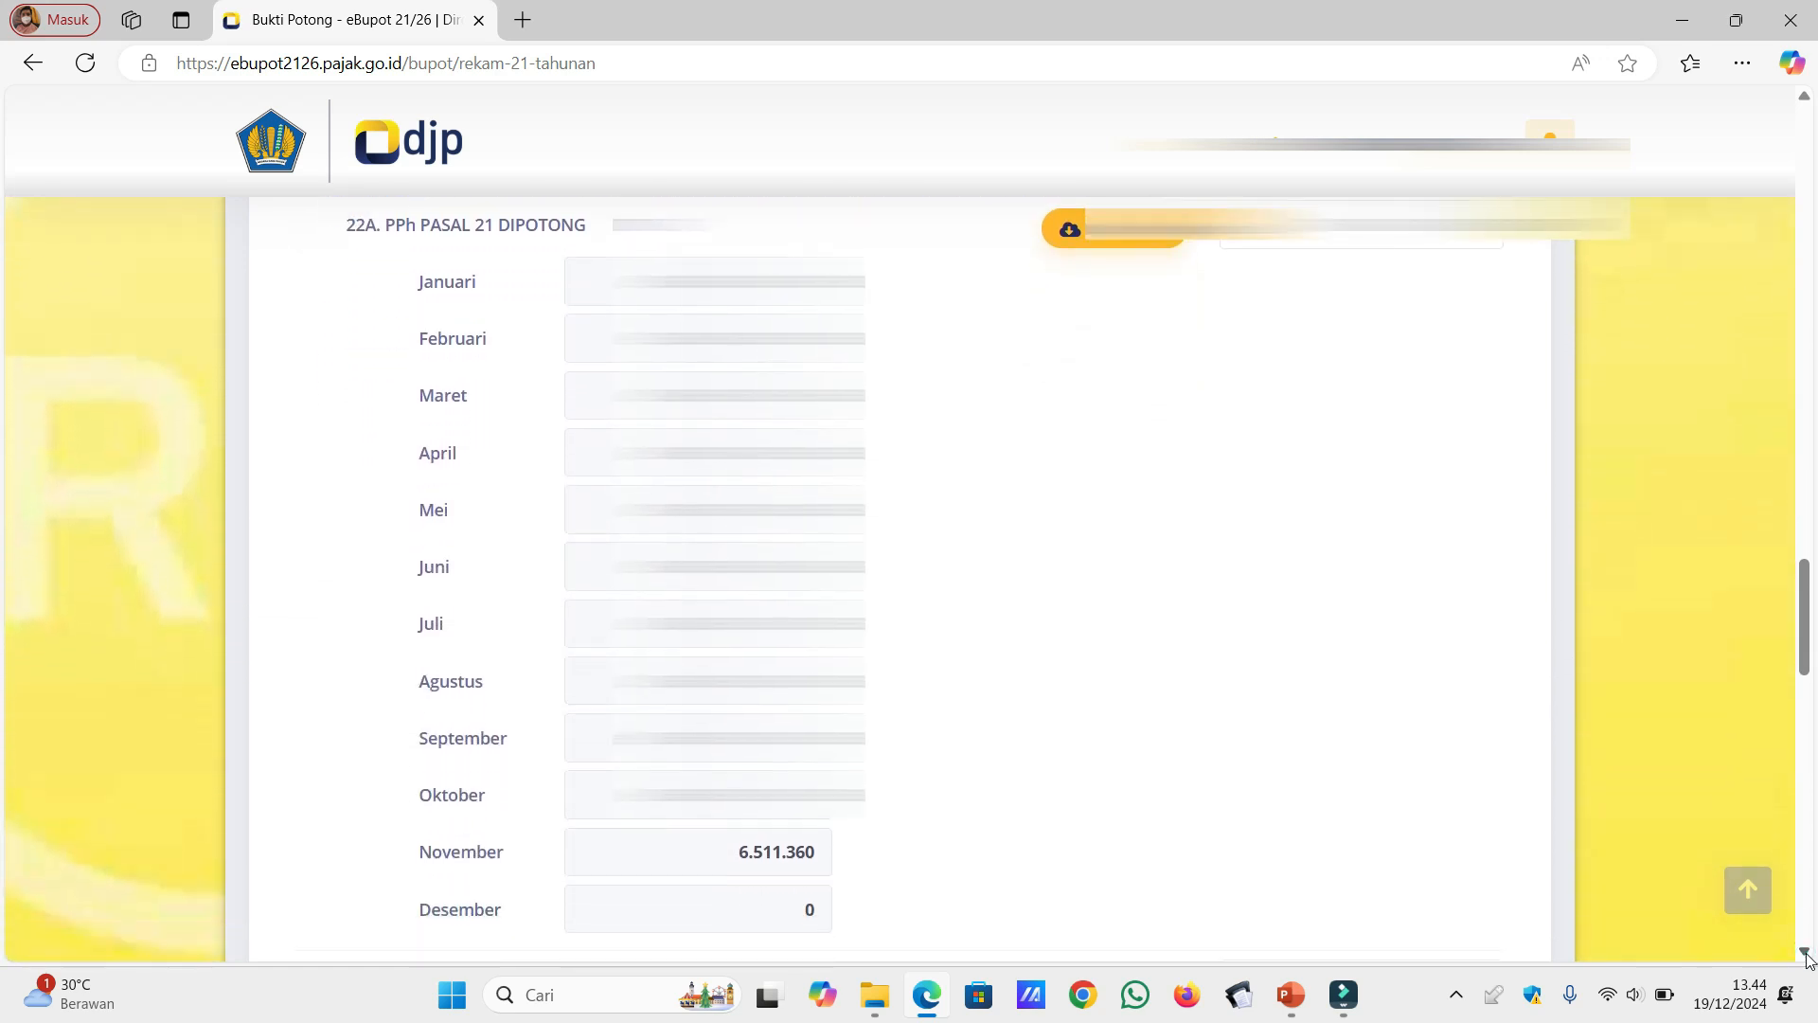
{"action": "left_click", "coordinate": [1806, 953]}
{"action": "left_click", "coordinate": [1805, 953]}
{"action": "left_click", "coordinate": [1805, 953]}
{"action": "left_click", "coordinate": [1805, 953]}
{"action": "left_click", "coordinate": [1805, 952]}
{"action": "left_click", "coordinate": [1805, 953]}
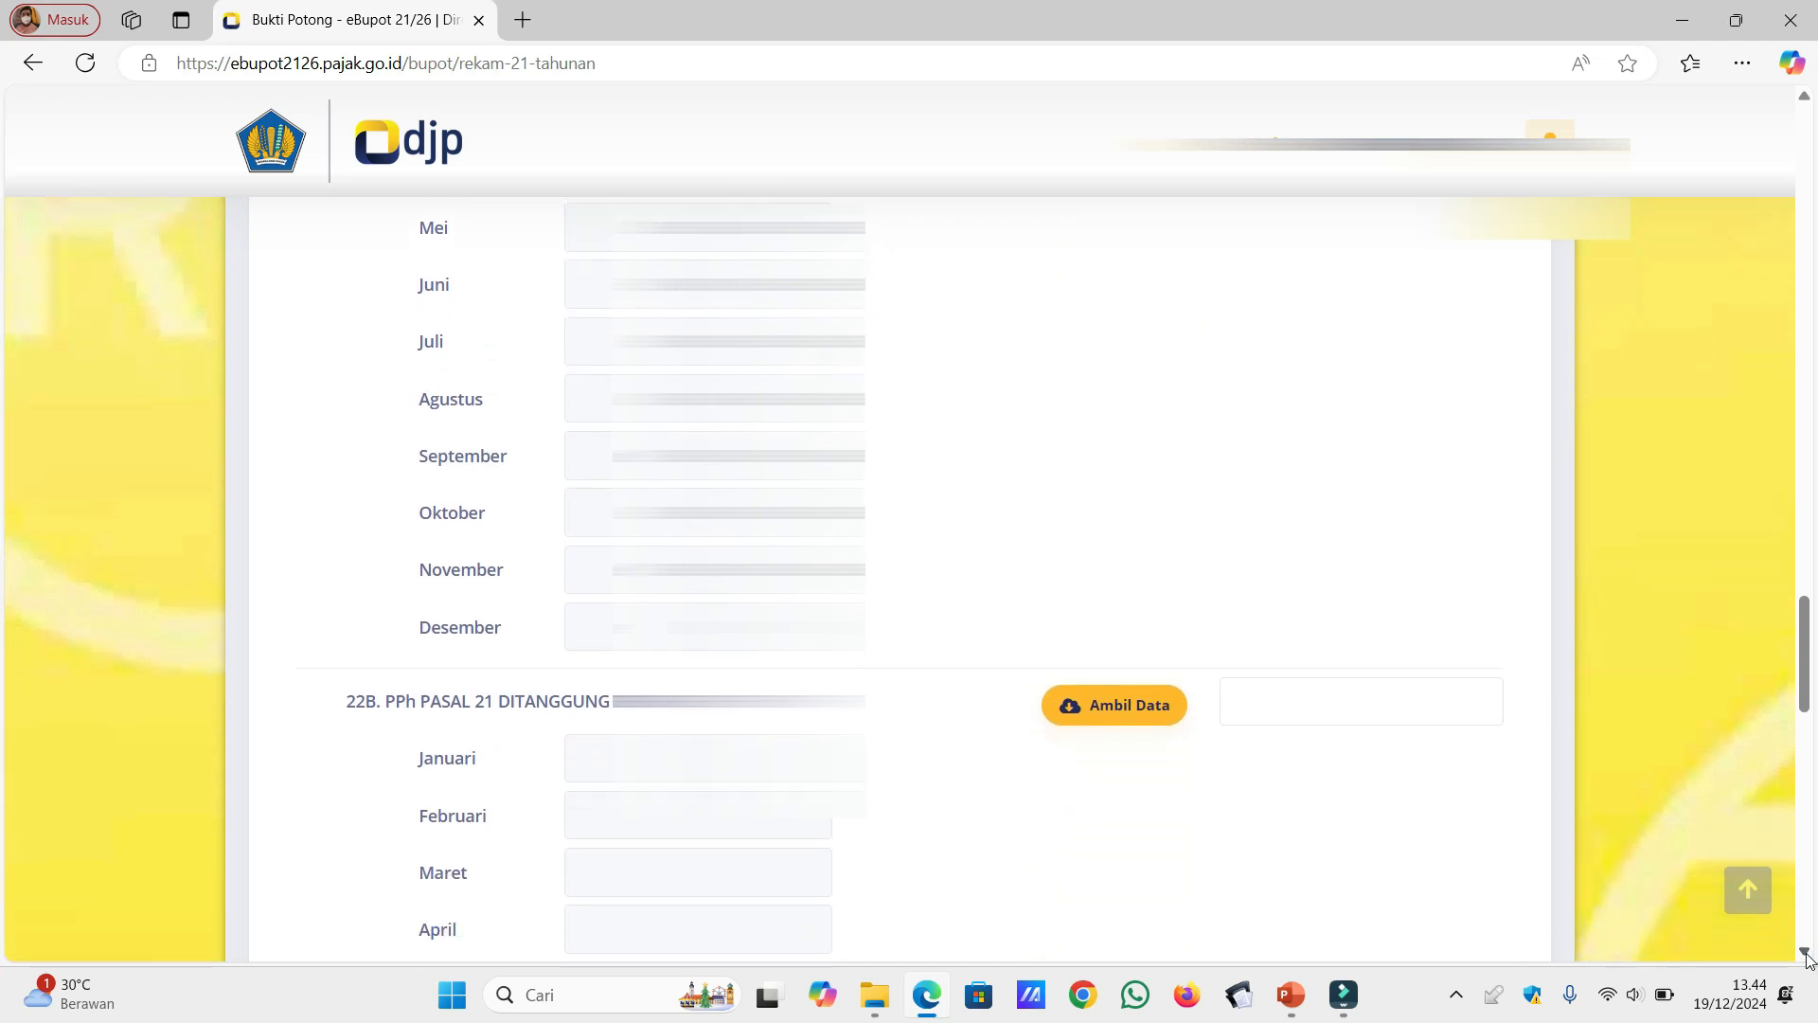
{"action": "left_click", "coordinate": [1805, 953]}
{"action": "left_click", "coordinate": [1805, 953]}
{"action": "left_click", "coordinate": [1137, 626]}
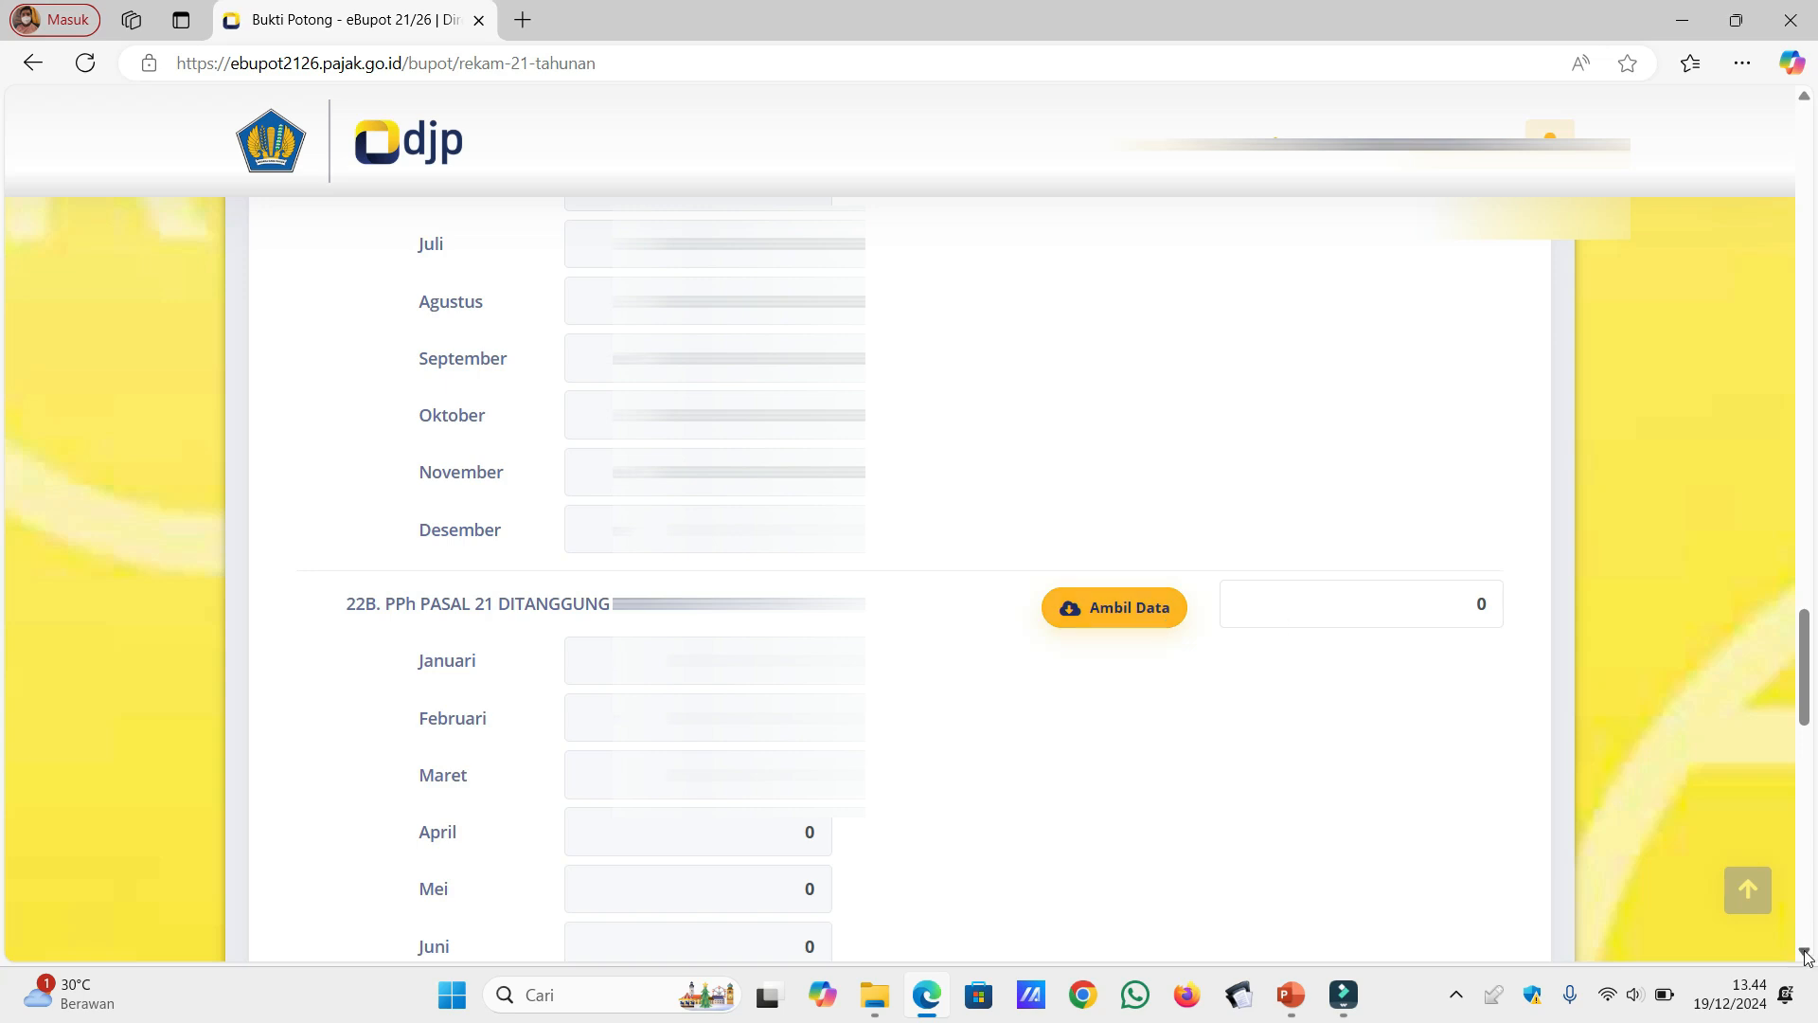
Step: Review the monthly amounts in 22B and the last-period Kurang Bayar/Lebih Bayar in row 23, down to the signatory section
{"action": "left_click", "coordinate": [1805, 953]}
{"action": "left_click", "coordinate": [1805, 953]}
{"action": "left_click", "coordinate": [1805, 953]}
{"action": "left_click", "coordinate": [1806, 953]}
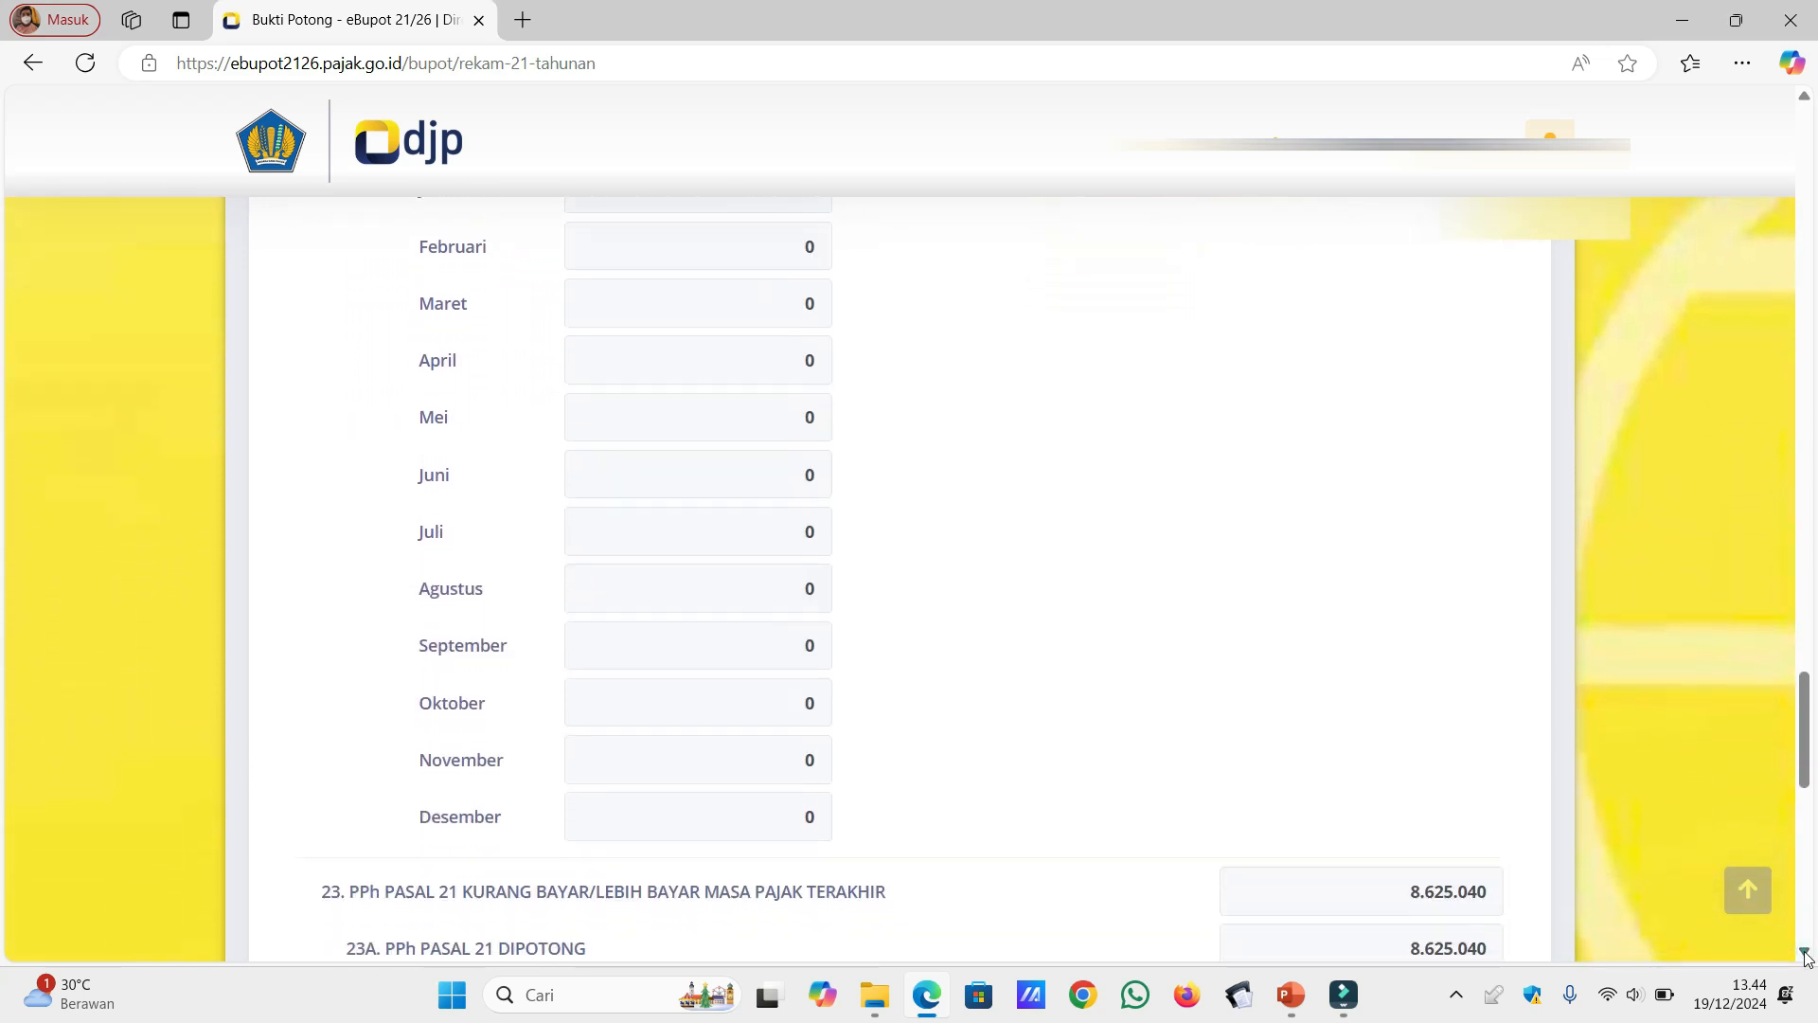
{"action": "left_click", "coordinate": [1806, 952]}
{"action": "left_click", "coordinate": [1805, 953]}
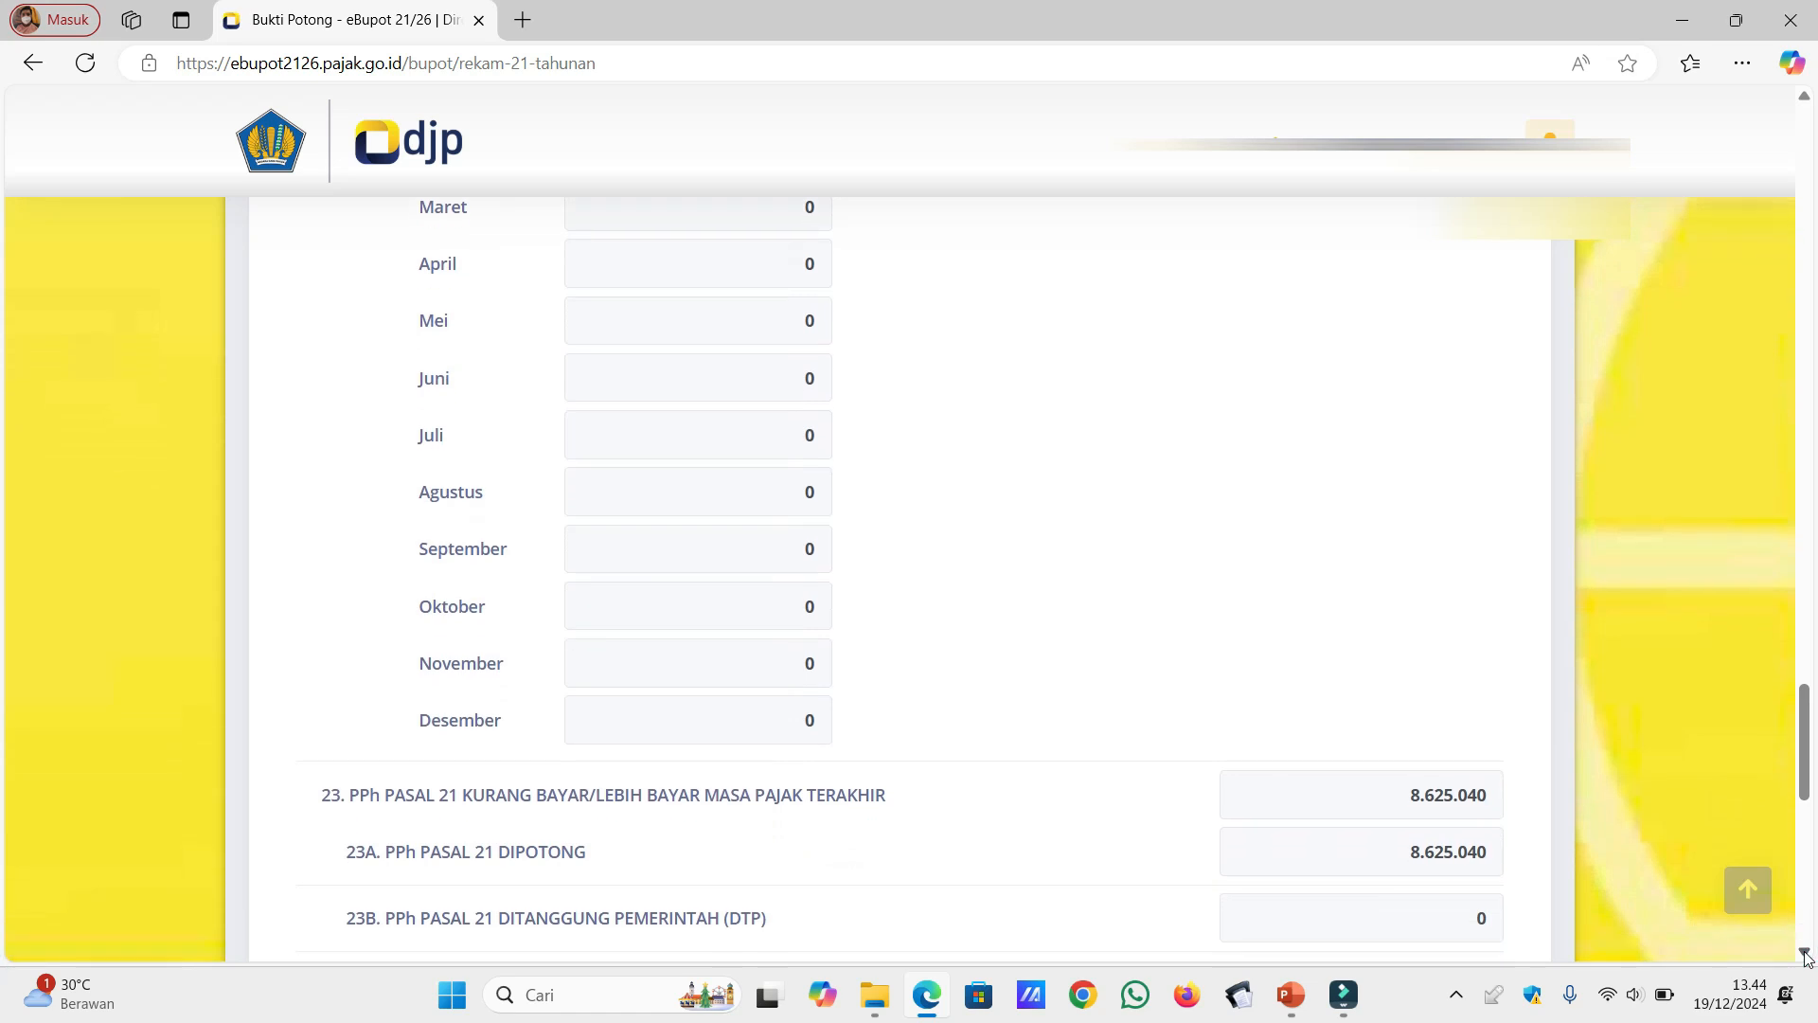
{"action": "left_click", "coordinate": [1805, 953]}
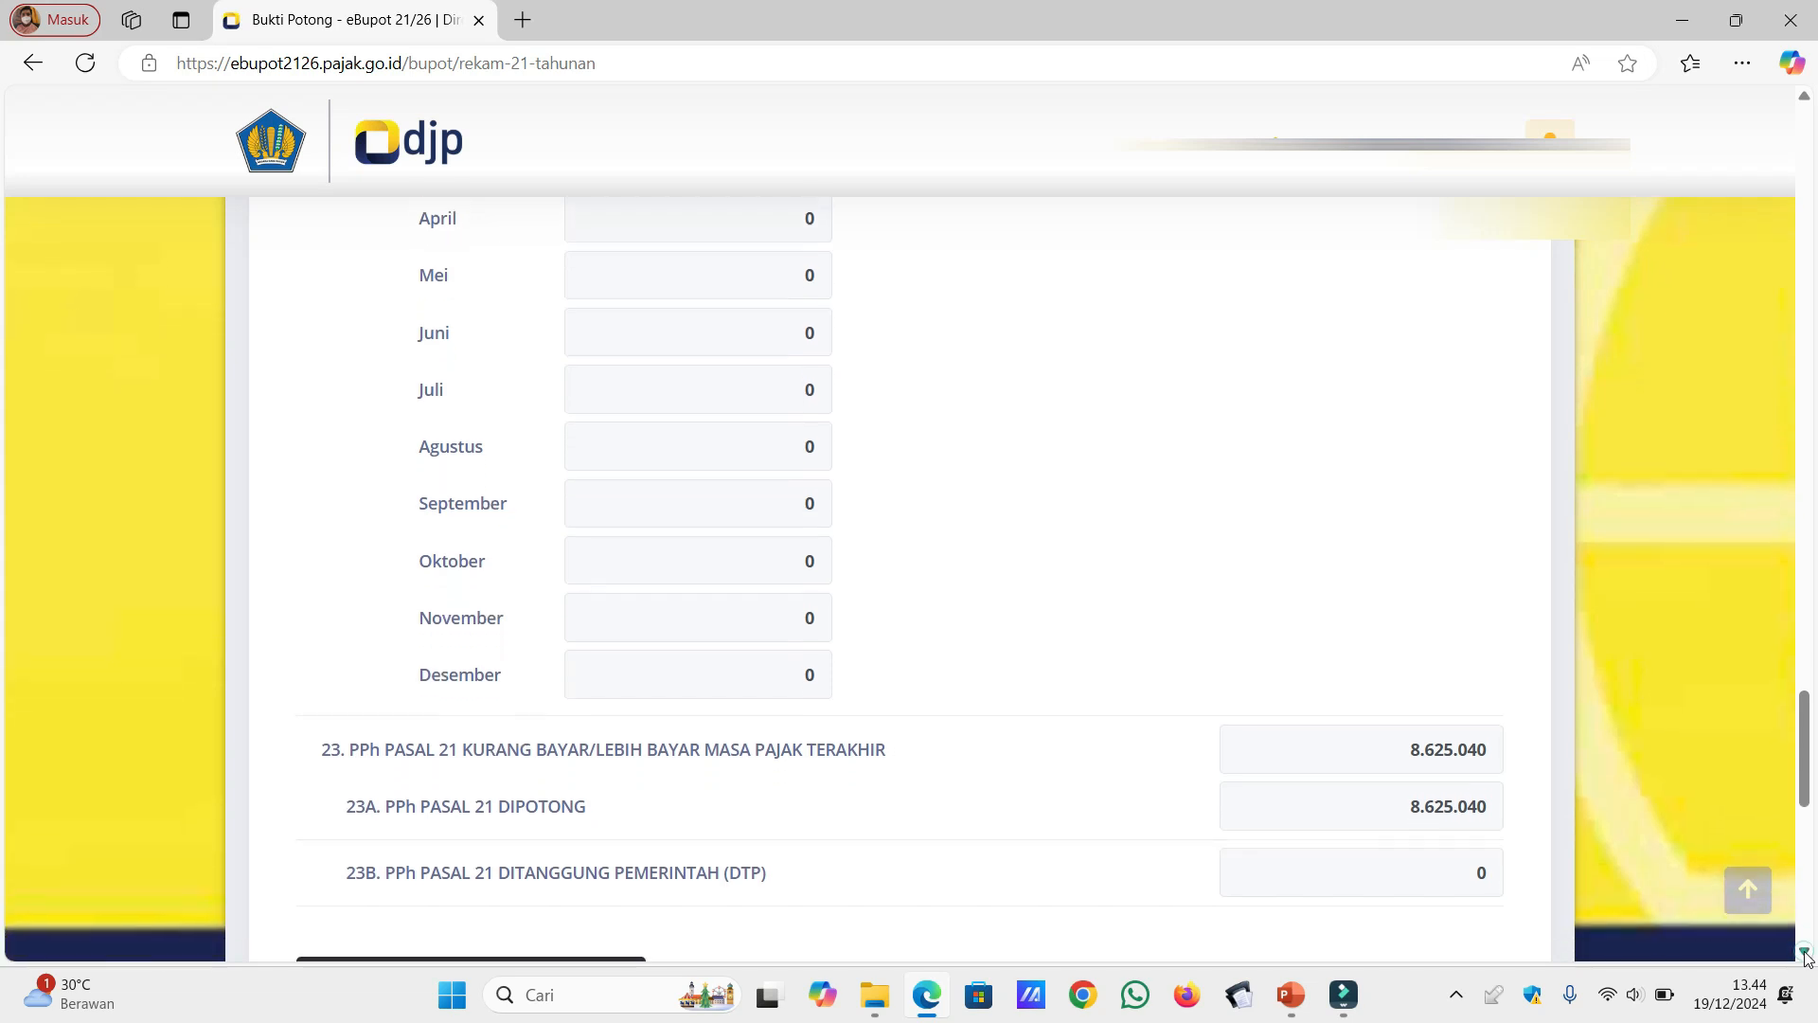
{"action": "left_click", "coordinate": [1805, 953]}
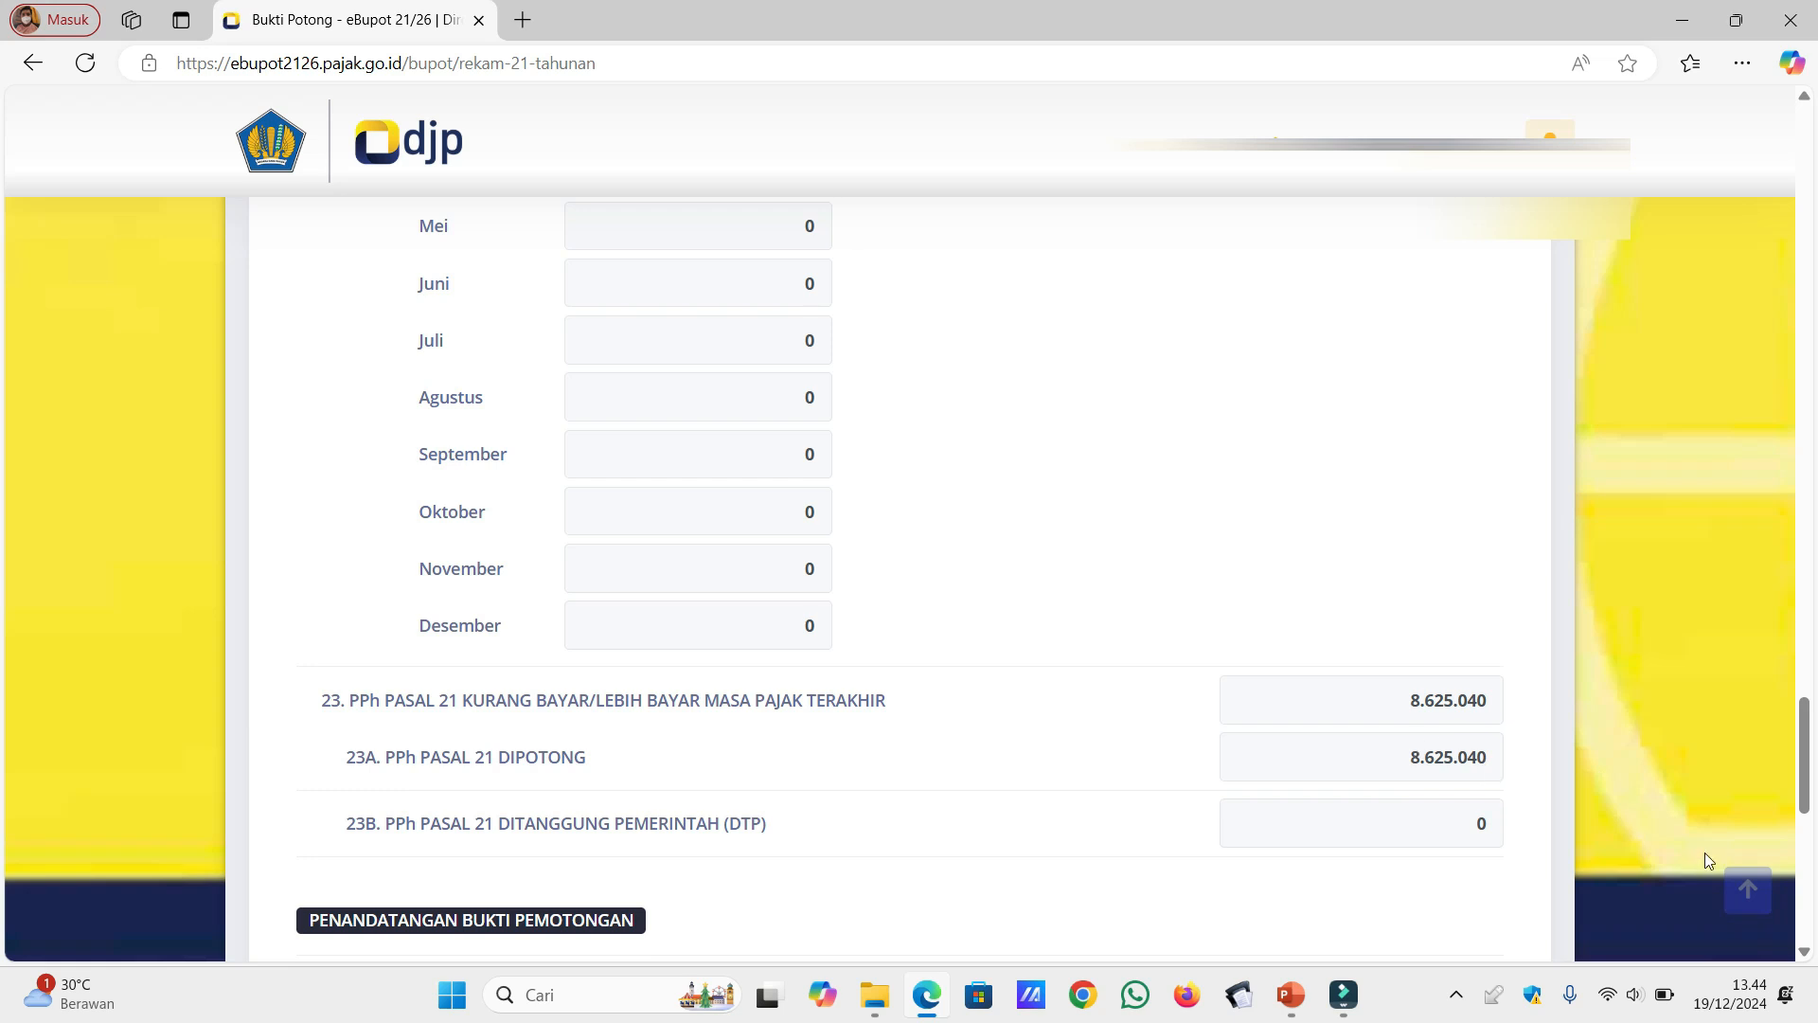
{"action": "left_click", "coordinate": [1806, 953]}
{"action": "scroll", "coordinate": [1805, 953], "scroll_direction": "down", "scroll_amount": 4}
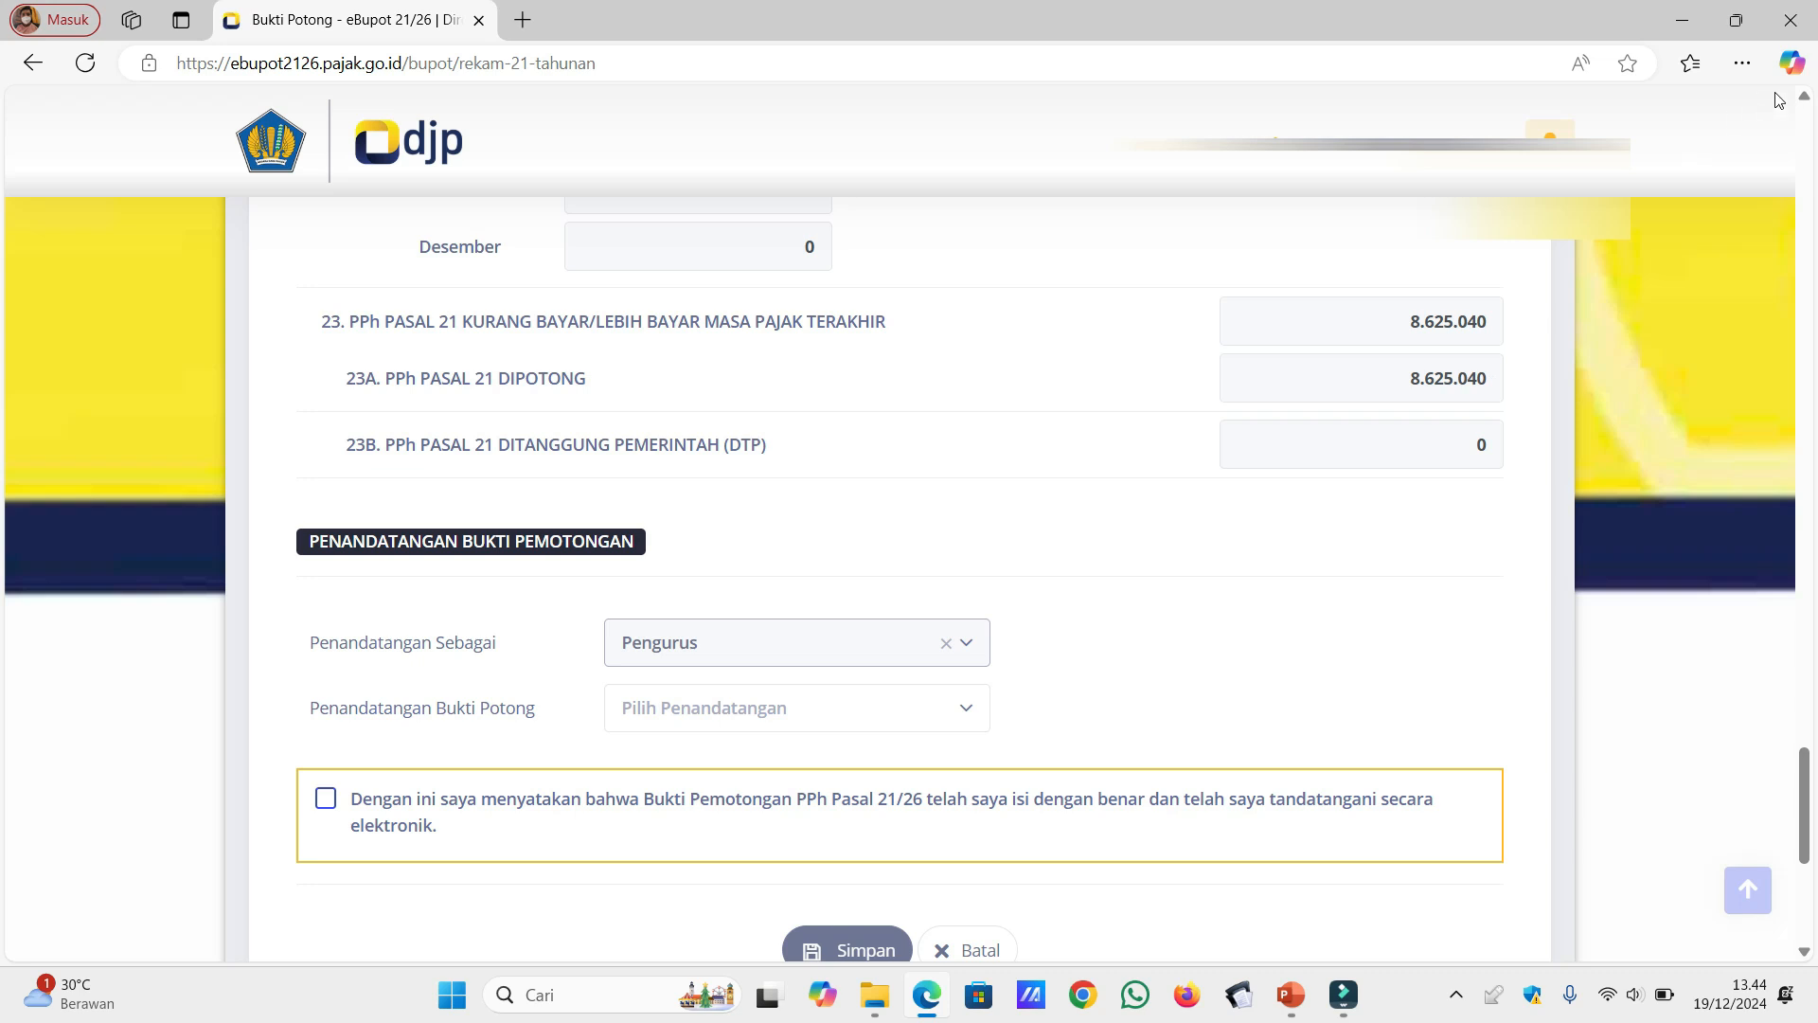
Step: Recheck the monthly withheld tax in 22A and 22B and the row 23 result, ending at the Penandatangan Bukti Pemotongan section
{"action": "left_click", "coordinate": [1806, 99]}
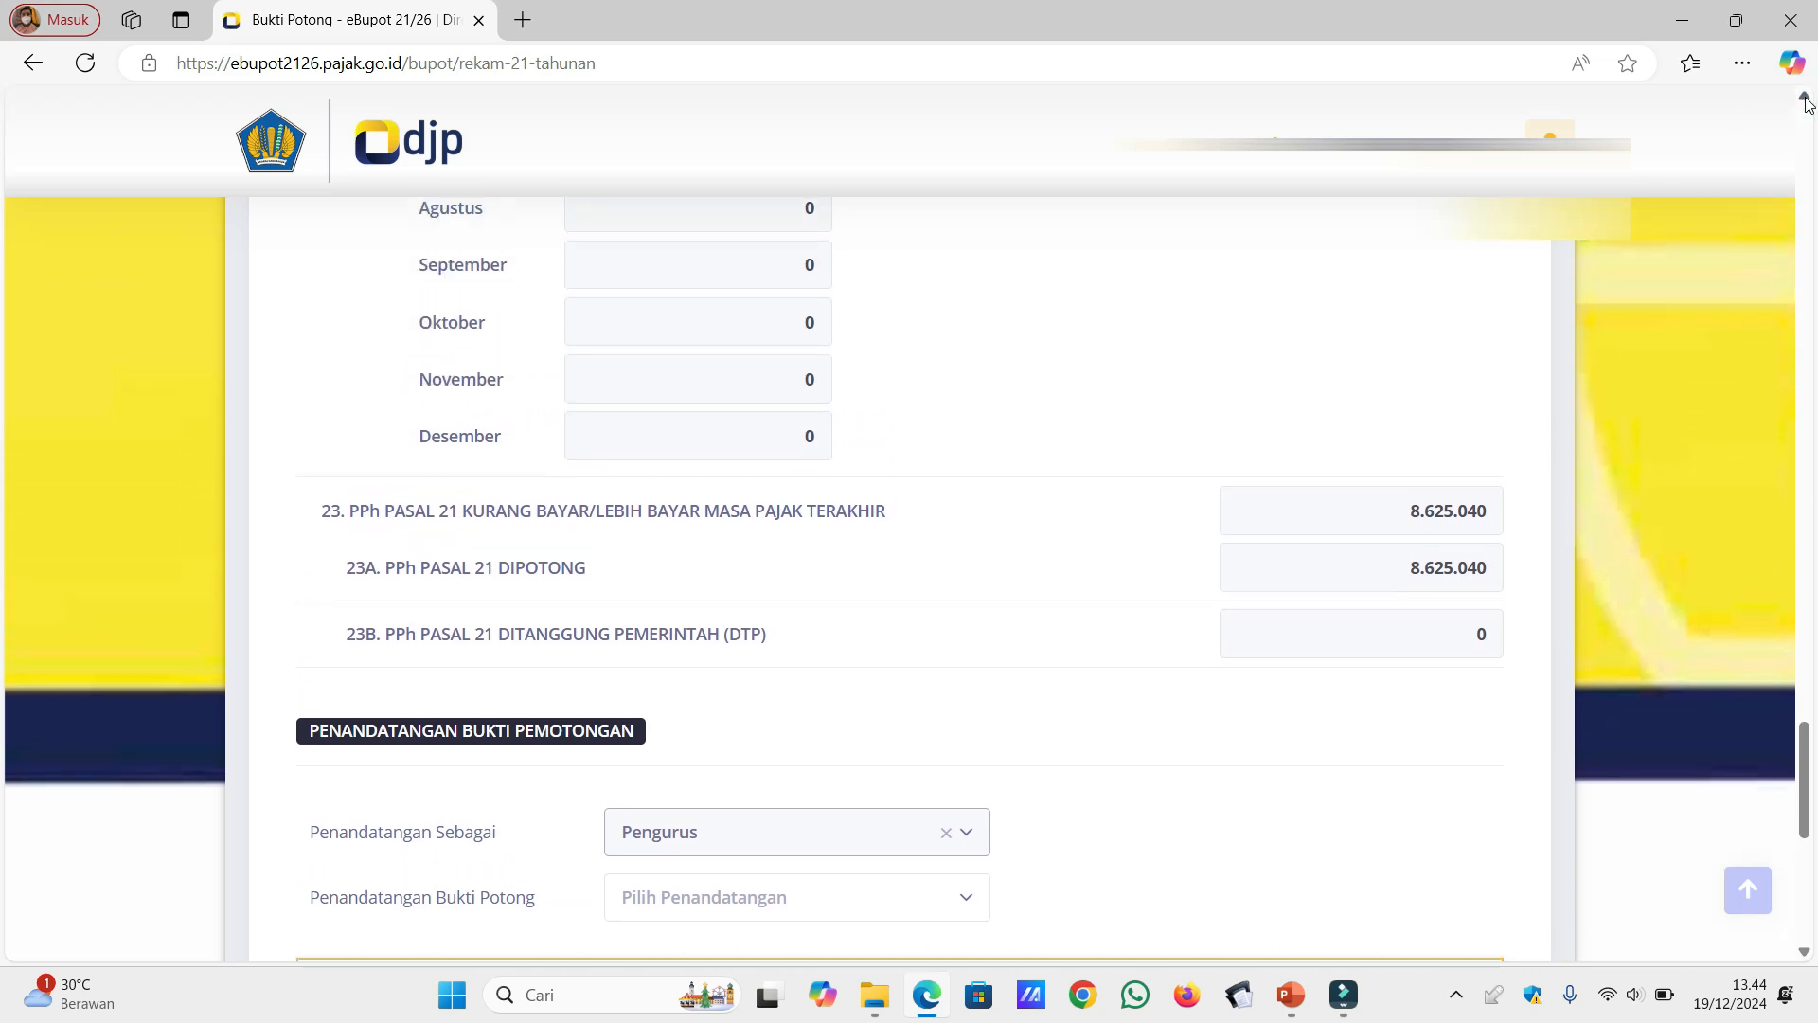
{"action": "left_click", "coordinate": [1806, 99]}
{"action": "left_click", "coordinate": [1806, 99]}
{"action": "left_click", "coordinate": [1806, 98]}
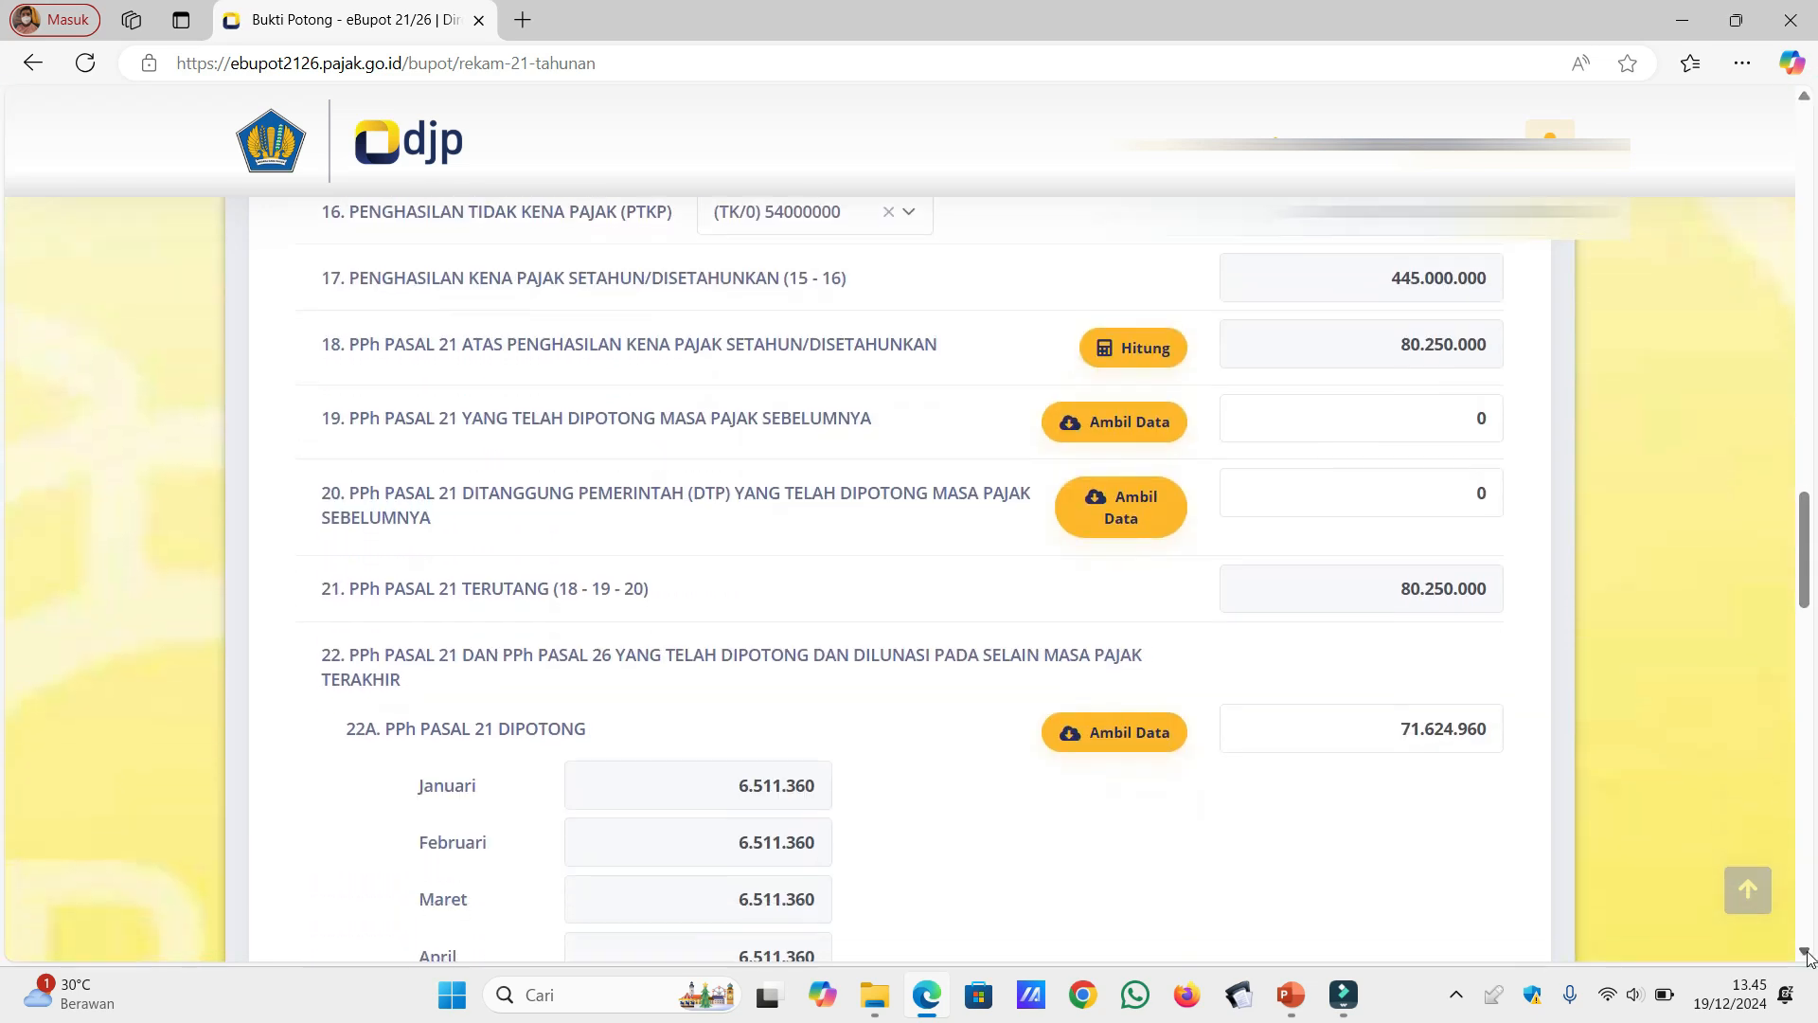
{"action": "left_click", "coordinate": [1806, 952]}
{"action": "left_click", "coordinate": [1806, 952]}
{"action": "left_click", "coordinate": [1806, 951]}
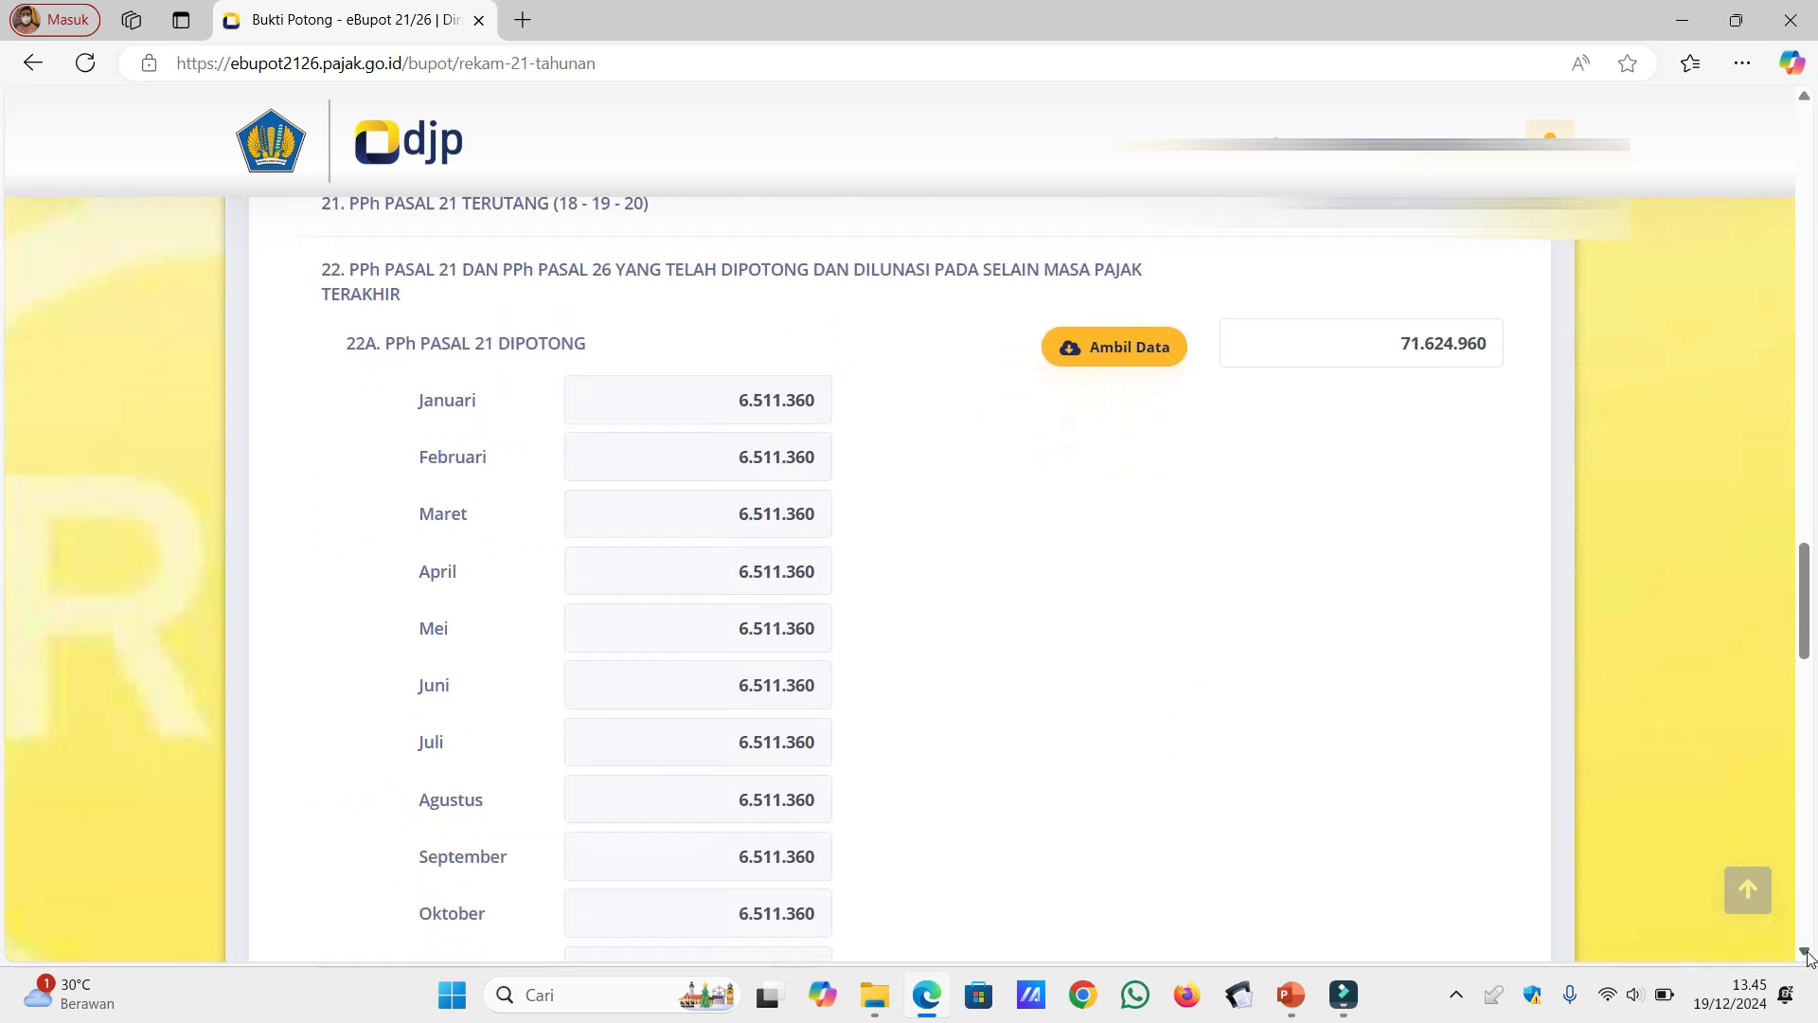
{"action": "left_click", "coordinate": [1806, 952]}
{"action": "left_click", "coordinate": [1806, 952]}
{"action": "left_click", "coordinate": [1806, 952]}
{"action": "left_click", "coordinate": [1806, 952]}
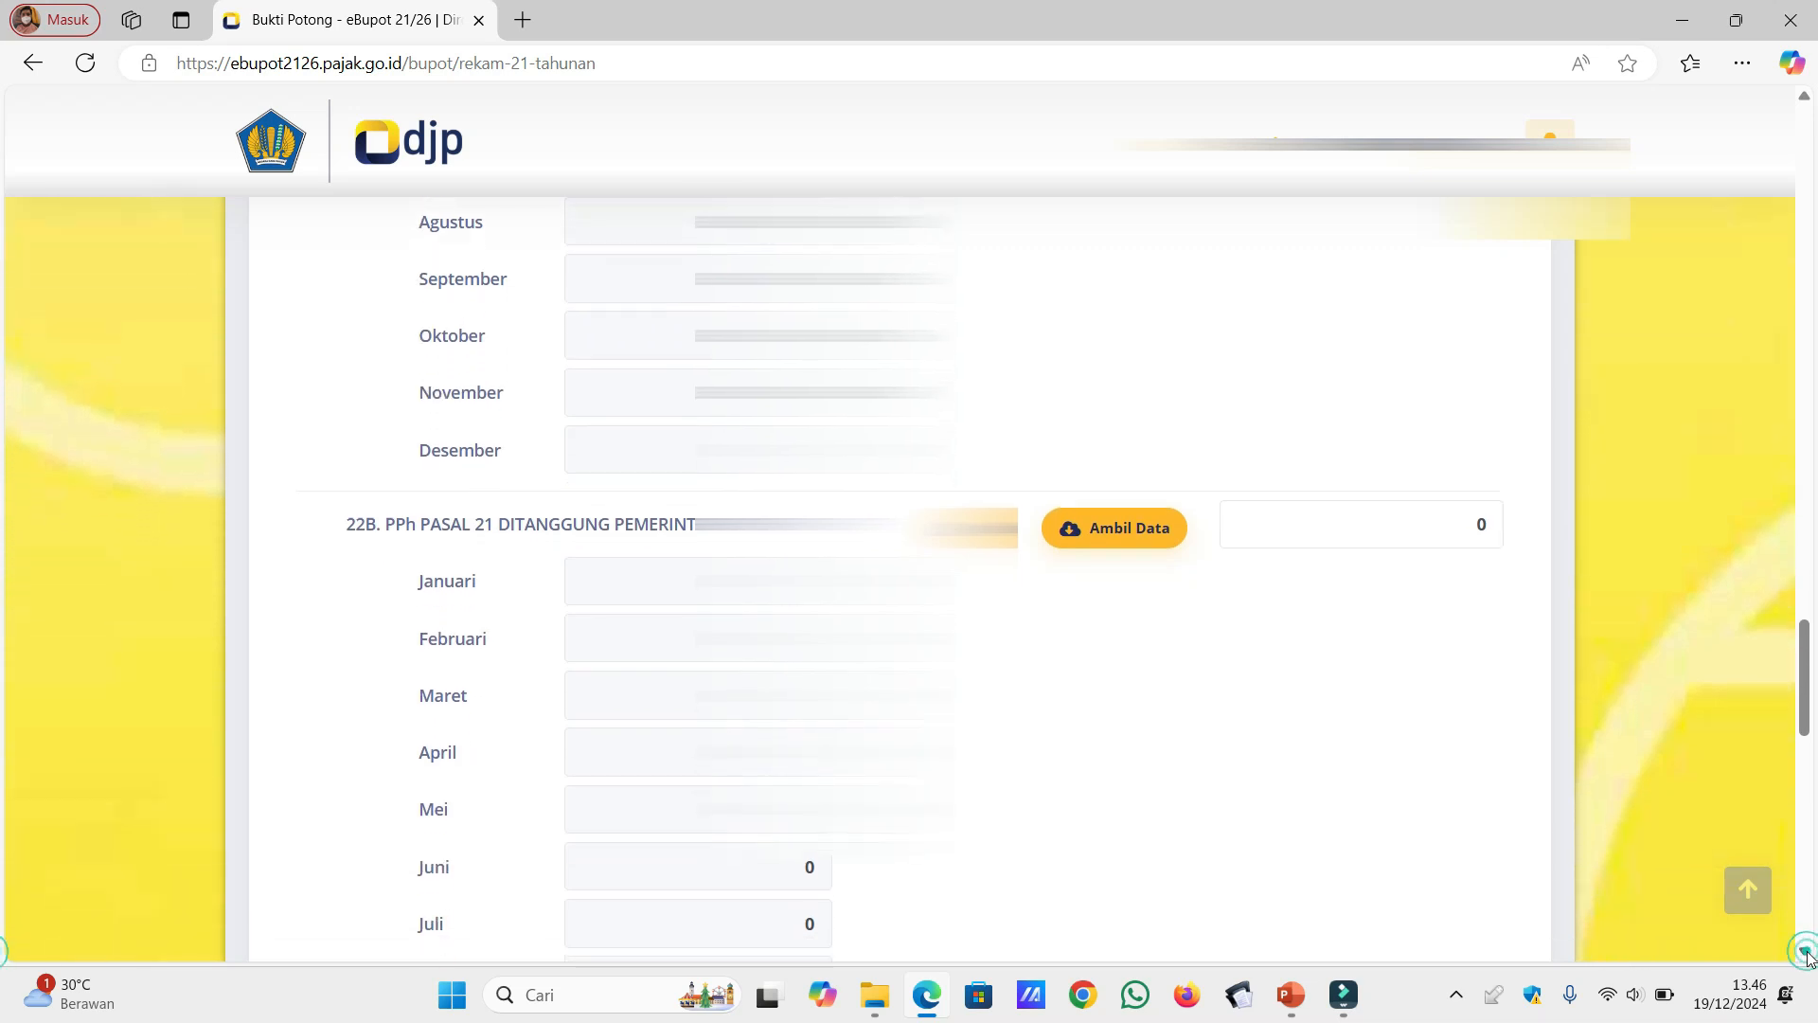
{"action": "left_click", "coordinate": [1806, 952]}
{"action": "left_click", "coordinate": [1806, 952]}
{"action": "left_click", "coordinate": [1806, 952]}
{"action": "left_click", "coordinate": [1806, 952]}
{"action": "left_click", "coordinate": [1806, 952]}
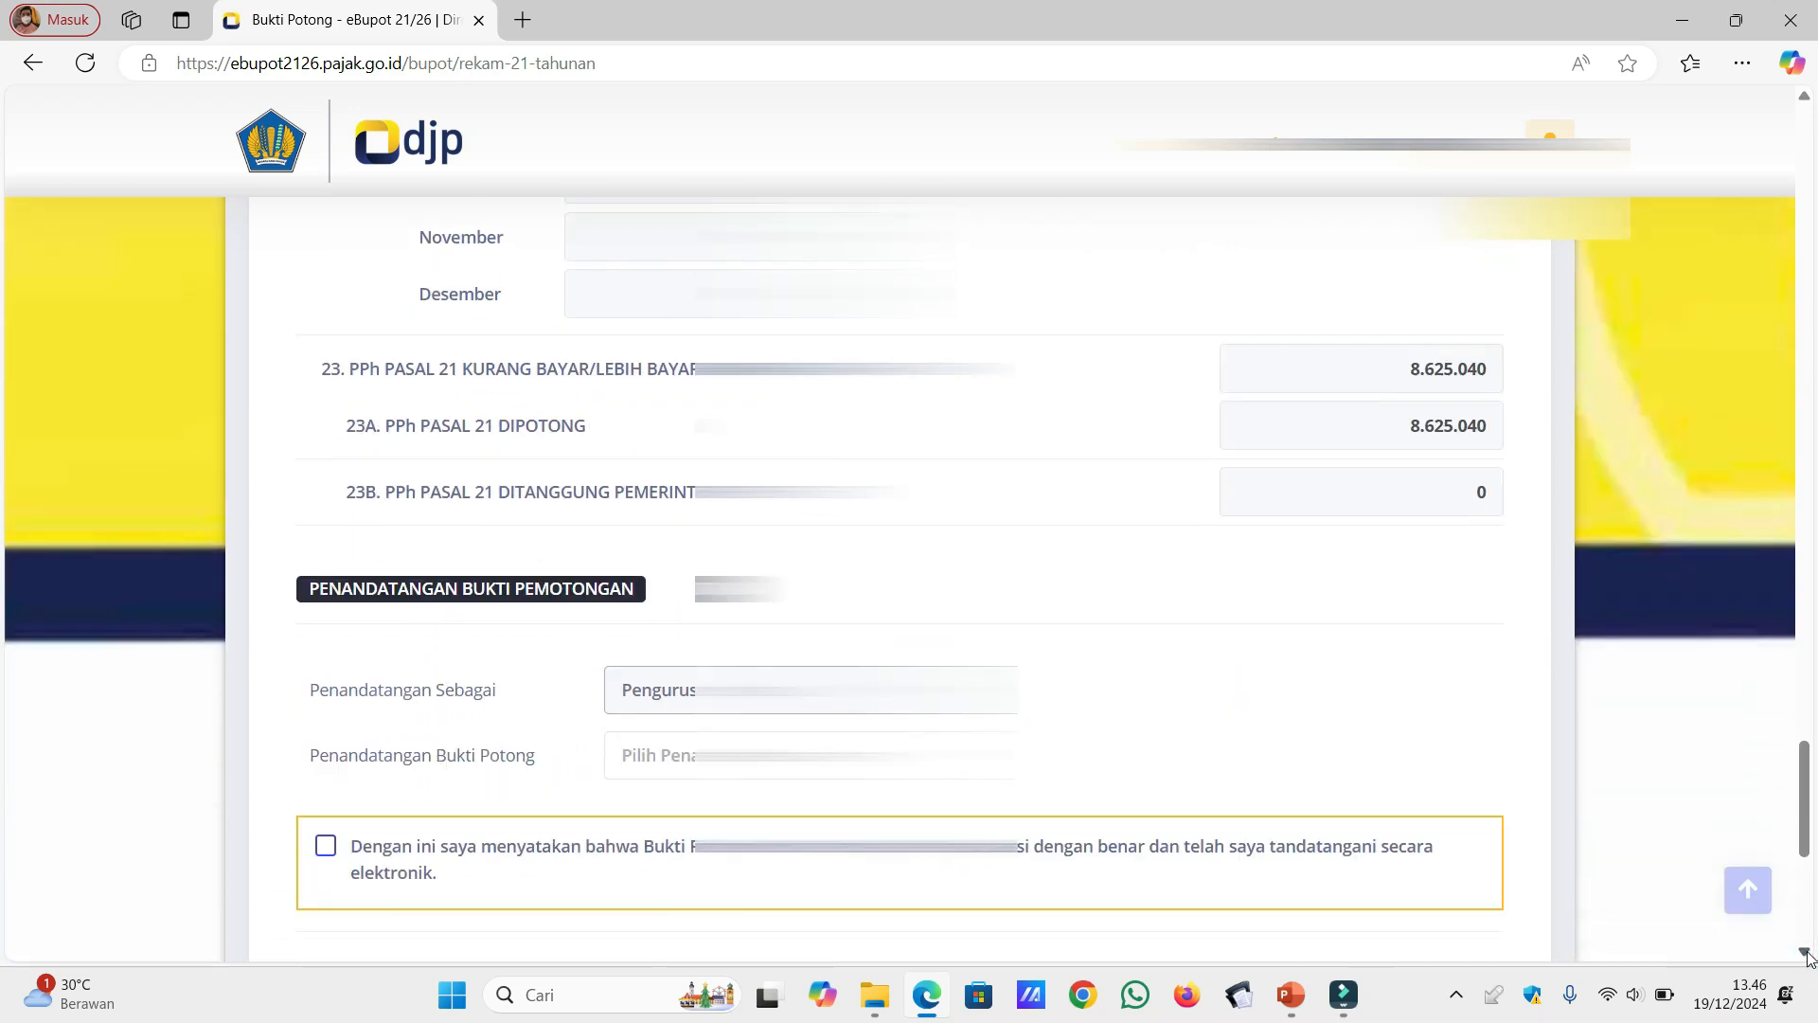